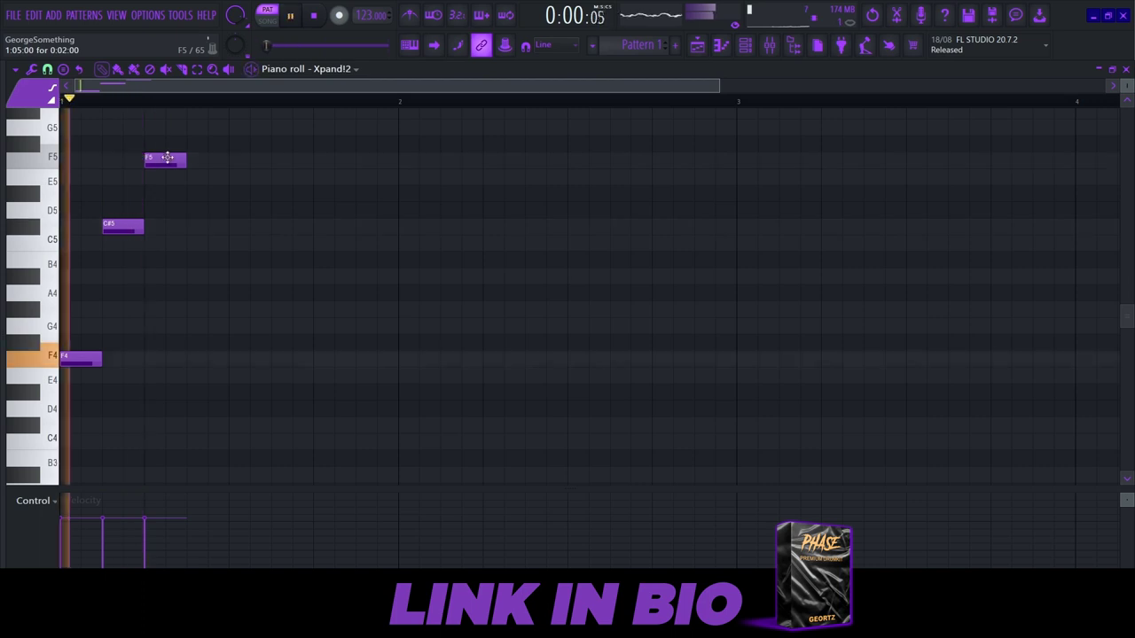
- Move the third note to C5, add an A#4 note after it, and duplicate the four-note phrase once
{"action": "left_click_drag", "start_coordinate": [167, 157], "coordinate": [167, 239]}
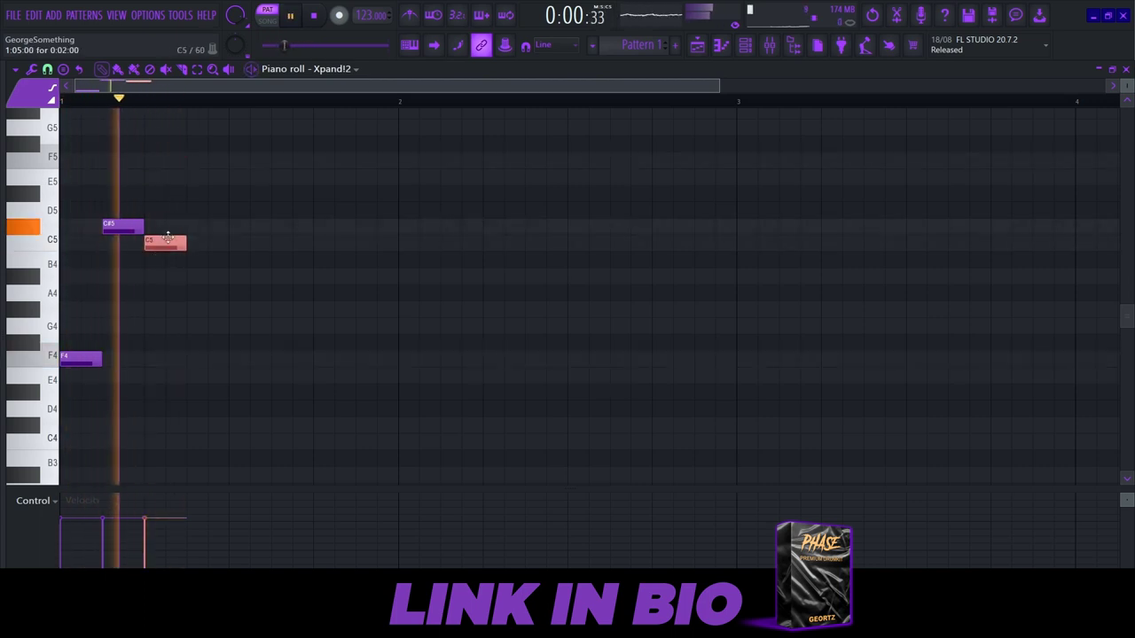
{"action": "left_click", "coordinate": [211, 275]}
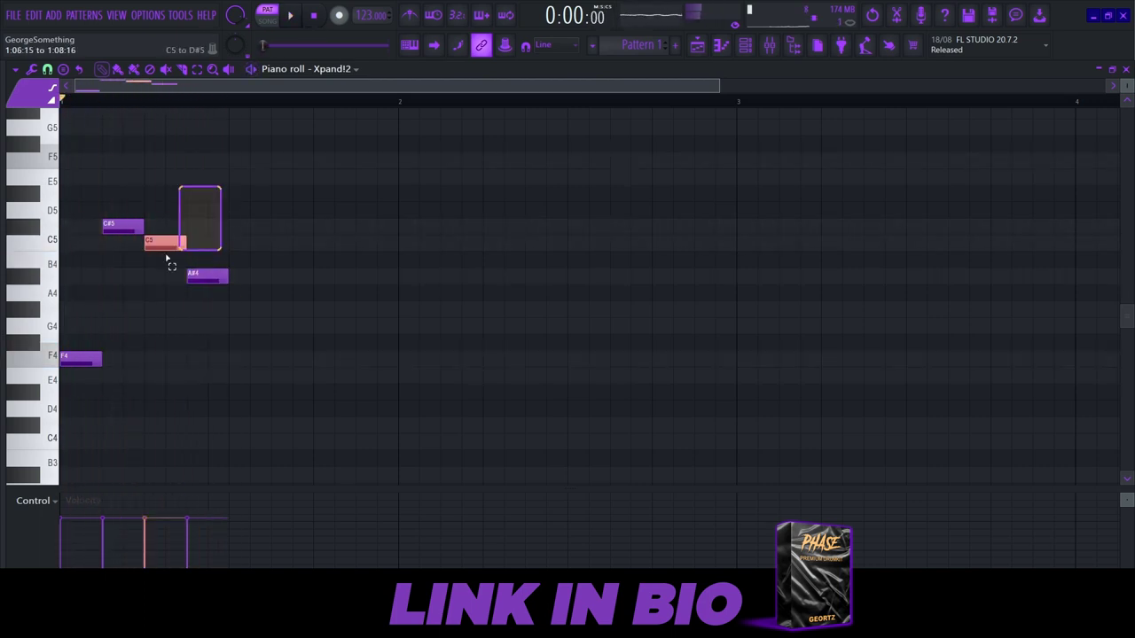
{"action": "key", "text": "ctrl+a"}
{"action": "key", "text": "ctrl+b"}
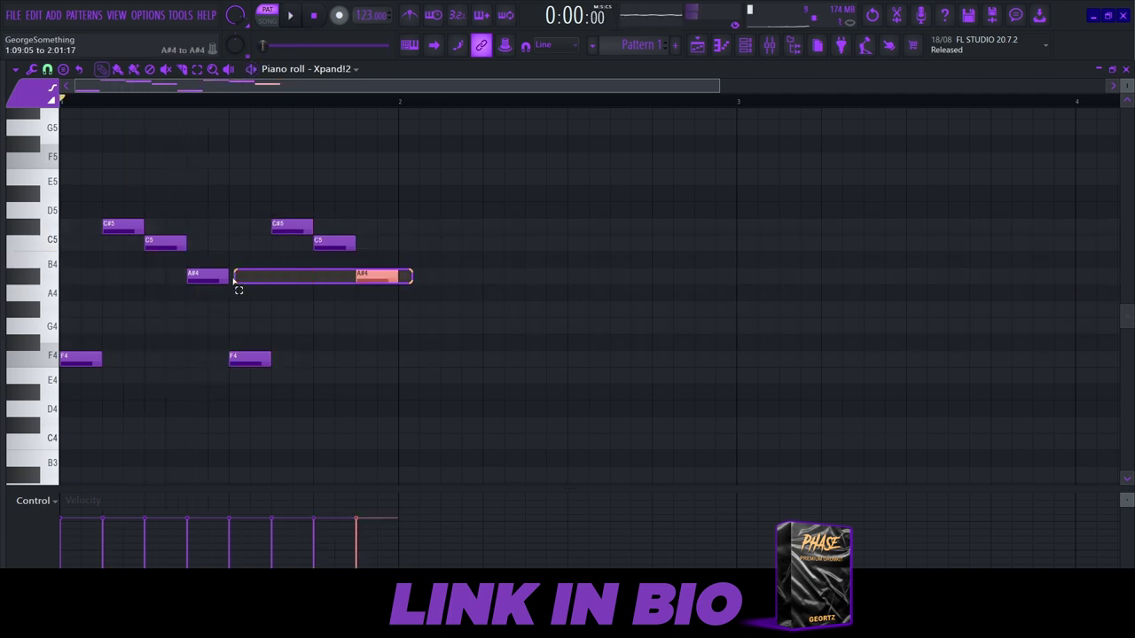
- Lower both A#4 notes to G#4, and move the second of them further down to G4
{"action": "left_click_drag", "start_coordinate": [233, 281], "coordinate": [202, 279]}
{"action": "key", "text": "space"}
{"action": "left_click_drag", "start_coordinate": [203, 278], "coordinate": [205, 306]}
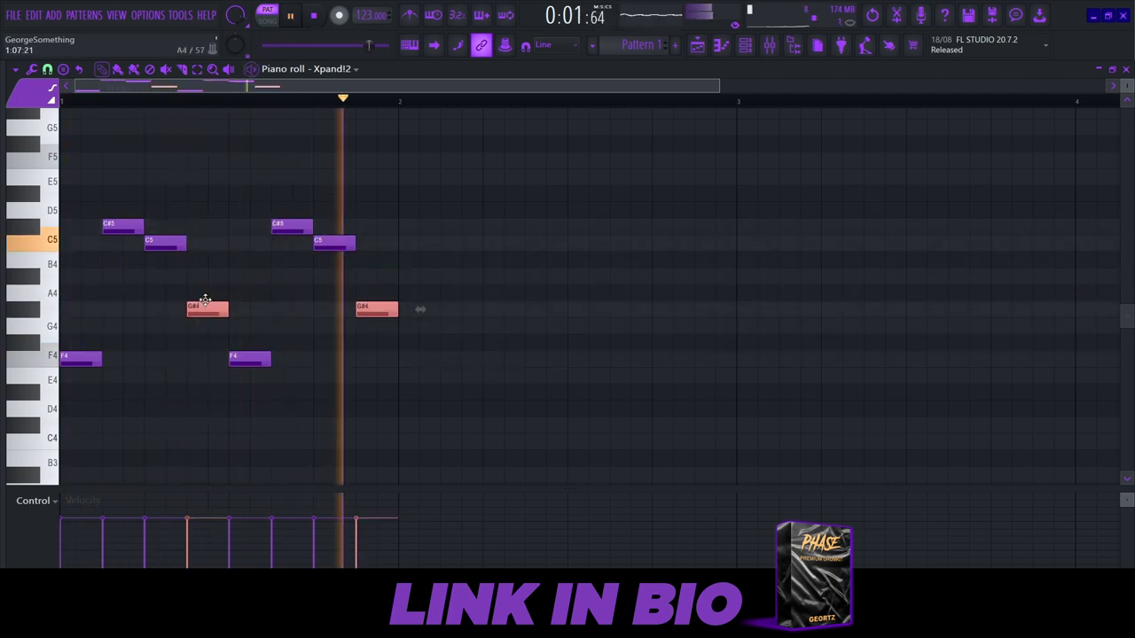
{"action": "left_click_drag", "start_coordinate": [369, 317], "coordinate": [371, 326]}
- Move the fourth note of the bar up to F5 and the last note to C#5
{"action": "scroll", "coordinate": [353, 299], "scroll_direction": "down", "scroll_amount": 1}
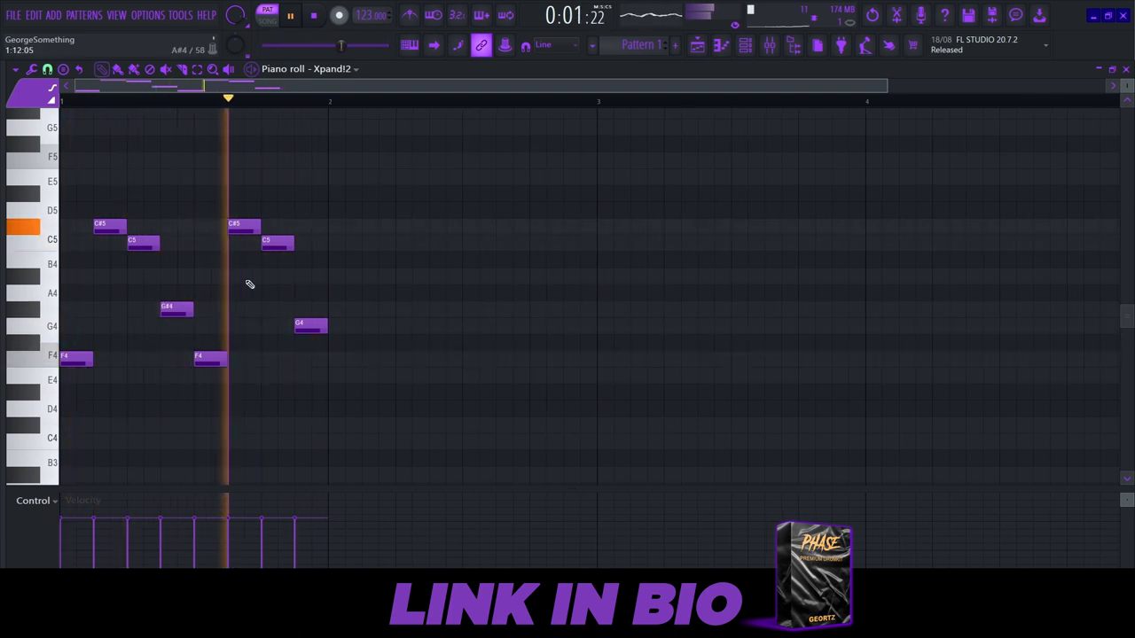
{"action": "left_click_drag", "start_coordinate": [176, 308], "coordinate": [171, 274]}
{"action": "key", "text": "space"}
{"action": "key", "text": "space"}
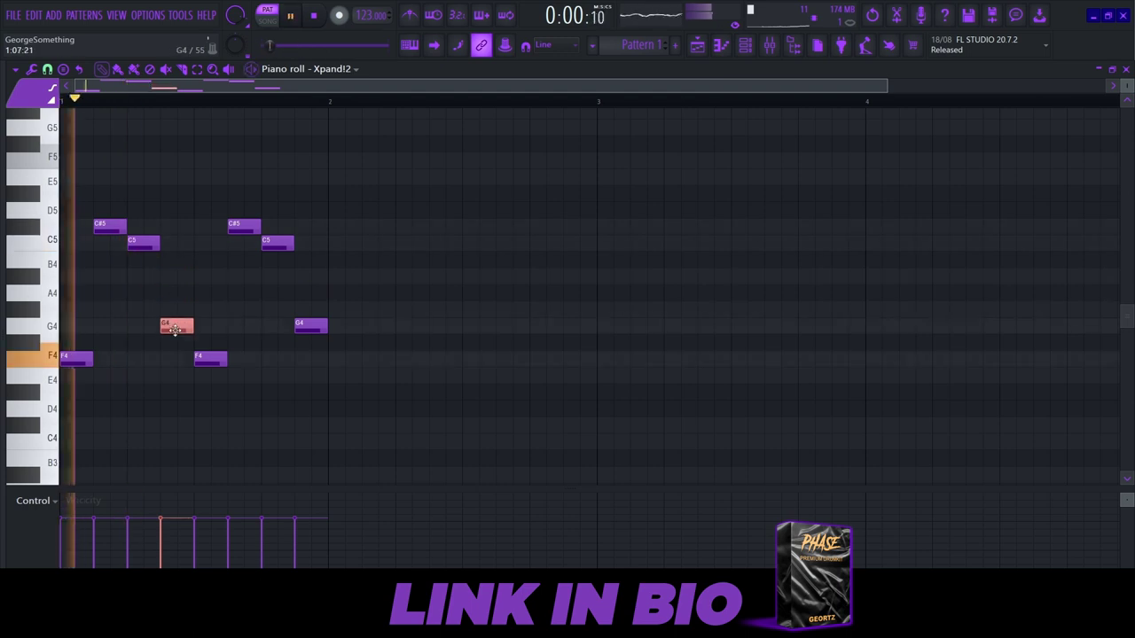
{"action": "left_click_drag", "start_coordinate": [309, 326], "coordinate": [307, 299]}
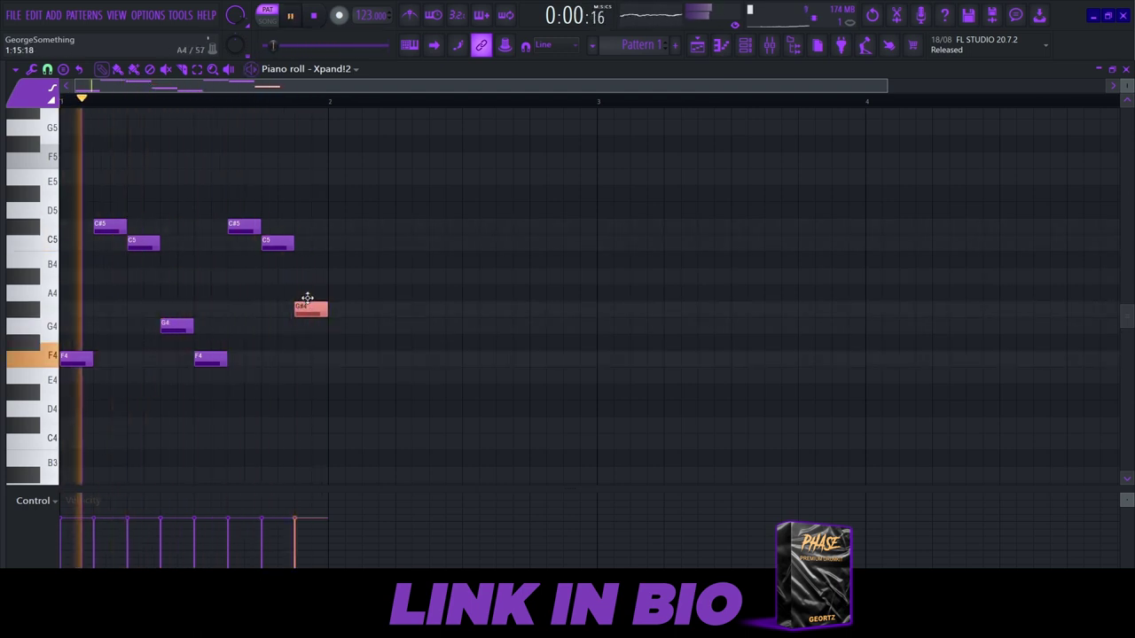
{"action": "key", "text": "space"}
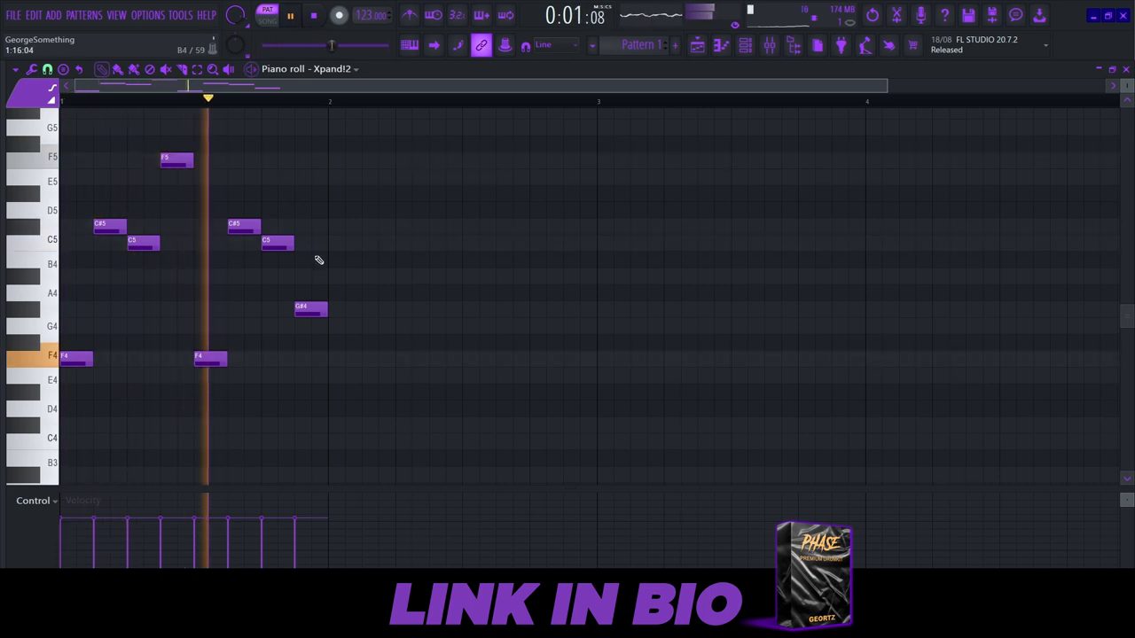
{"action": "left_click_drag", "start_coordinate": [304, 312], "coordinate": [304, 176]}
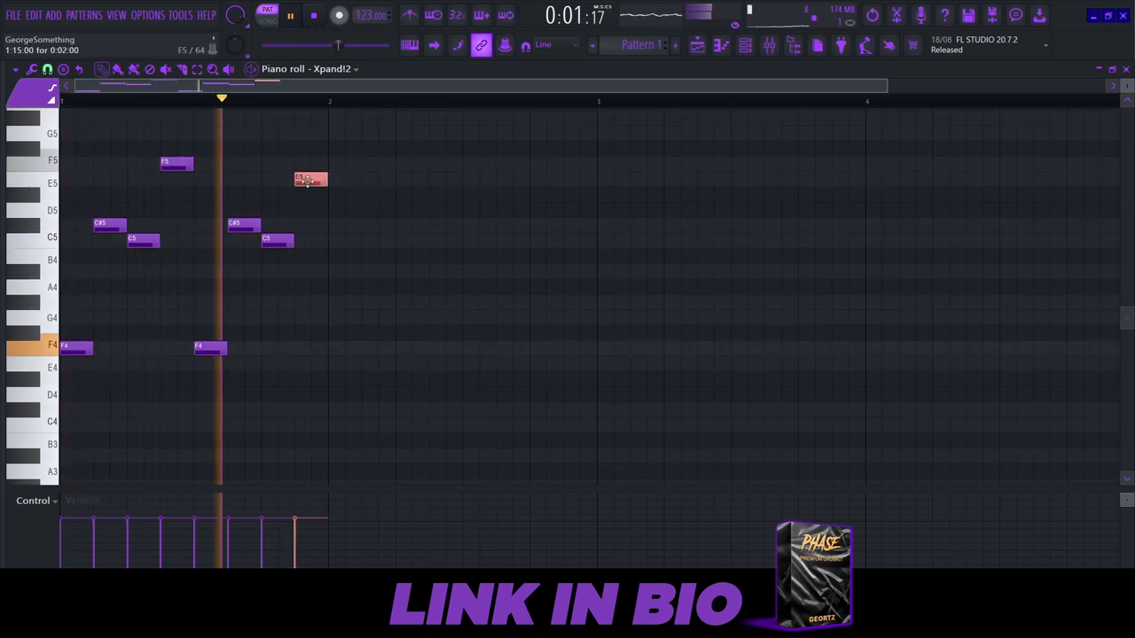
{"action": "left_click_drag", "start_coordinate": [304, 177], "coordinate": [305, 227]}
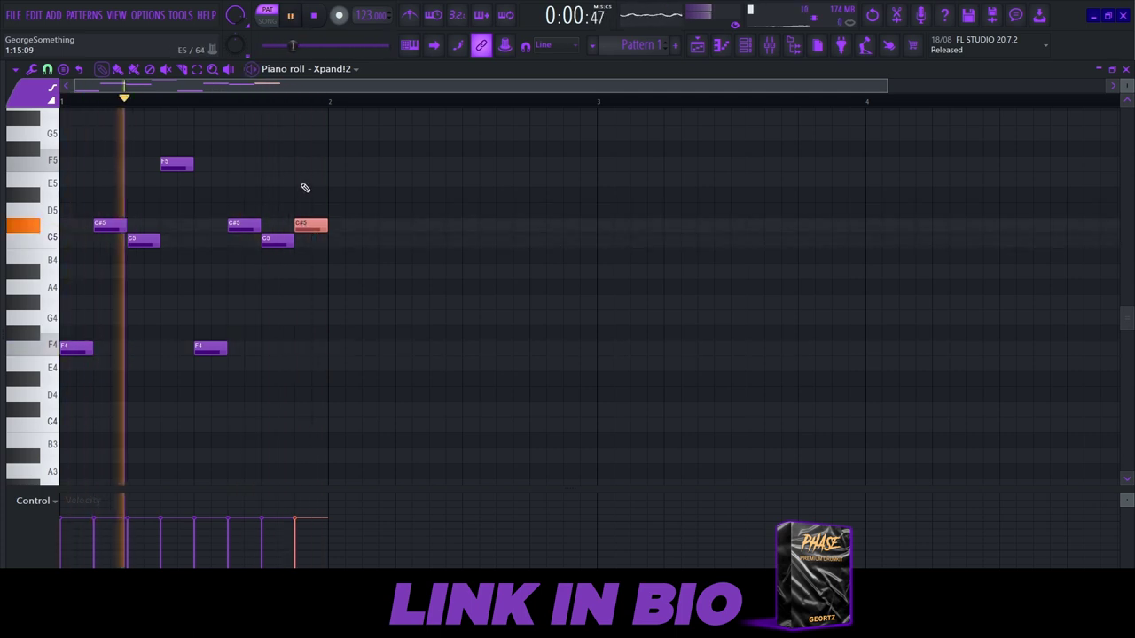
- Duplicate the eight notes of bar 1 into bar 2, deselect them and play the melody
{"action": "mouse_move", "coordinate": [1127, 86]}
{"action": "left_mouse_down"}
{"action": "mouse_move", "coordinate": [1127, 70]}
{"action": "mouse_move", "coordinate": [1127, 86]}
{"action": "left_mouse_up"}
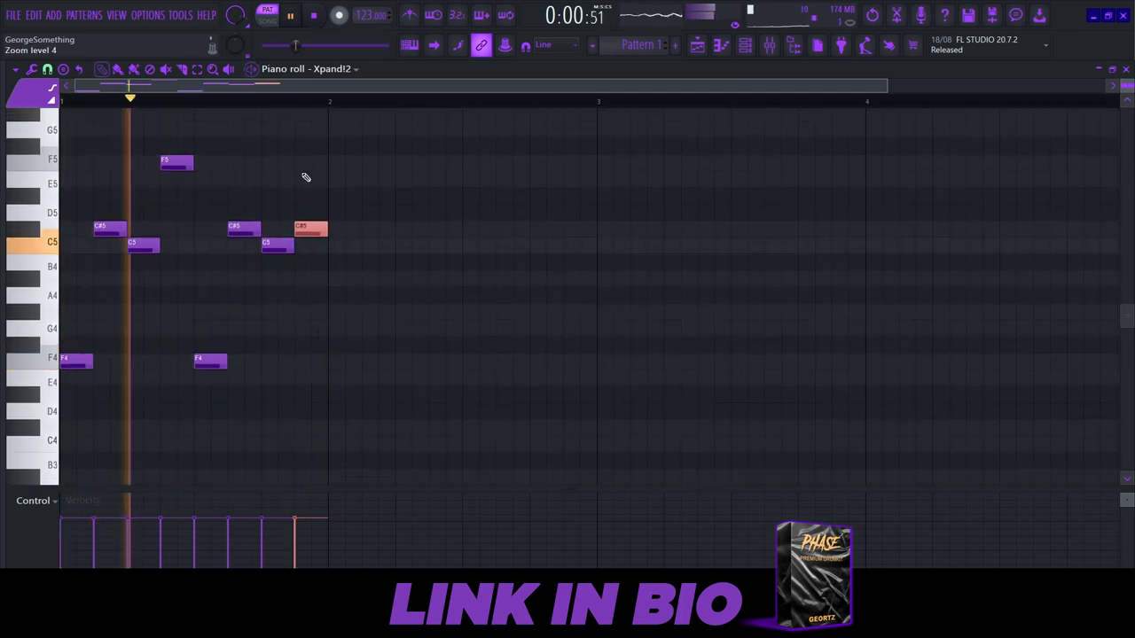
{"action": "key", "text": "space"}
{"action": "left_click_drag", "start_coordinate": [315, 138], "coordinate": [66, 367]}
{"action": "key", "text": "ctrl+b"}
{"action": "key", "text": "ctrl+d"}
{"action": "key", "text": "space"}
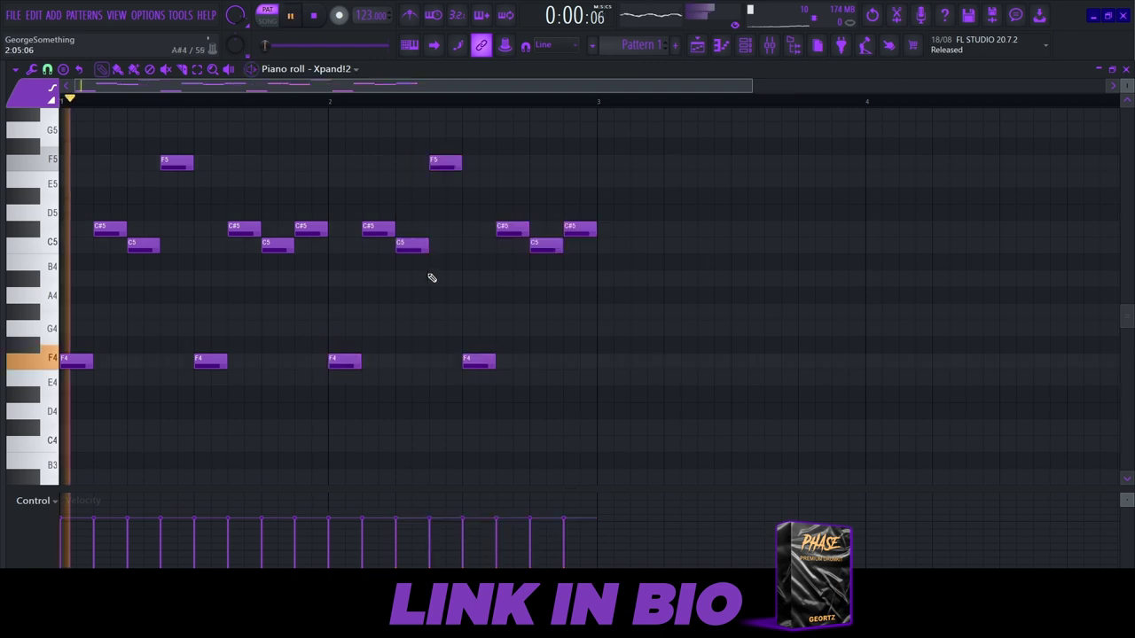
- Lower the last note of bar 2 to G4 and play the melody from the start
{"action": "left_click_drag", "start_coordinate": [580, 229], "coordinate": [577, 311]}
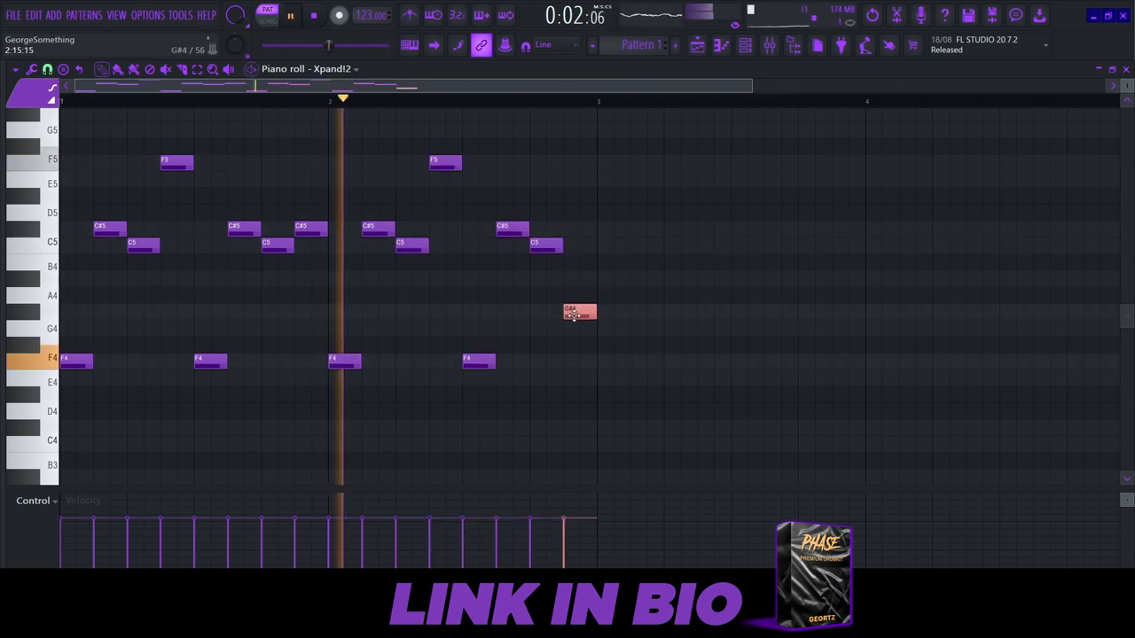
{"action": "scroll", "coordinate": [577, 310], "scroll_direction": "up", "scroll_amount": 1}
{"action": "scroll", "coordinate": [568, 315], "scroll_direction": "down", "scroll_amount": 1}
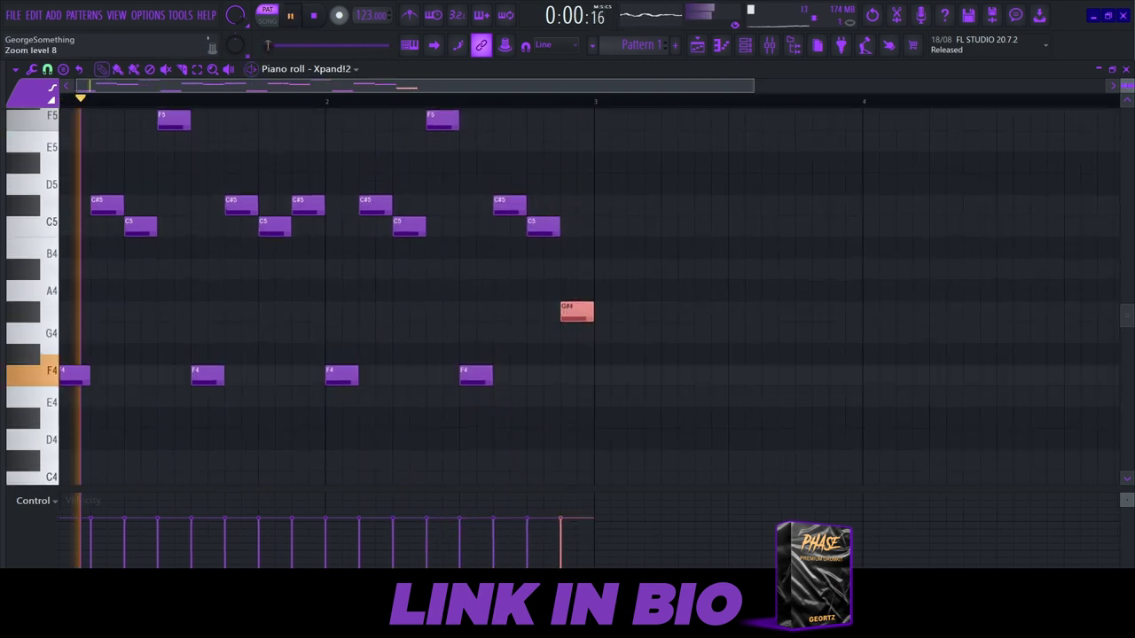
{"action": "key", "text": "space"}
{"action": "left_click_drag", "start_coordinate": [573, 309], "coordinate": [574, 326]}
{"action": "key", "text": "space"}
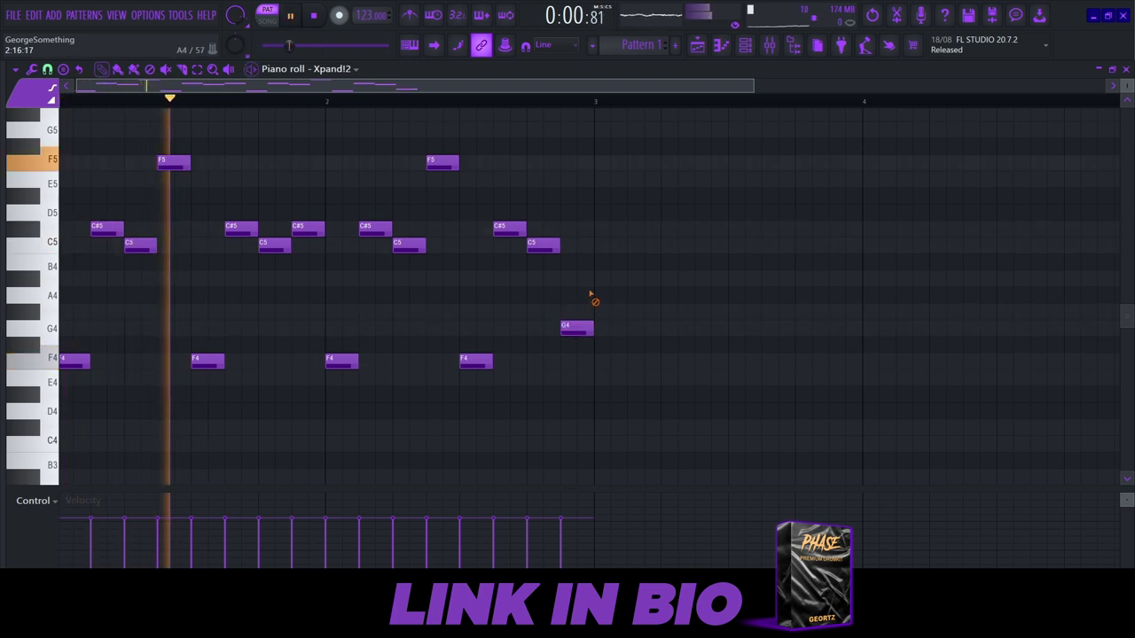
- Duplicate the two-bar melody into bars 3 and 4 and deselect the notes
{"action": "scroll", "coordinate": [593, 293], "scroll_direction": "up", "scroll_amount": 1}
{"action": "scroll", "coordinate": [591, 293], "scroll_direction": "down", "scroll_amount": 1}
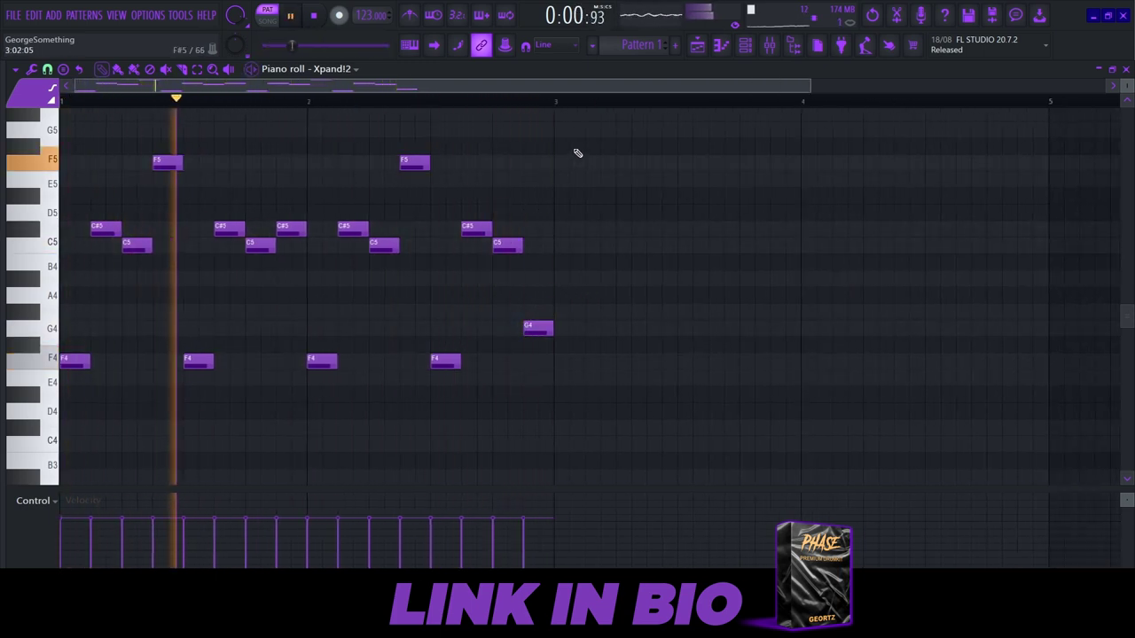
{"action": "key", "text": "space"}
{"action": "key", "text": "ctrl+a"}
{"action": "key", "text": "ctrl+b"}
{"action": "key", "text": "ctrl+d"}
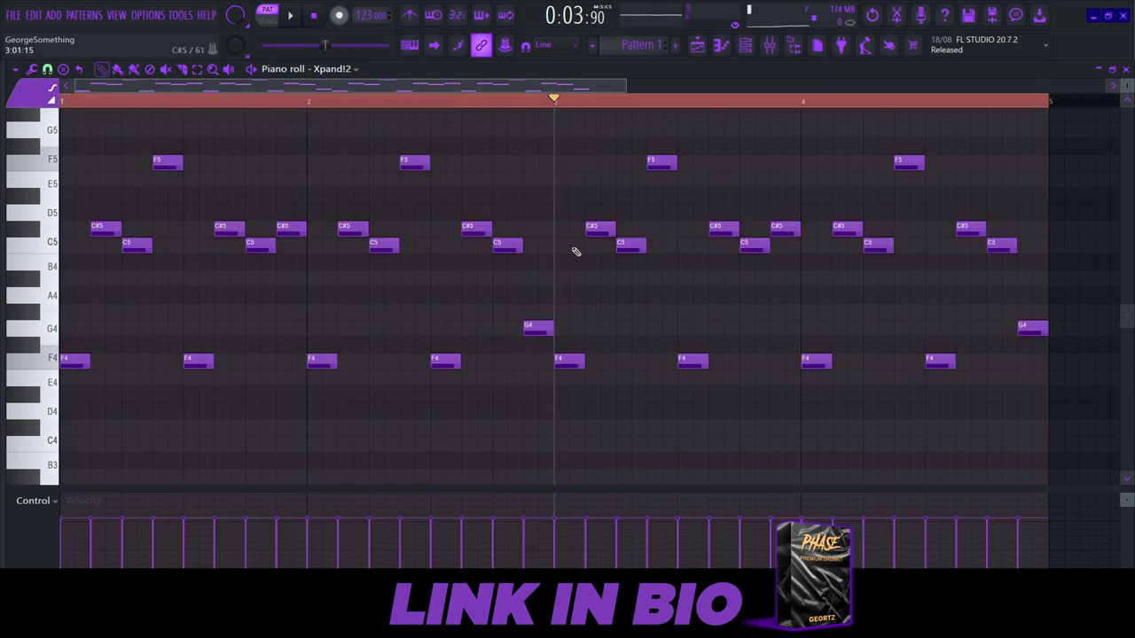
{"action": "scroll", "coordinate": [612, 359], "scroll_direction": "down", "scroll_amount": 1}
- Try lowering the F4 notes in bar 3 to E4 while the melody plays
{"action": "key", "text": "space"}
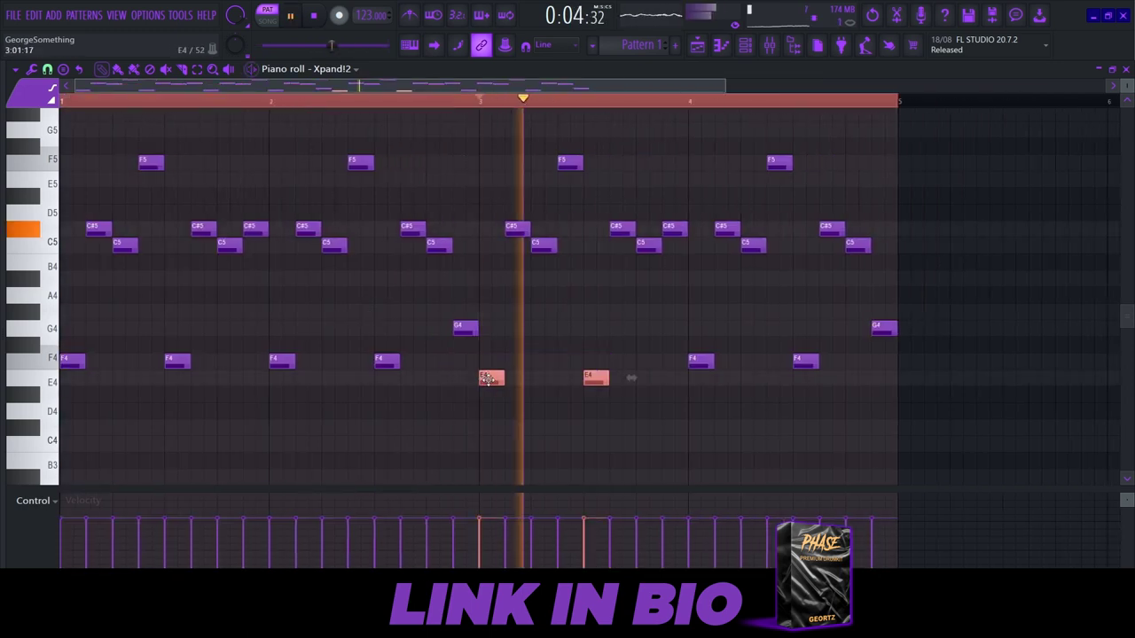
{"action": "left_click_drag", "start_coordinate": [818, 355], "coordinate": [646, 371]}
{"action": "key", "text": "space"}
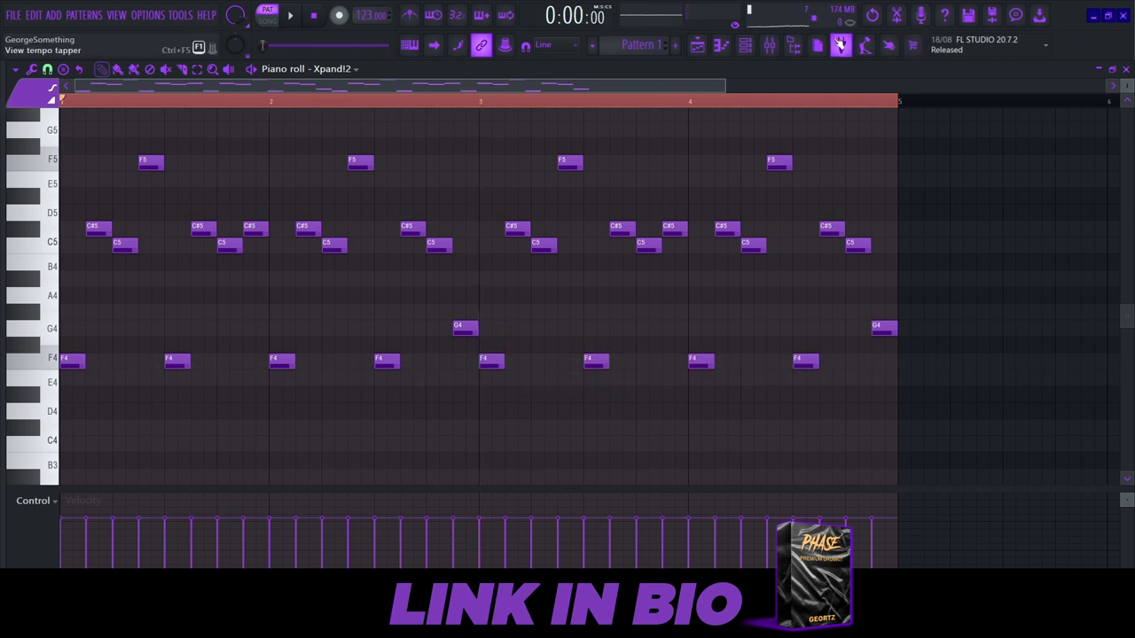
- Draw varied velocities for the notes across the four bars and reduce the velocity of all notes together
{"action": "scroll", "coordinate": [155, 393], "scroll_direction": "down", "scroll_amount": 1}
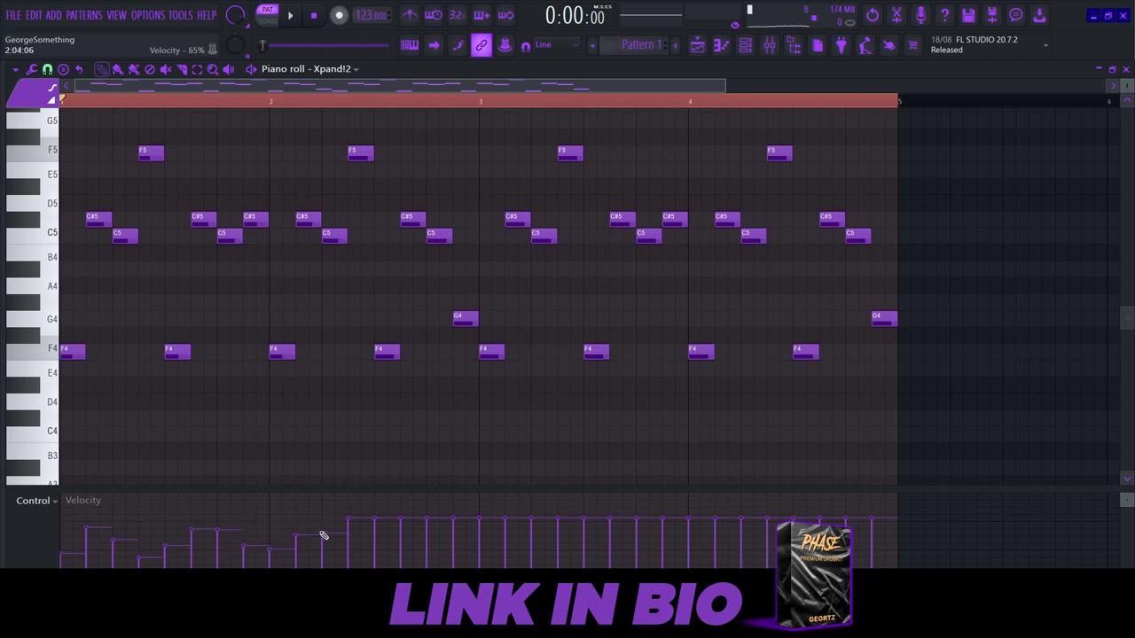
{"action": "mouse_move", "coordinate": [412, 555]}
{"action": "left_mouse_down"}
{"action": "mouse_move", "coordinate": [482, 552]}
{"action": "mouse_move", "coordinate": [560, 524]}
{"action": "mouse_move", "coordinate": [700, 551]}
{"action": "left_mouse_up"}
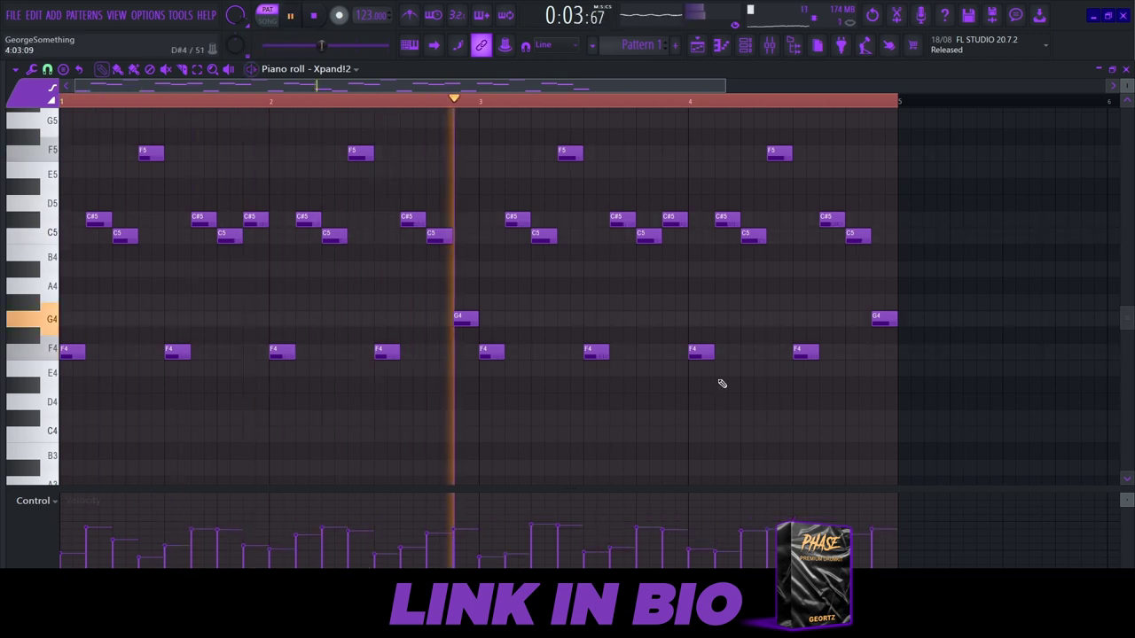
{"action": "key", "text": "ctrl+a"}
{"action": "scroll", "coordinate": [538, 240], "scroll_direction": "down", "scroll_amount": 3}
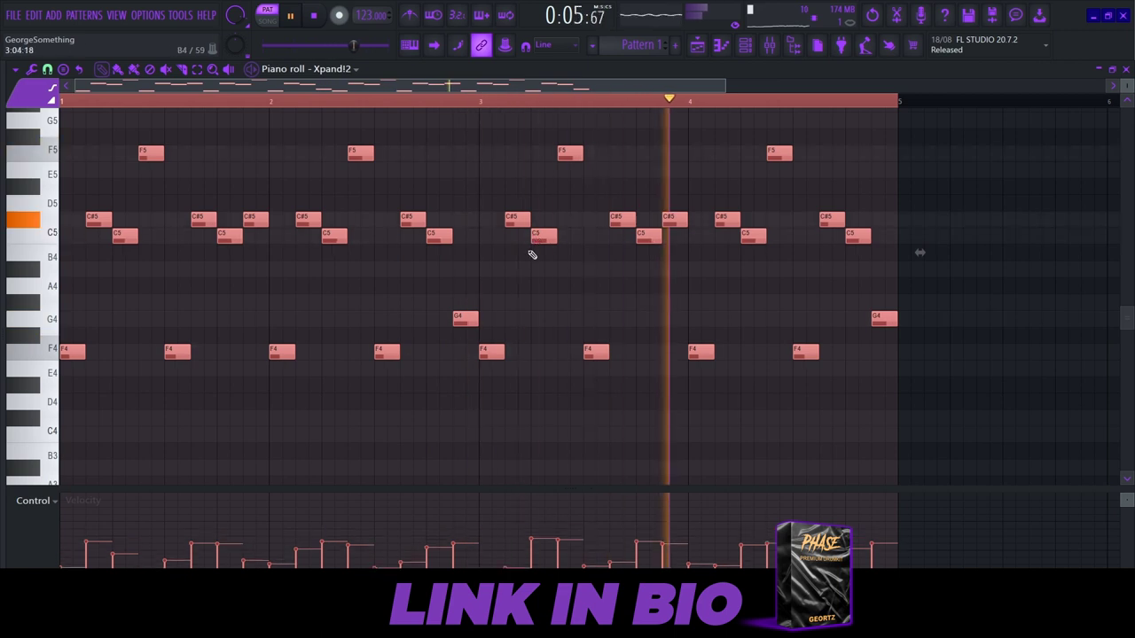
{"action": "left_click_drag", "start_coordinate": [1127, 86], "coordinate": [1127, 91]}
{"action": "left_click", "coordinate": [492, 197]}
{"action": "scroll", "coordinate": [494, 240], "scroll_direction": "up", "scroll_amount": 1}
{"action": "scroll", "coordinate": [461, 228], "scroll_direction": "down", "scroll_amount": 1}
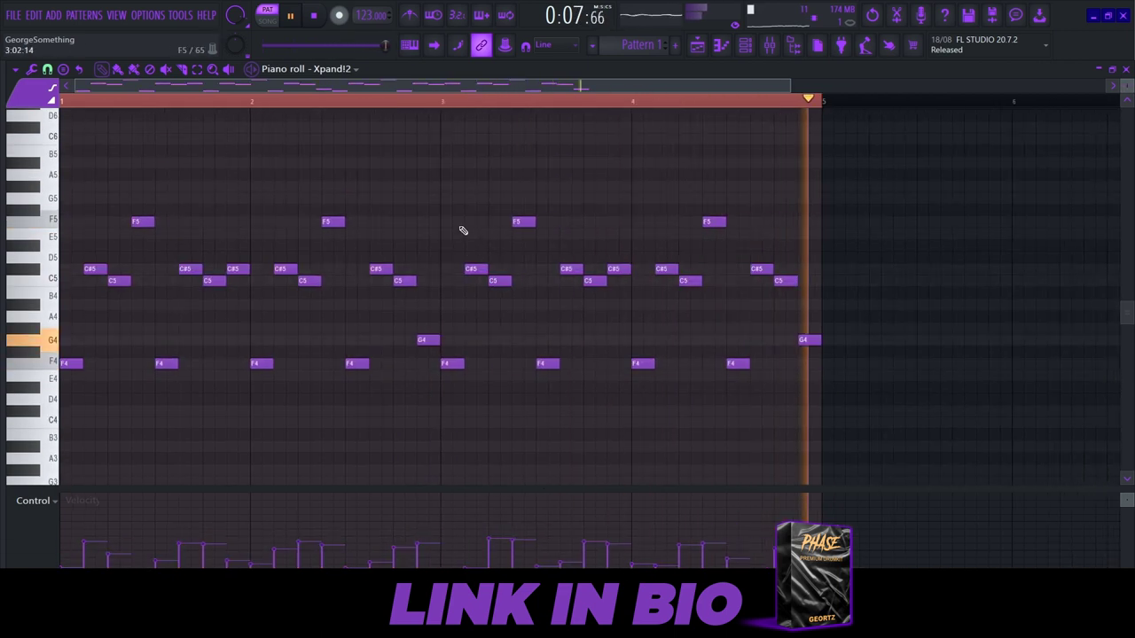
{"action": "scroll", "coordinate": [455, 223], "scroll_direction": "up", "scroll_amount": 3}
- Add Fruity Delay 3 to slot 2 of the Xpand!2 mixer track and load its Tape preset
{"action": "key", "text": "F6"}
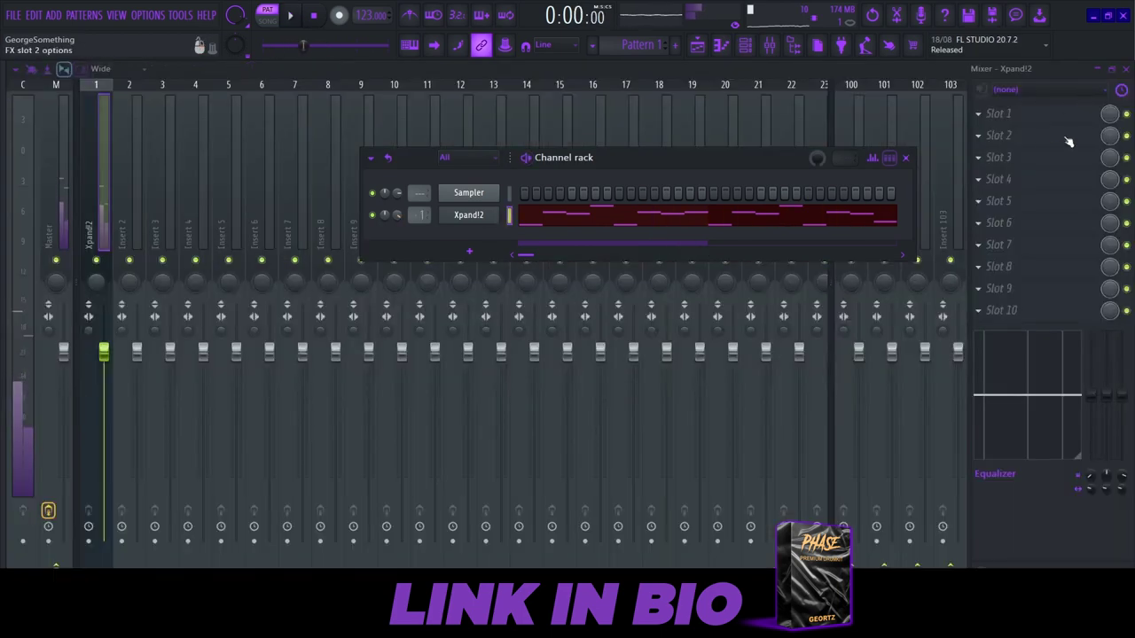
{"action": "left_click", "coordinate": [1068, 141]}
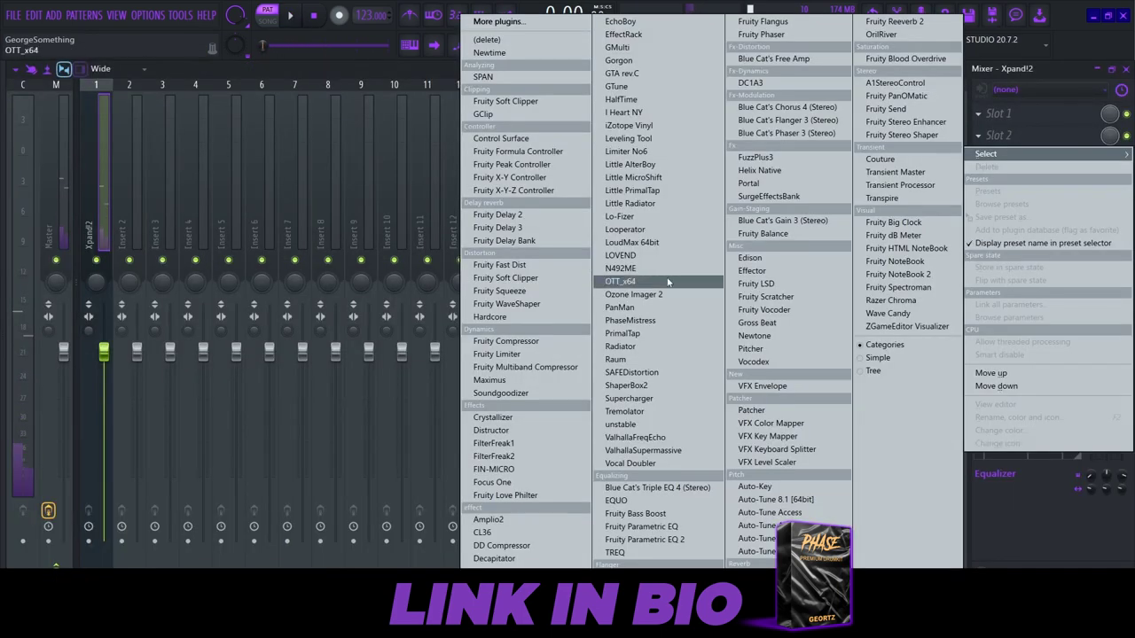
{"action": "left_click", "coordinate": [497, 229]}
{"action": "left_click", "coordinate": [621, 218]}
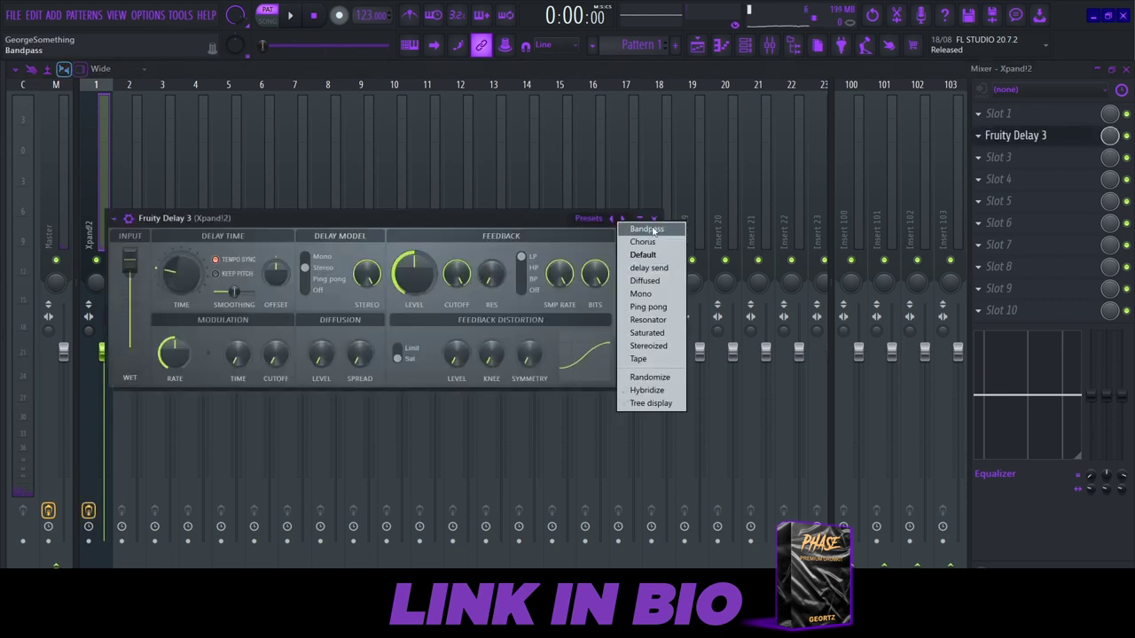
{"action": "left_click", "coordinate": [646, 359]}
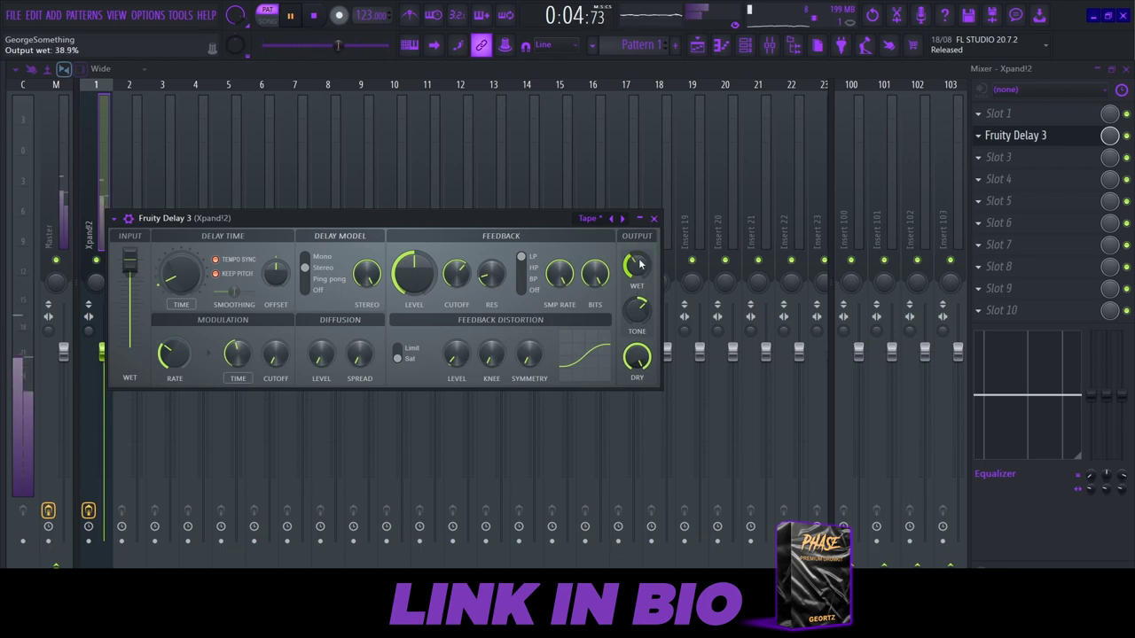
- Add Blue Cat's Phaser 3 (Stereo) to slot 1 of the Xpand!2 mixer track and play the melody through it
{"action": "left_click", "coordinate": [1029, 158]}
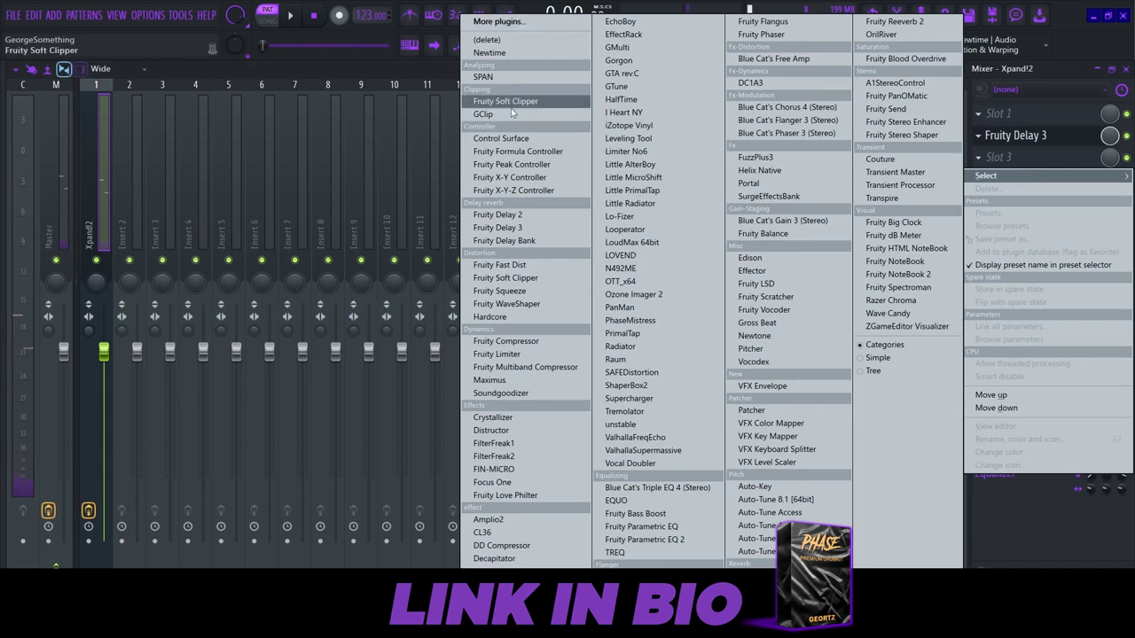
{"action": "left_click", "coordinate": [1021, 114]}
{"action": "left_click", "coordinate": [1021, 114]}
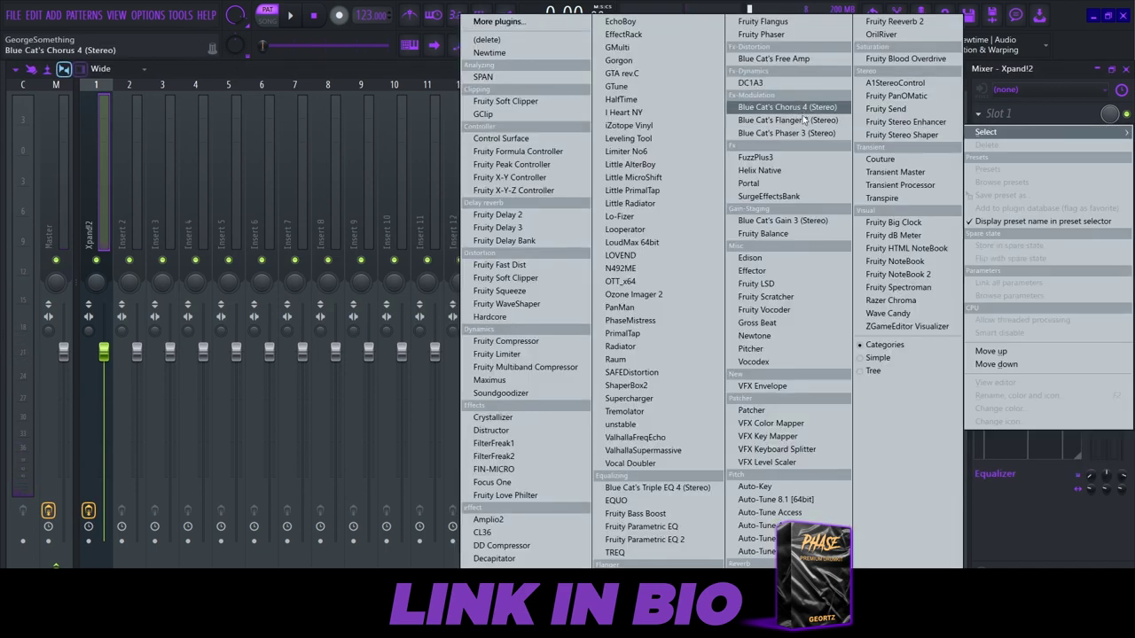
{"action": "left_click", "coordinate": [803, 134]}
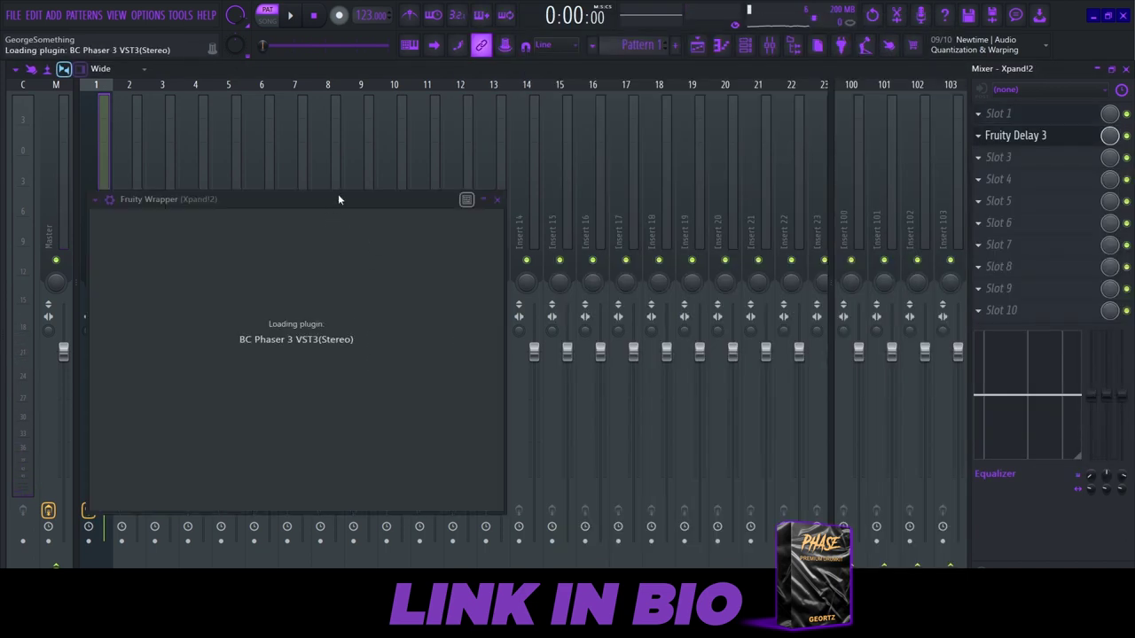
{"action": "key", "text": "space"}
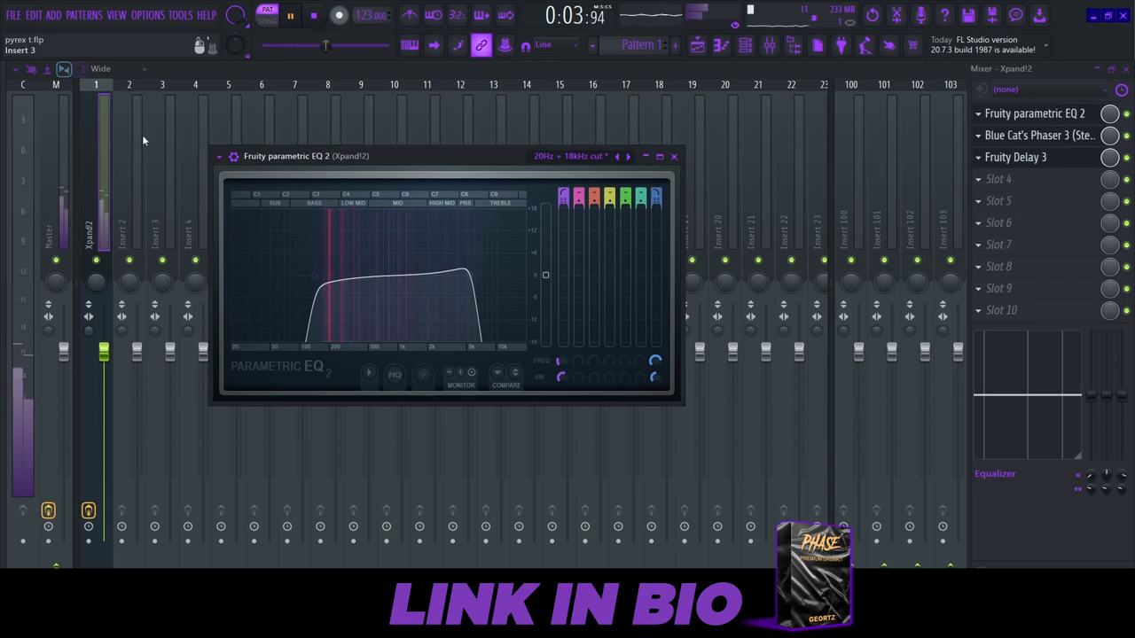
- Add Fruity Reeverb 2 to slot 4 of the Xpand!2 mixer track and load a preset for it
{"action": "left_click", "coordinate": [1043, 180]}
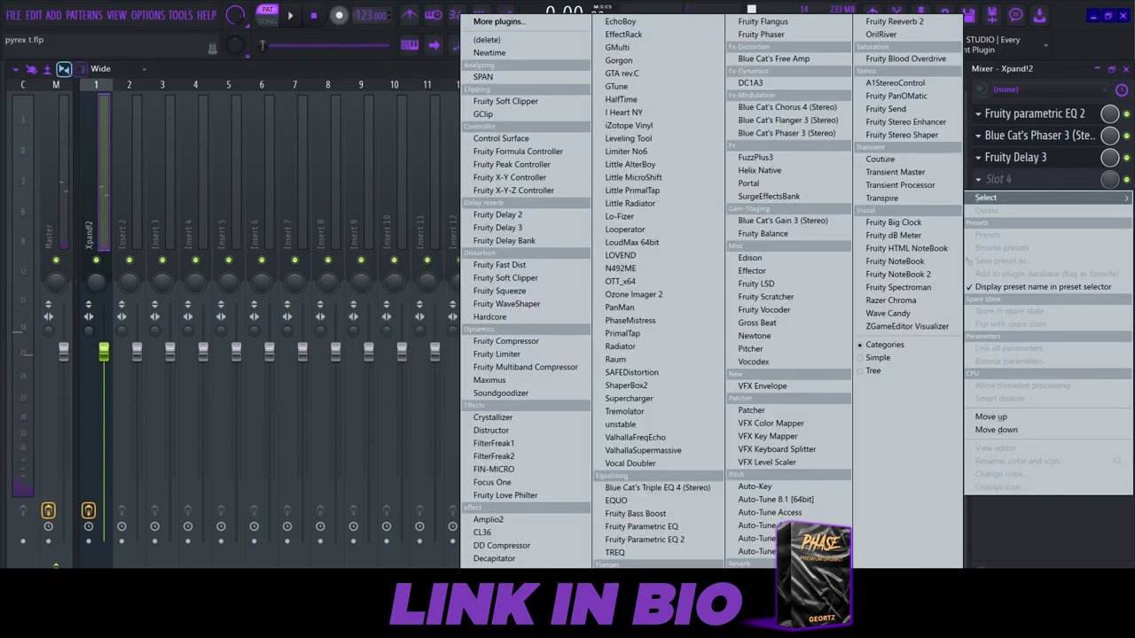
{"action": "left_click", "coordinate": [896, 21]}
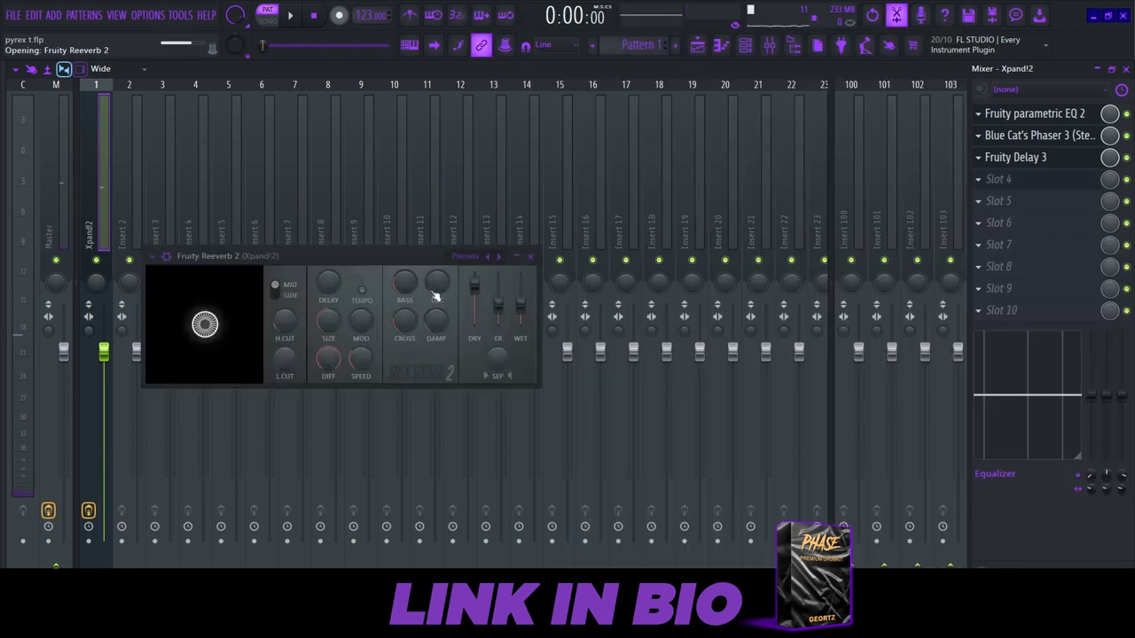
{"action": "left_click", "coordinate": [501, 257]}
{"action": "left_click", "coordinate": [515, 274]}
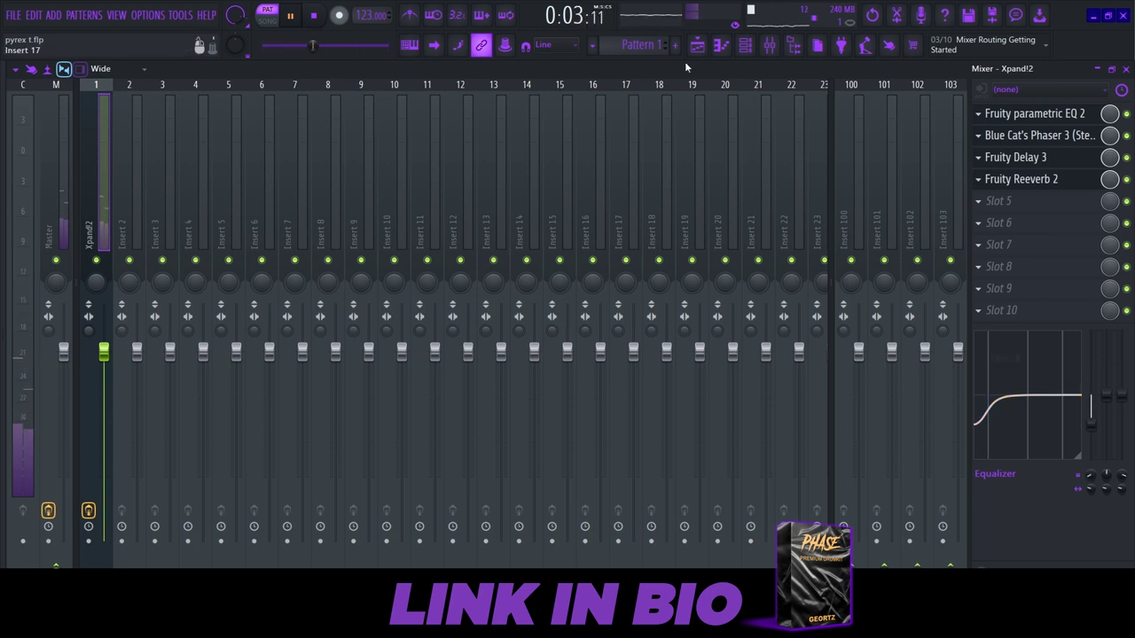
- Add a FLEX channel, audition electric guitar and bass presets with the melody playing, and load the Electric 60s Guitar preset
{"action": "left_click", "coordinate": [746, 46]}
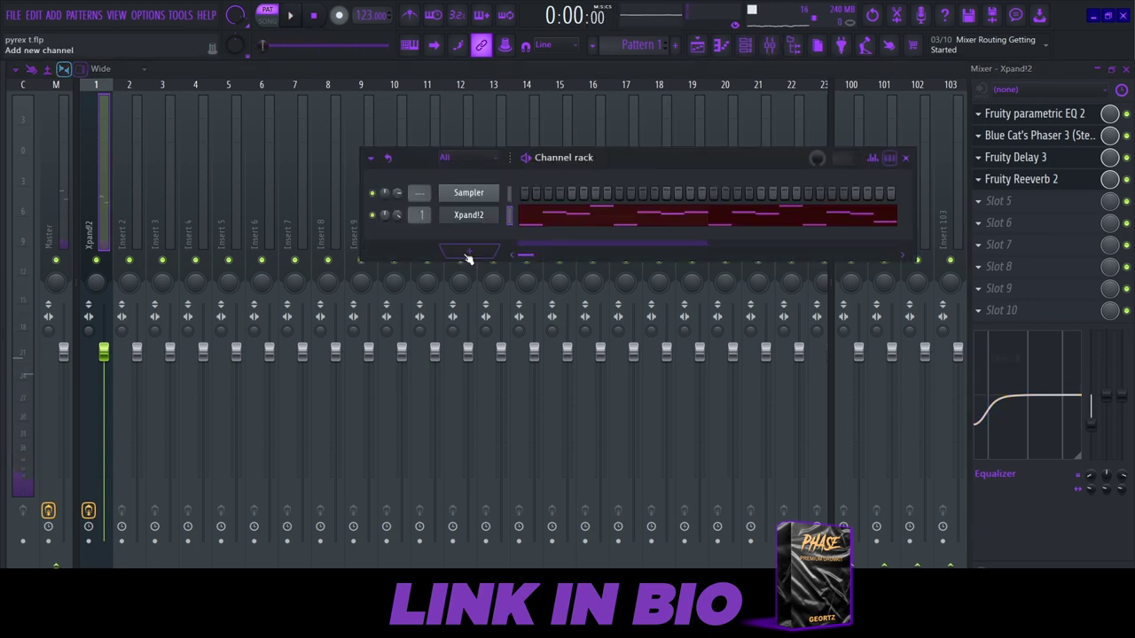
{"action": "left_click", "coordinate": [468, 257]}
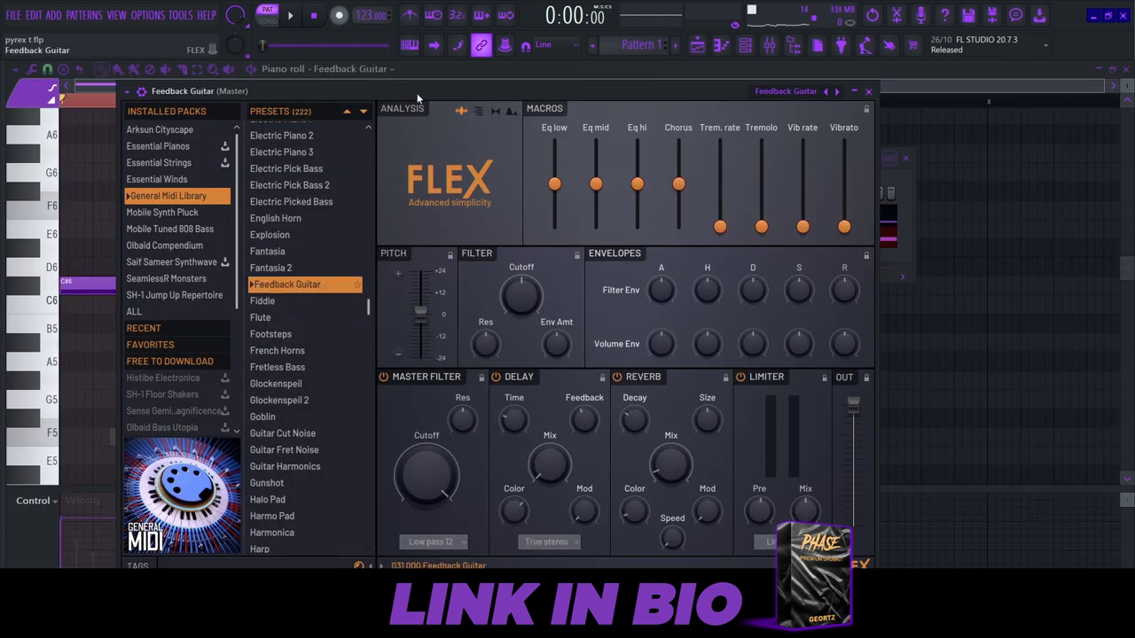
{"action": "key", "text": "space"}
{"action": "scroll", "coordinate": [292, 266], "scroll_direction": "up", "scroll_amount": 3}
{"action": "left_click", "coordinate": [292, 223]}
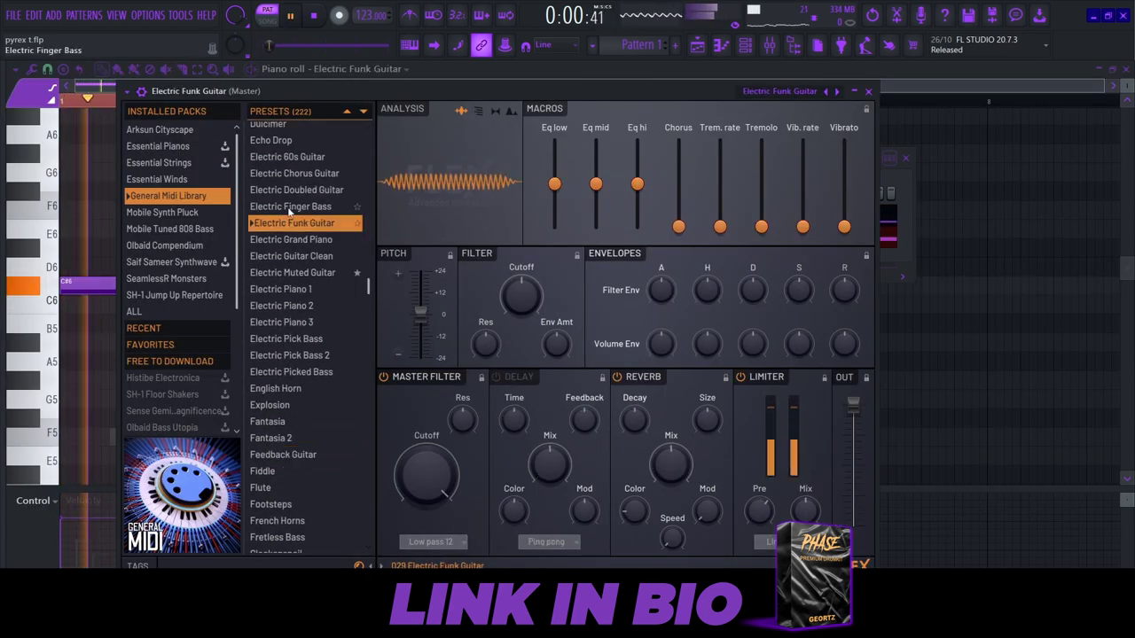
{"action": "left_click", "coordinate": [289, 207]}
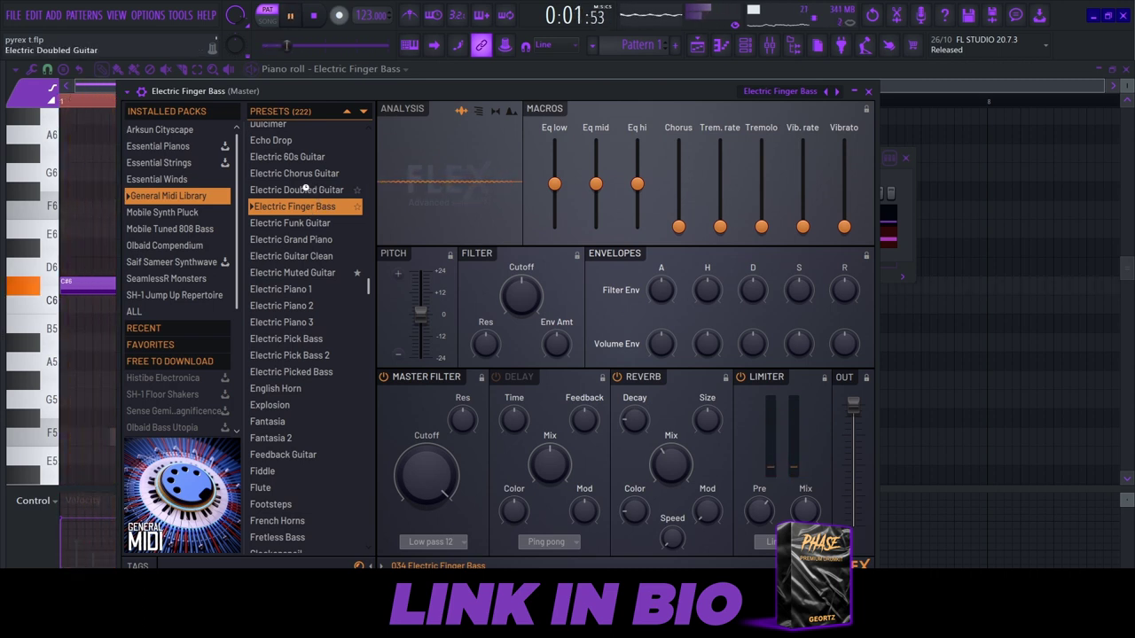
{"action": "scroll", "coordinate": [314, 193], "scroll_direction": "up", "scroll_amount": 1}
{"action": "left_click", "coordinate": [290, 229]}
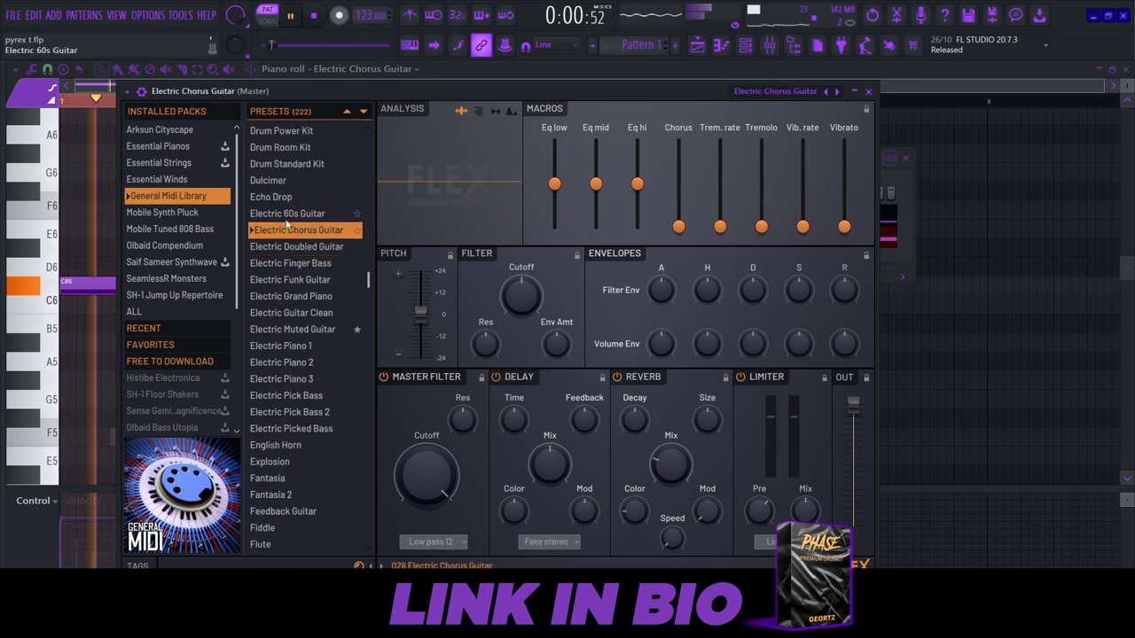
{"action": "left_click", "coordinate": [289, 214]}
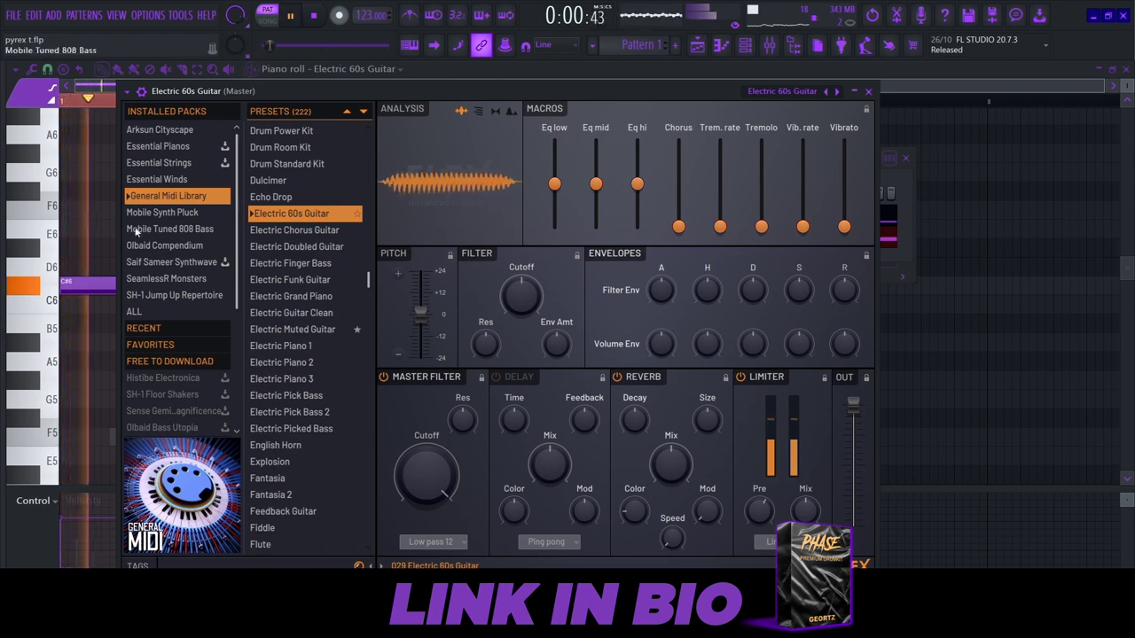
{"action": "key", "text": "Escape"}
- Shorten the bar 2 C6 note to 8 steps and fill the rest of the bar with an A#5 note
{"action": "scroll", "coordinate": [321, 325], "scroll_direction": "up", "scroll_amount": 1}
{"action": "left_click_drag", "start_coordinate": [323, 305], "coordinate": [295, 307]}
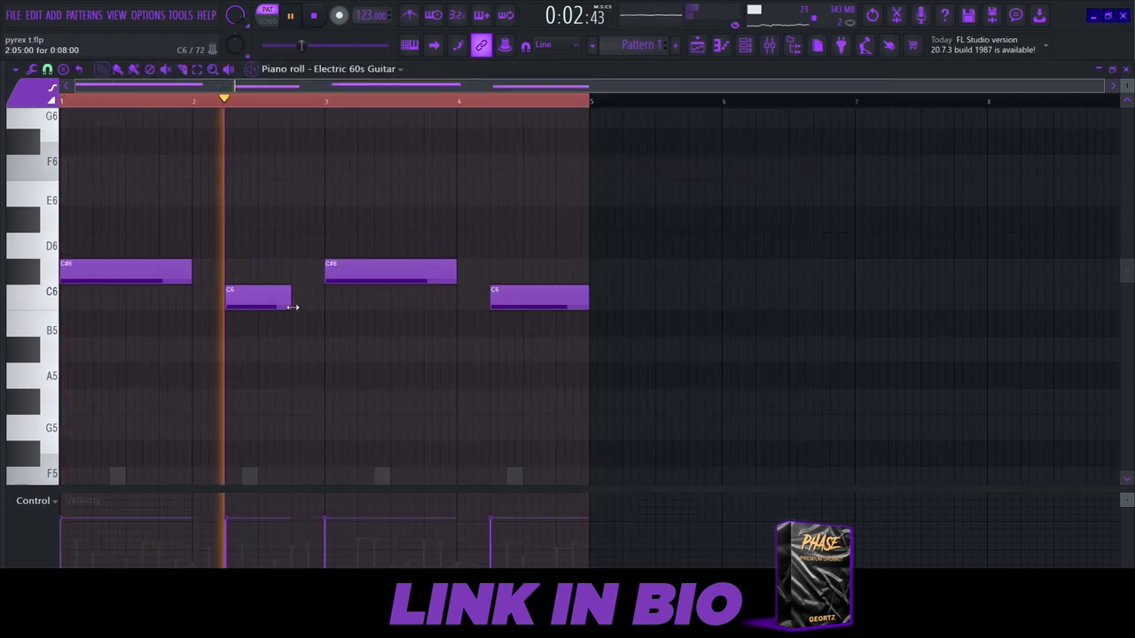
{"action": "left_click", "coordinate": [295, 352]}
{"action": "left_click_drag", "start_coordinate": [349, 354], "coordinate": [332, 352]}
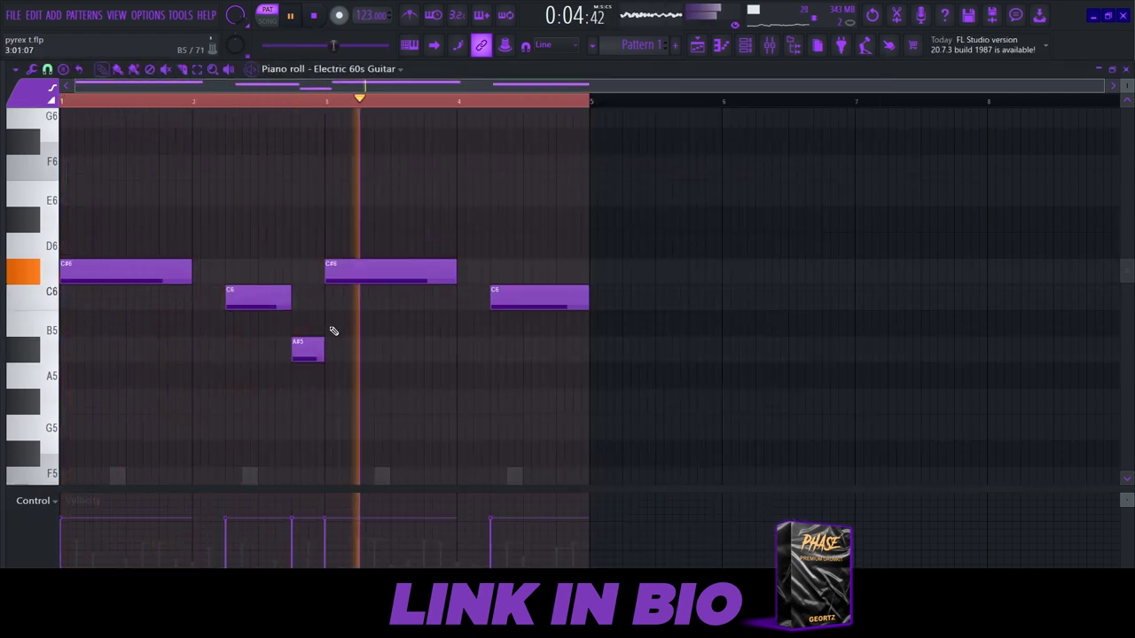
- Lower the bar 3 note to G#5 and rework the end of bar 2 into short A#5, C6 and A#5 notes
{"action": "left_click_drag", "start_coordinate": [348, 276], "coordinate": [348, 406]}
{"action": "key", "text": "space"}
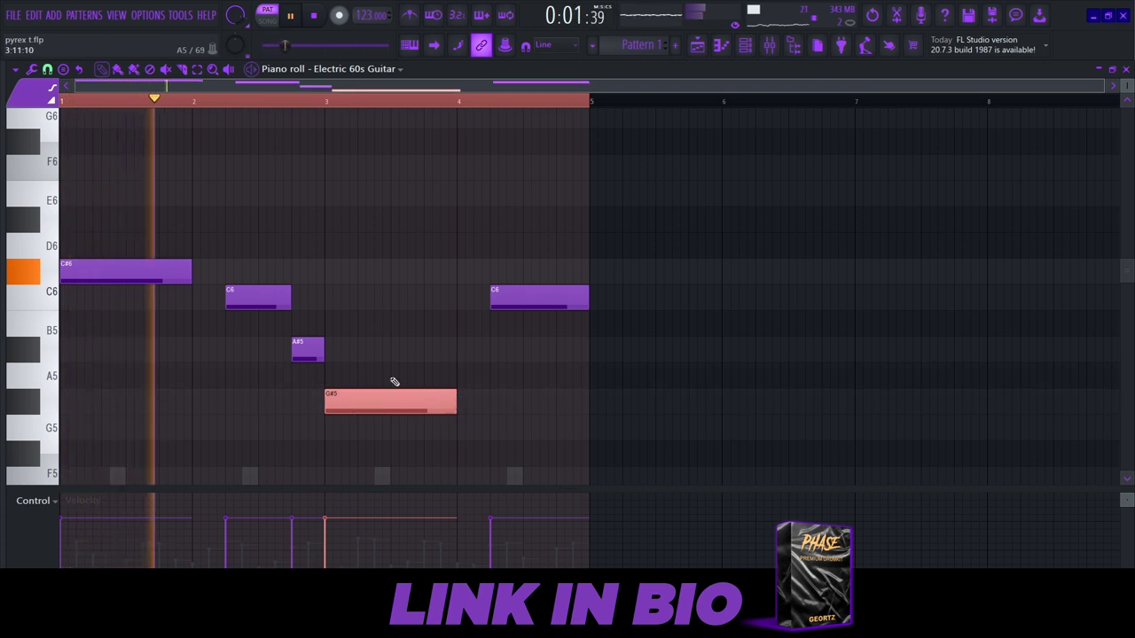
{"action": "left_click_drag", "start_coordinate": [321, 351], "coordinate": [296, 349]}
{"action": "left_click", "coordinate": [303, 298]}
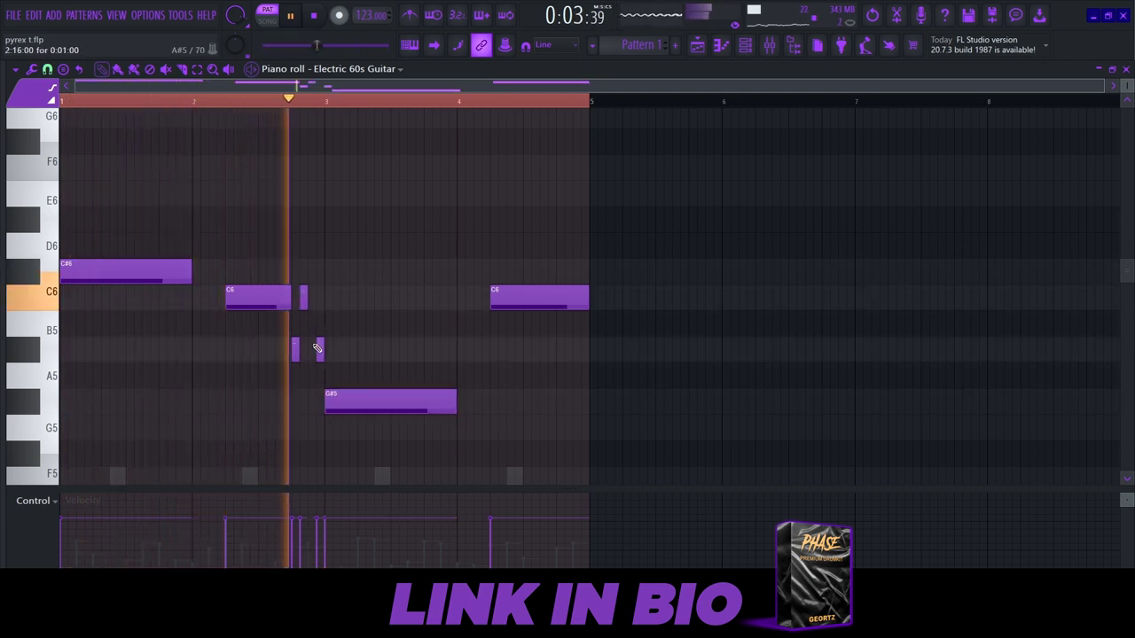
{"action": "left_click", "coordinate": [319, 349]}
{"action": "scroll", "coordinate": [292, 328], "scroll_direction": "up", "scroll_amount": 4}
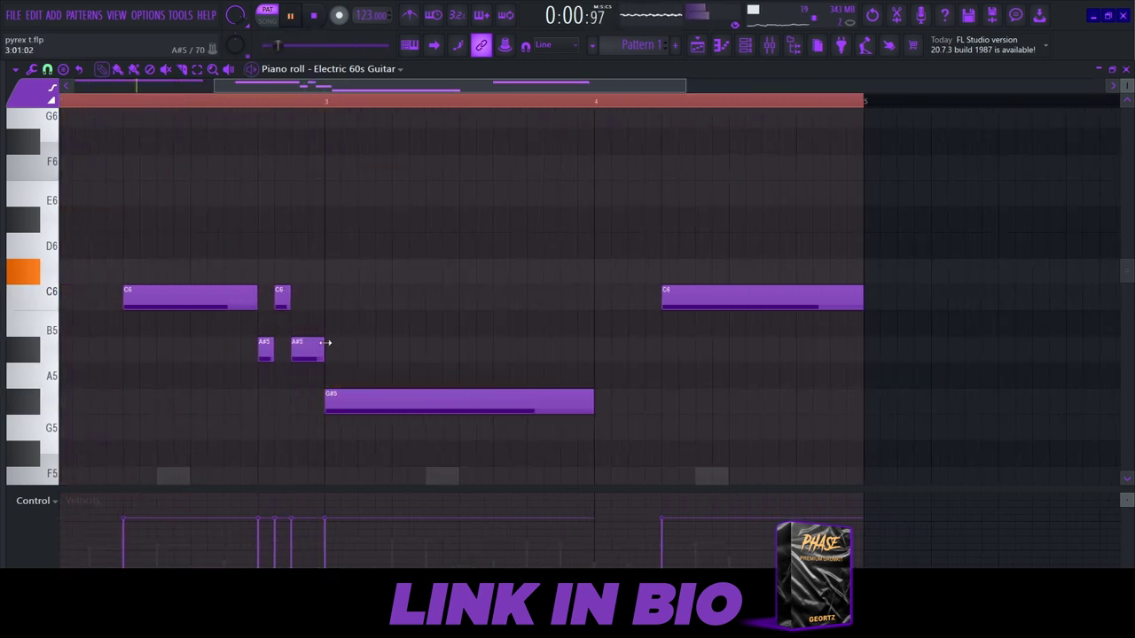
- Set the piano roll snap to 1/3 step and tighten the bar 2 ornament, extending its last A#5 to bar 3
{"action": "left_click", "coordinate": [47, 69]}
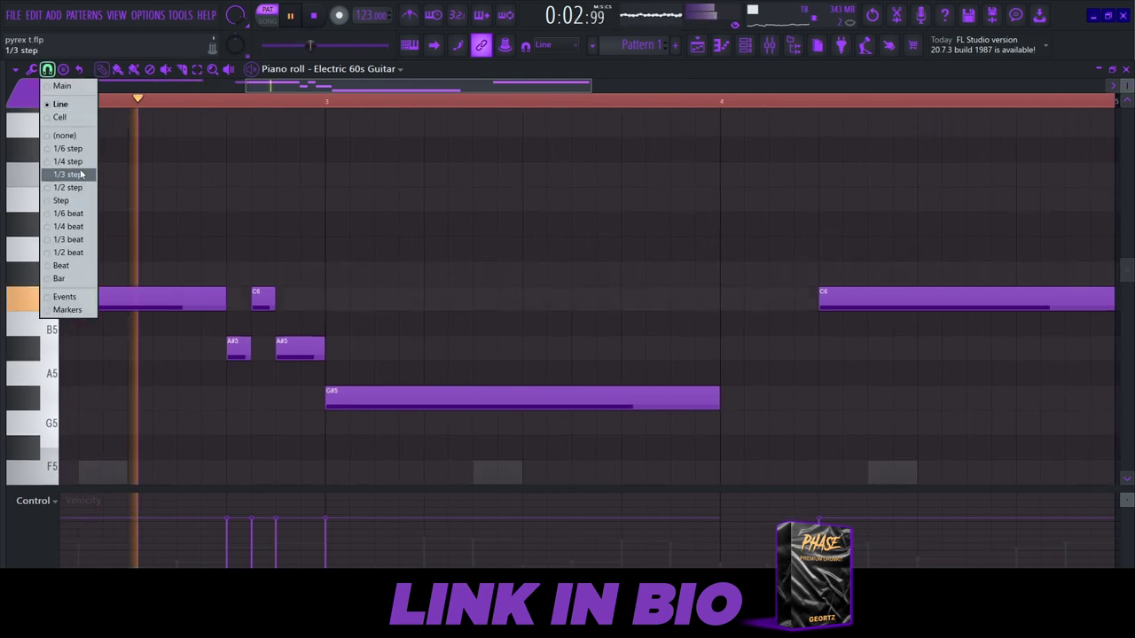
{"action": "left_click", "coordinate": [81, 175]}
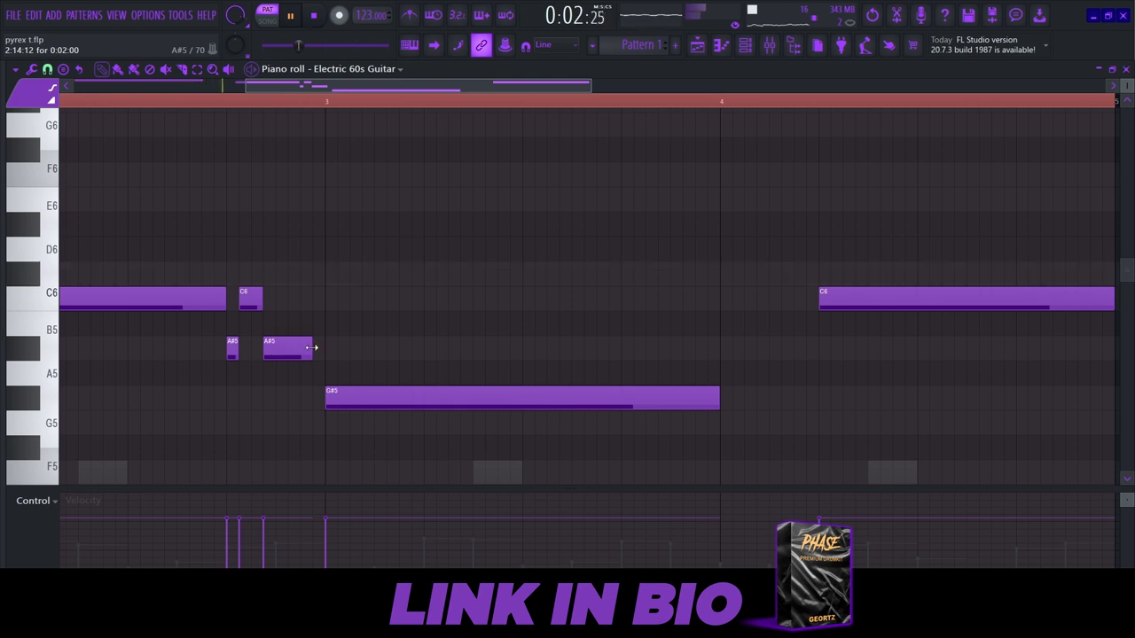
{"action": "scroll", "coordinate": [276, 315], "scroll_direction": "down", "scroll_amount": 2}
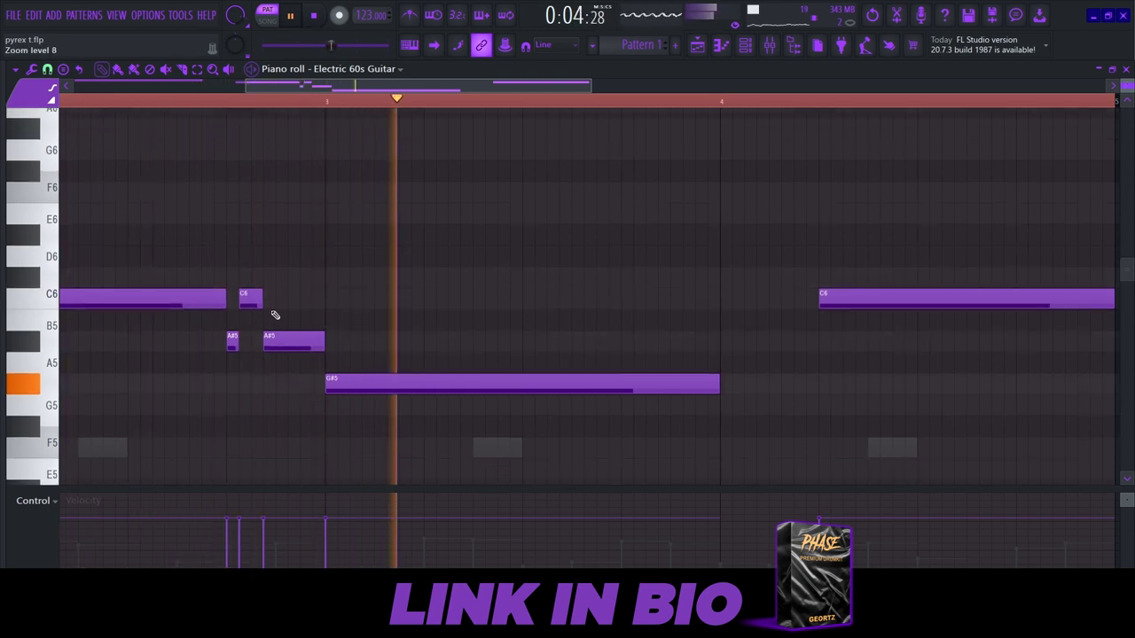
- Try the bar 3 note at C#6 and at C6 while playing the pattern
{"action": "scroll", "coordinate": [280, 317], "scroll_direction": "down", "scroll_amount": 2}
{"action": "left_click_drag", "start_coordinate": [324, 375], "coordinate": [328, 281]}
{"action": "key", "text": "space"}
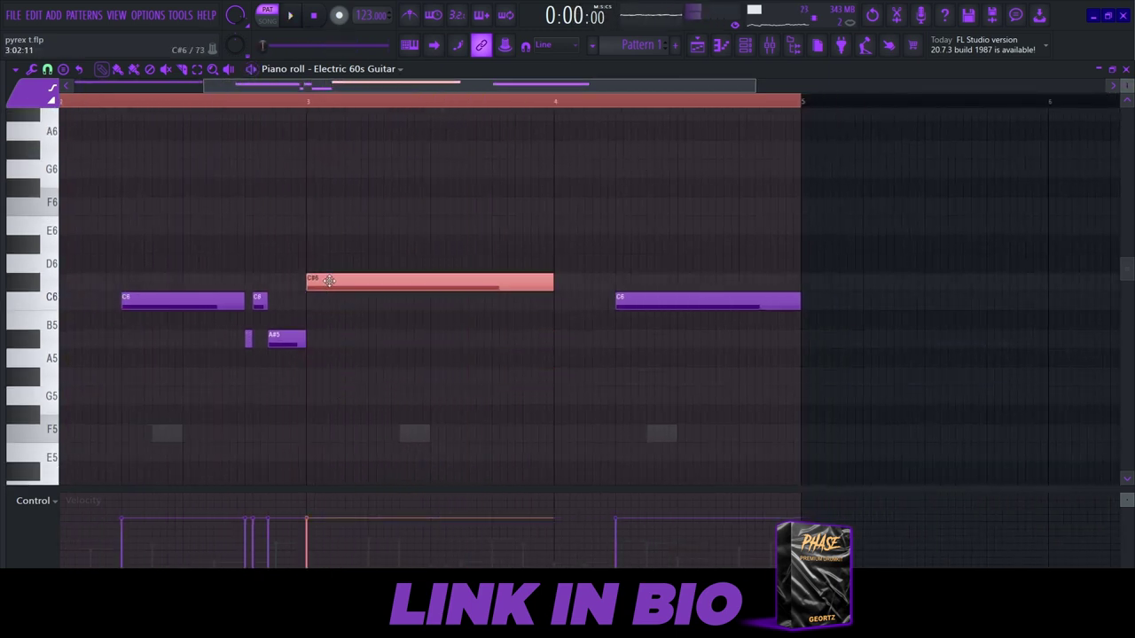
{"action": "scroll", "coordinate": [179, 165], "scroll_direction": "down", "scroll_amount": 2}
{"action": "left_click_drag", "start_coordinate": [210, 169], "coordinate": [400, 207]}
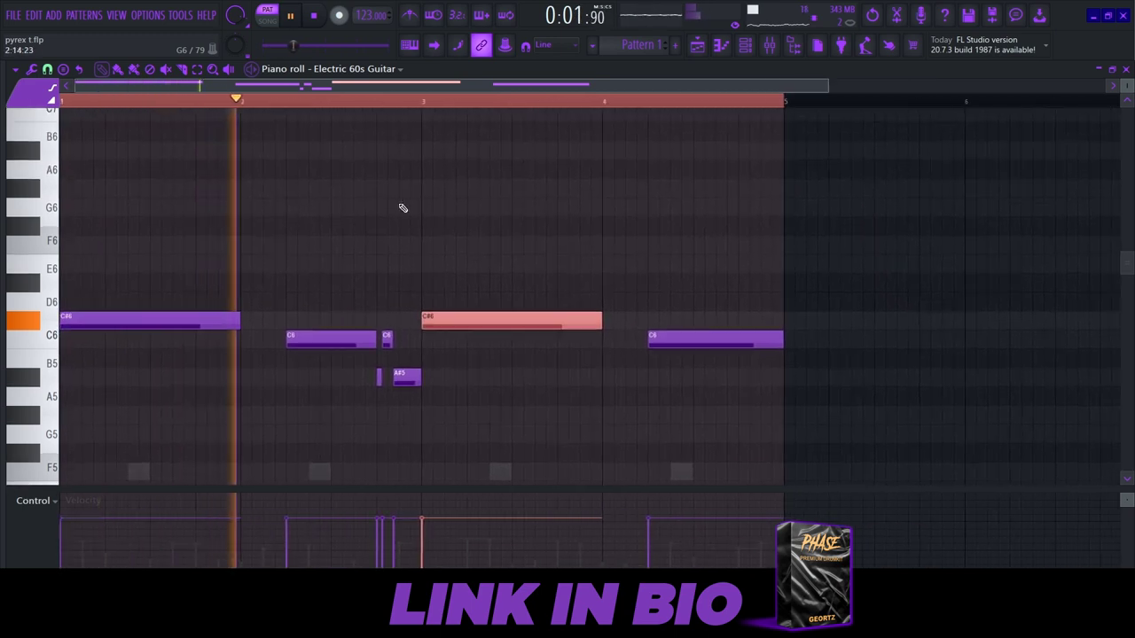
{"action": "left_click_drag", "start_coordinate": [454, 307], "coordinate": [435, 333]}
{"action": "key", "text": "space"}
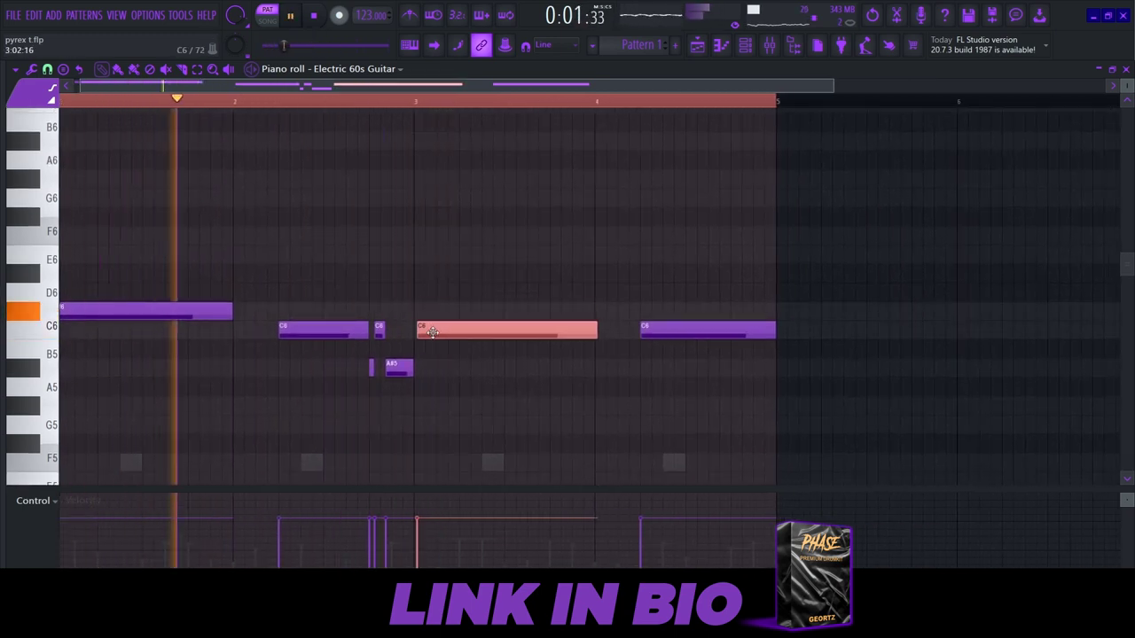
{"action": "scroll", "coordinate": [433, 332], "scroll_direction": "up", "scroll_amount": 3}
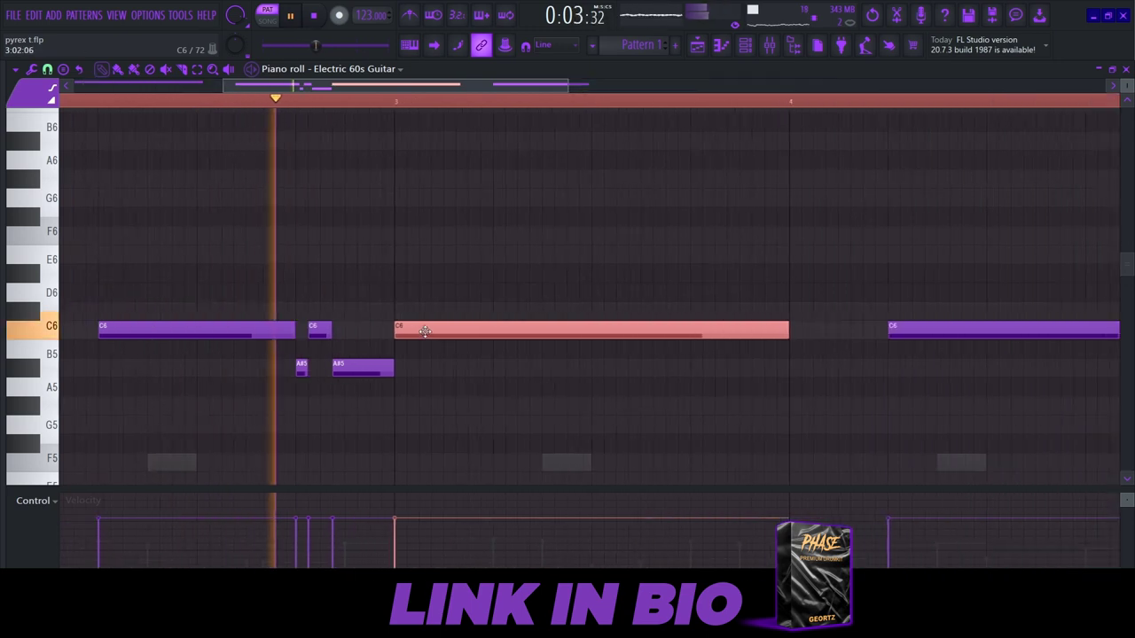
{"action": "left_click", "coordinate": [441, 279], "text": "ctrl"}
{"action": "scroll", "coordinate": [441, 277], "scroll_direction": "down", "scroll_amount": 3}
{"action": "key", "text": "space"}
{"action": "scroll", "coordinate": [409, 353], "scroll_direction": "down", "scroll_amount": 3}
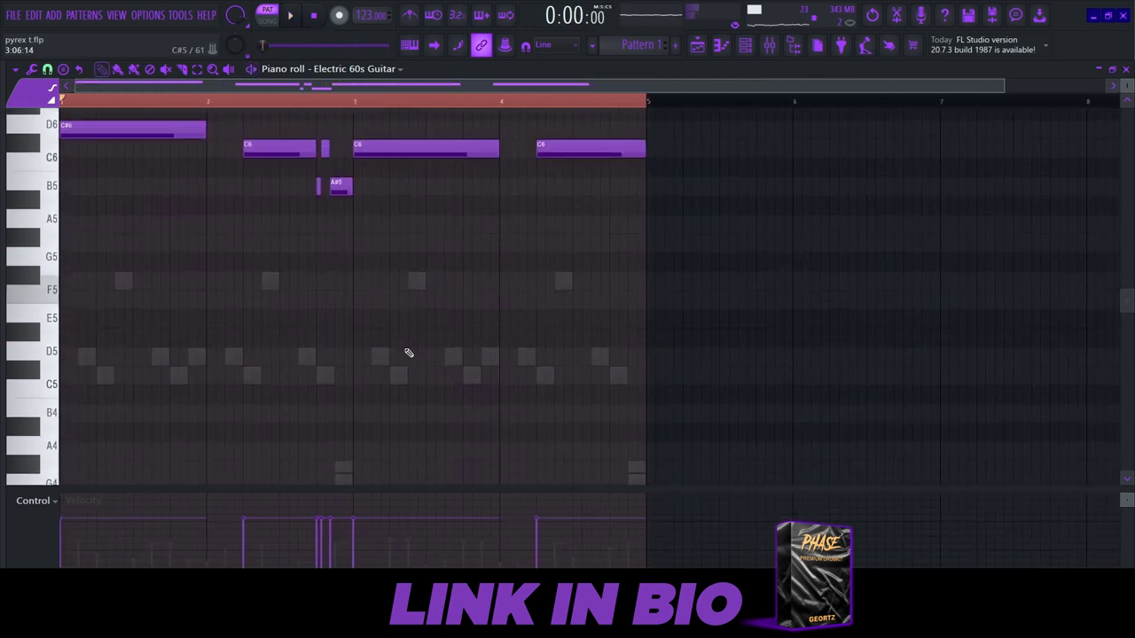
- Lower the bar 3 note to A#5, align its start with bar 3 and play the melody
{"action": "scroll", "coordinate": [409, 353], "scroll_direction": "up", "scroll_amount": 3}
{"action": "left_click", "coordinate": [368, 216]}
{"action": "left_click_drag", "start_coordinate": [373, 257], "coordinate": [368, 256]}
{"action": "key", "text": "space"}
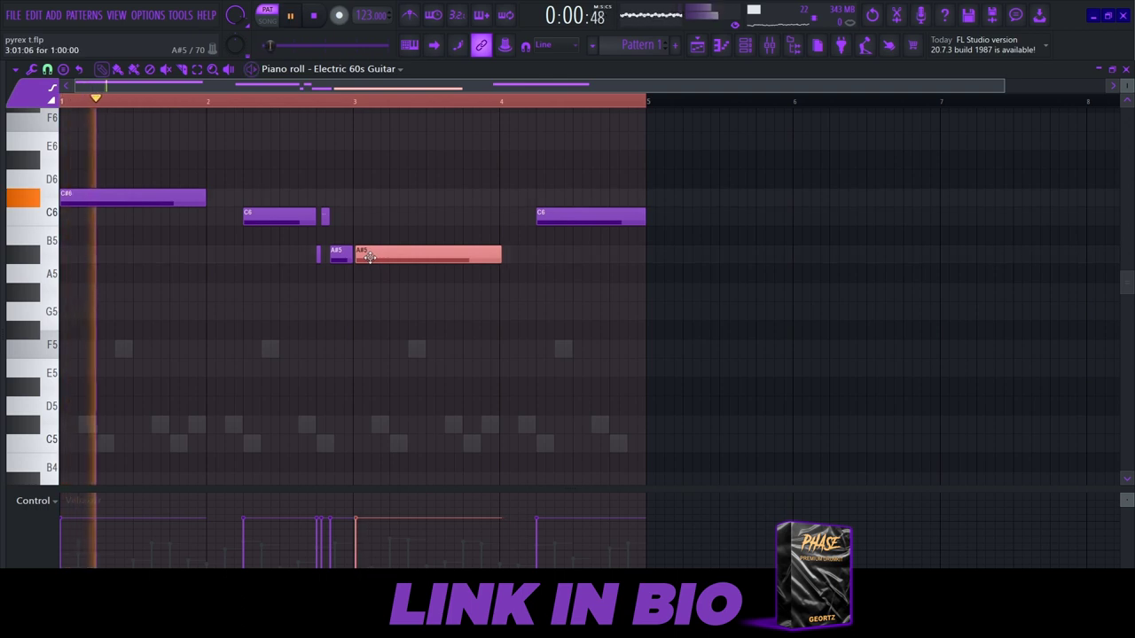
{"action": "left_click", "coordinate": [288, 104]}
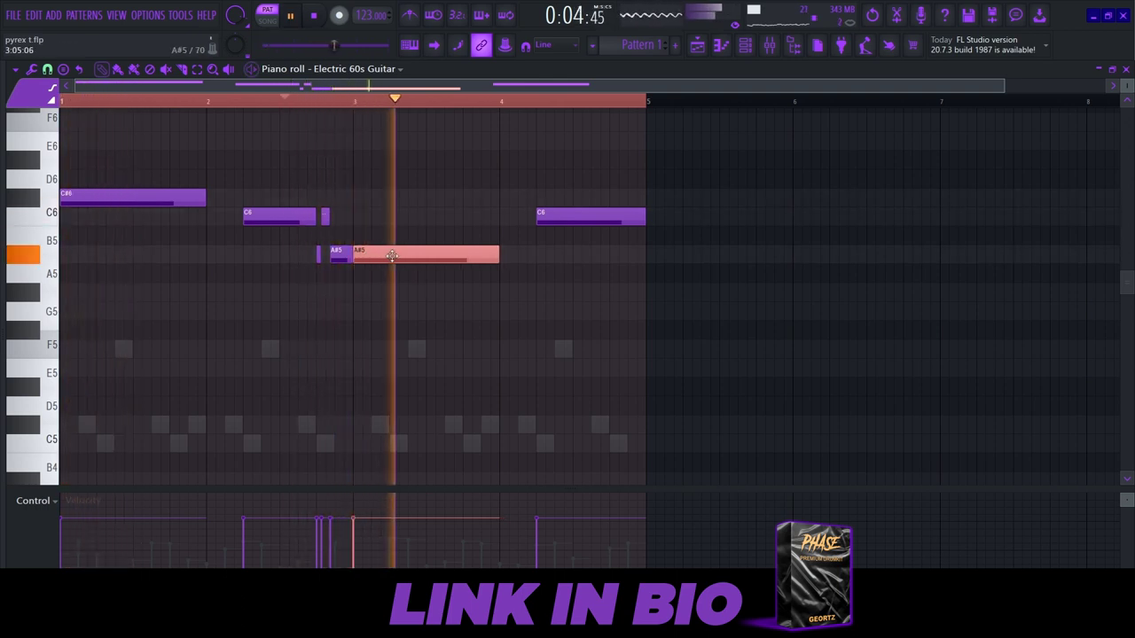
{"action": "left_click", "coordinate": [428, 210], "text": "ctrl"}
- Place G#5 at the start of bar 4 and G5 halfway through, set snap to Line, and end G#5 where G5 begins
{"action": "left_click_drag", "start_coordinate": [575, 206], "coordinate": [533, 300]}
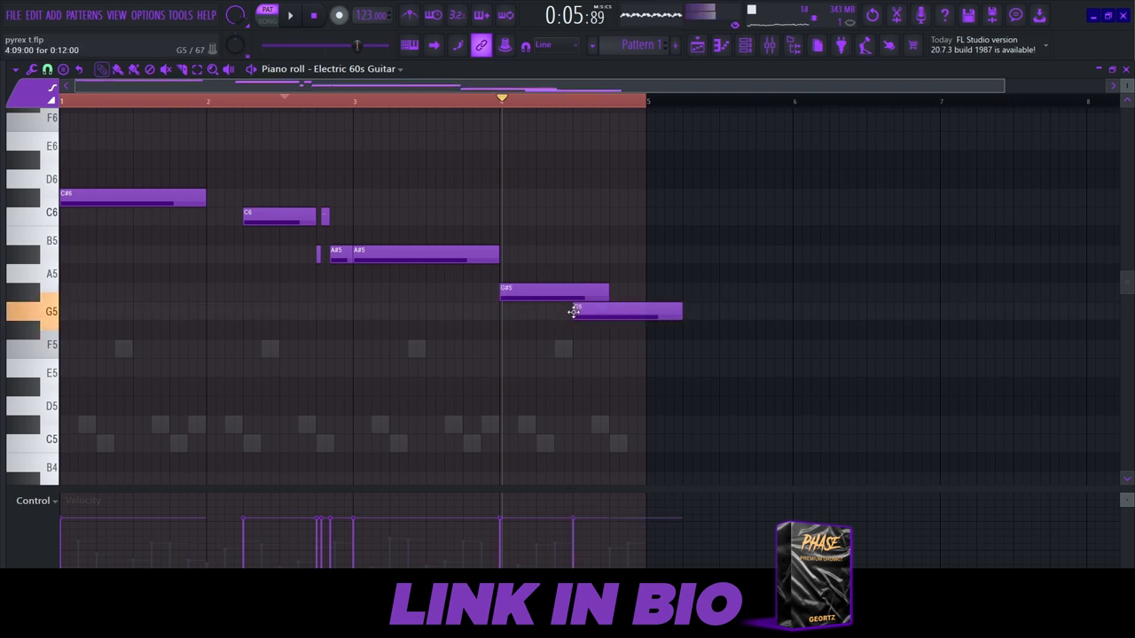
{"action": "scroll", "coordinate": [526, 311], "scroll_direction": "up", "scroll_amount": 4}
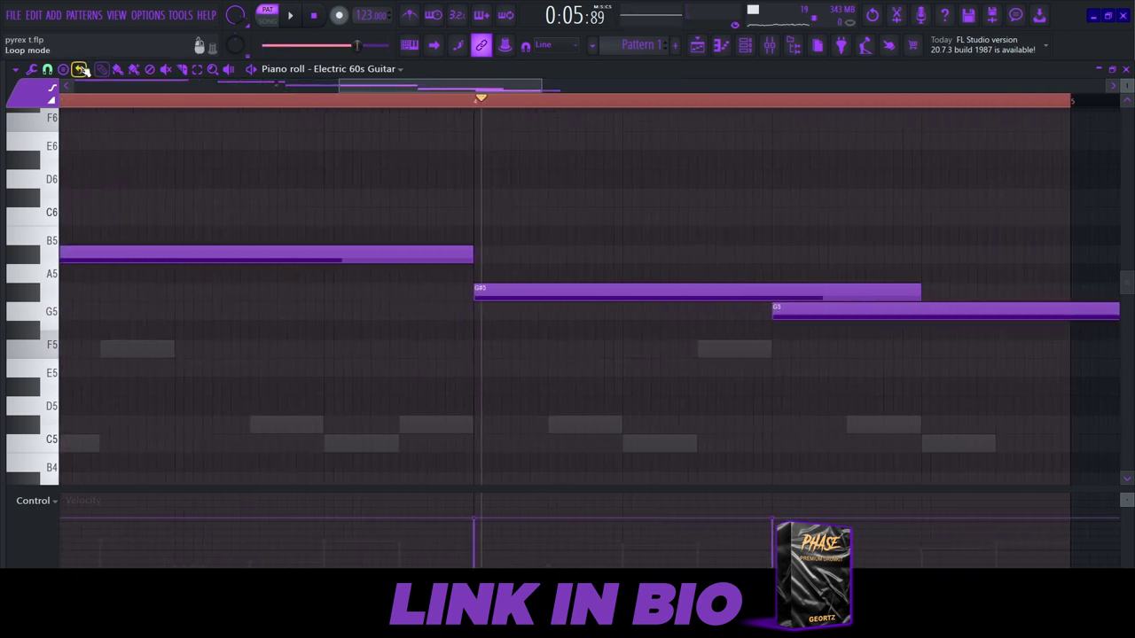
{"action": "left_click", "coordinate": [47, 69]}
{"action": "left_click", "coordinate": [59, 105]}
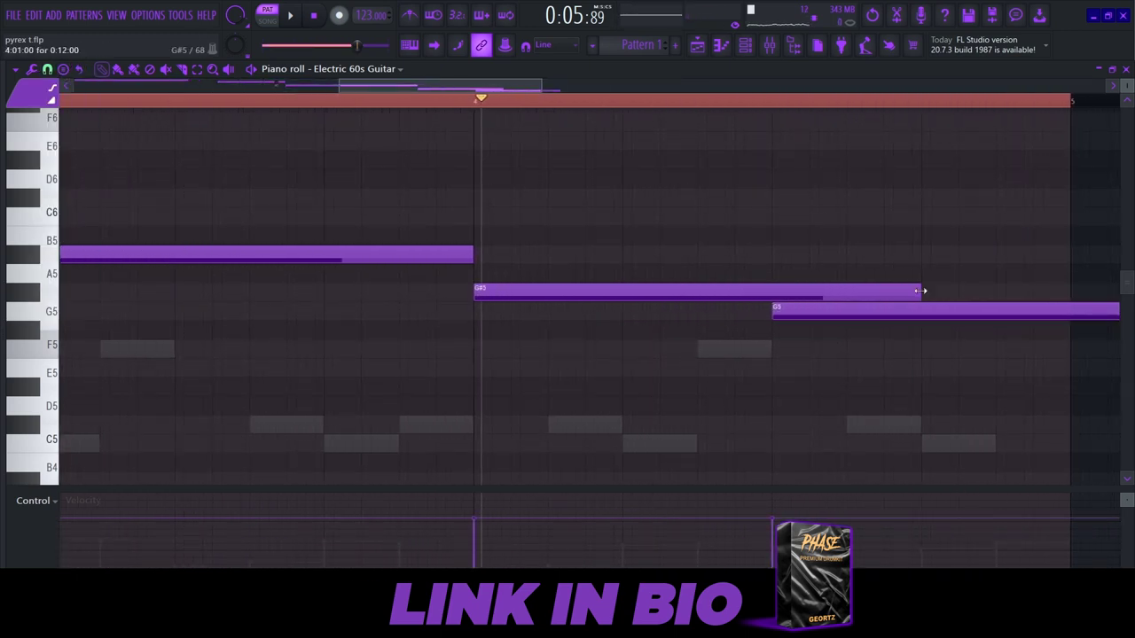
{"action": "left_click_drag", "start_coordinate": [921, 291], "coordinate": [771, 305]}
- Trim the final G5 note to end at bar 5 and play the four-bar melody
{"action": "key", "text": "space"}
{"action": "scroll", "coordinate": [827, 275], "scroll_direction": "down", "scroll_amount": 3}
{"action": "left_click", "coordinate": [972, 315], "text": "ctrl"}
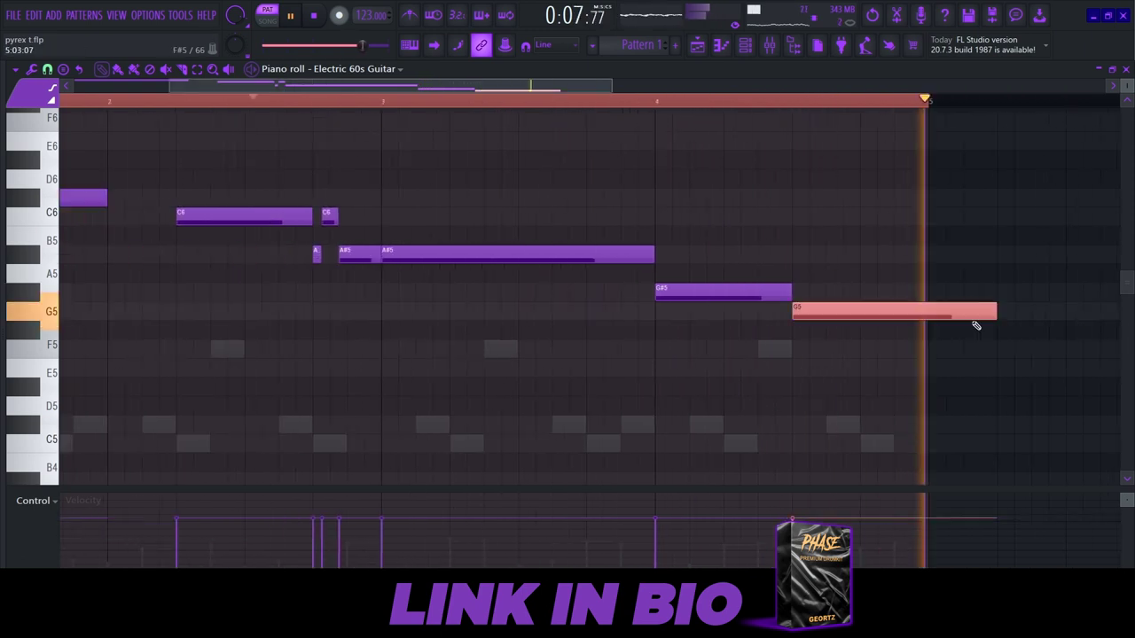
{"action": "scroll", "coordinate": [756, 196], "scroll_direction": "down", "scroll_amount": 3}
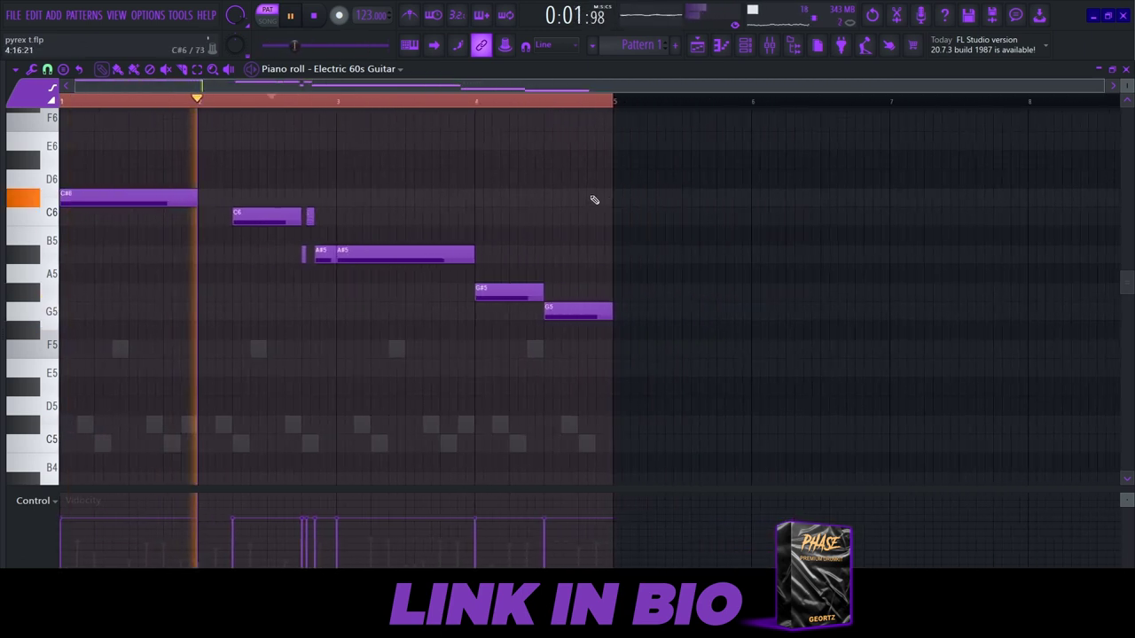
- Duplicate the whole four-bar guitar melody into bars 5 to 8
{"action": "scroll", "coordinate": [597, 180], "scroll_direction": "up", "scroll_amount": 1}
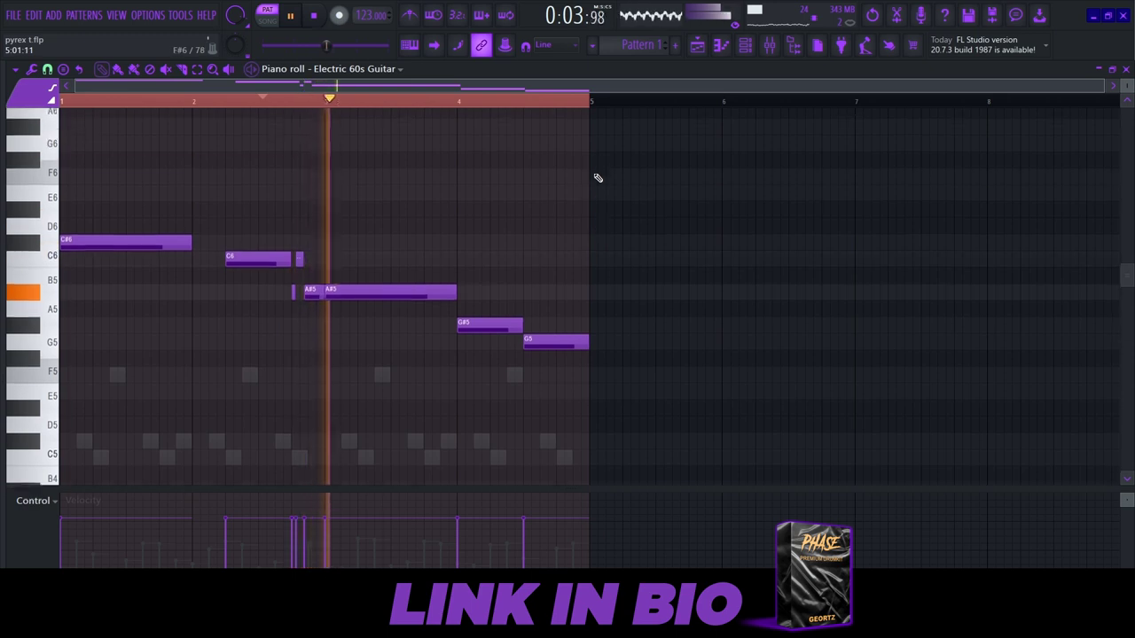
{"action": "left_click_drag", "start_coordinate": [618, 175], "coordinate": [62, 376]}
{"action": "mouse_move", "coordinate": [101, 248]}
{"action": "left_mouse_down"}
{"action": "mouse_move", "coordinate": [849, 222]}
{"action": "mouse_move", "coordinate": [629, 233]}
{"action": "left_mouse_up"}
{"action": "key", "text": "ctrl+a"}
{"action": "key", "text": "ctrl+d"}
{"action": "scroll", "coordinate": [656, 203], "scroll_direction": "down", "scroll_amount": 1}
- Try all guitar notes one octave lower during playback and transpose them back up an octave
{"action": "key", "text": "ctrl+a"}
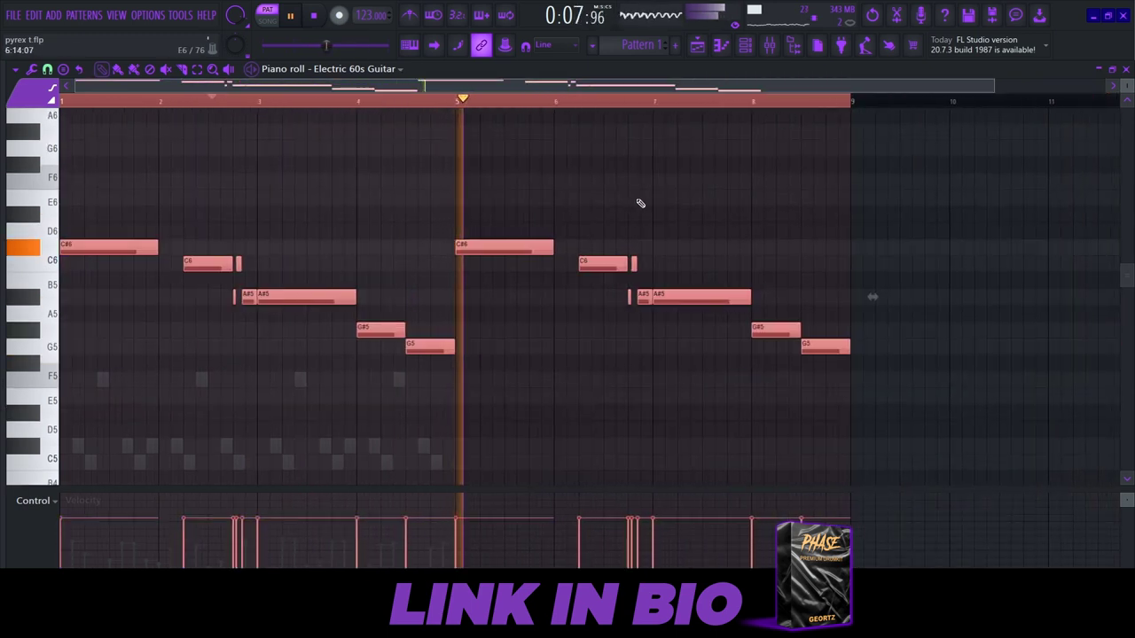
{"action": "key", "text": "ctrl+Down"}
{"action": "key", "text": "space"}
{"action": "key", "text": "space"}
{"action": "key", "text": "space"}
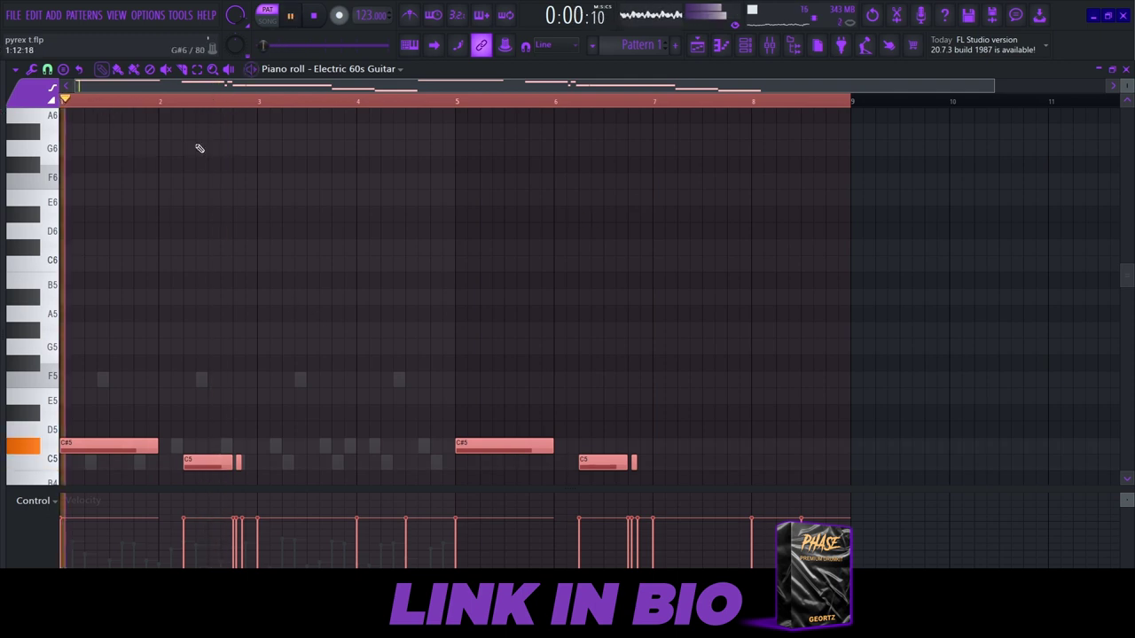
{"action": "scroll", "coordinate": [393, 284], "scroll_direction": "down", "scroll_amount": 5}
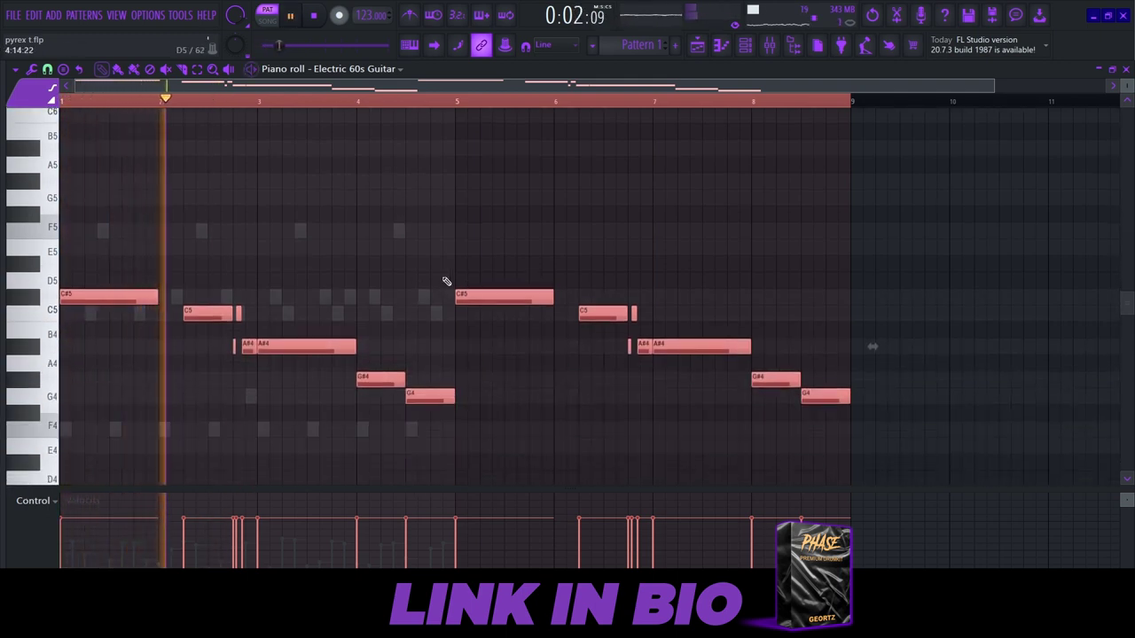
{"action": "key", "text": "ctrl+Up"}
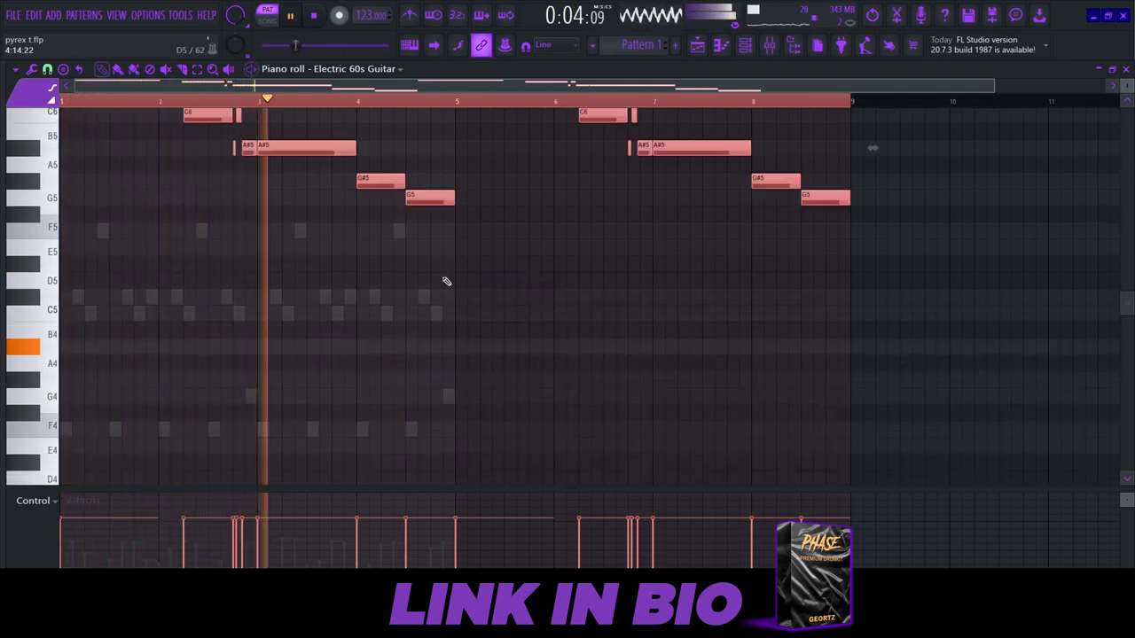
{"action": "scroll", "coordinate": [447, 281], "scroll_direction": "up", "scroll_amount": 3}
{"action": "key", "text": "space"}
{"action": "key", "text": "space"}
{"action": "left_click", "coordinate": [603, 162], "text": "ctrl"}
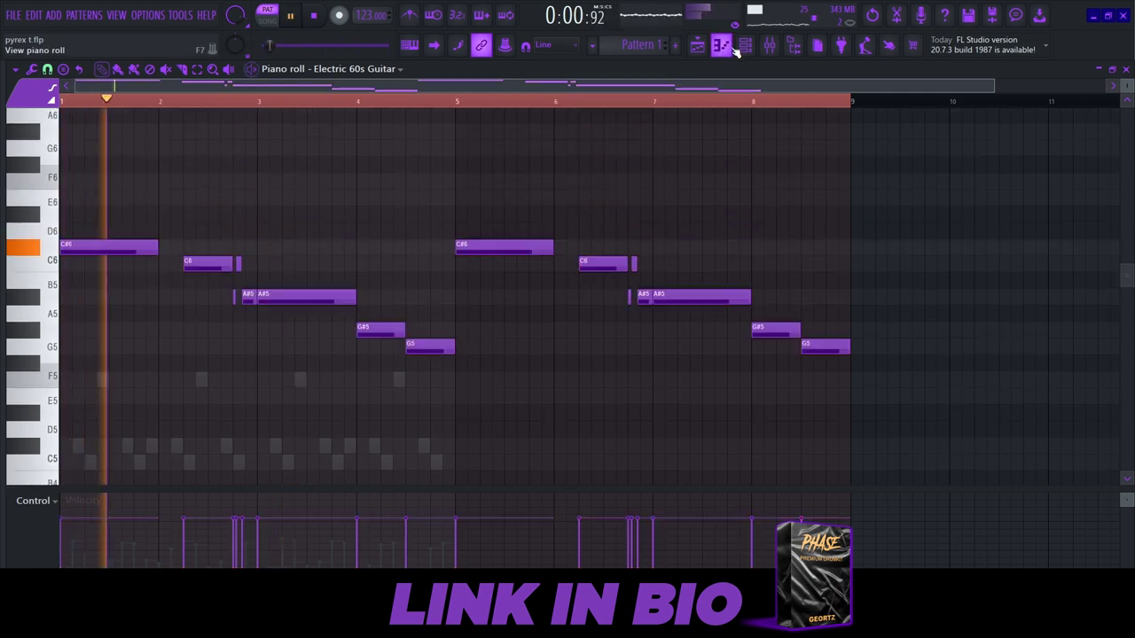
- Open the Xpand!2 piano roll and duplicate its four-bar melody into bars 5 to 8
{"action": "left_click", "coordinate": [745, 45]}
{"action": "left_click", "coordinate": [537, 223]}
{"action": "scroll", "coordinate": [434, 359], "scroll_direction": "down", "scroll_amount": 3}
{"action": "key", "text": "ctrl+a"}
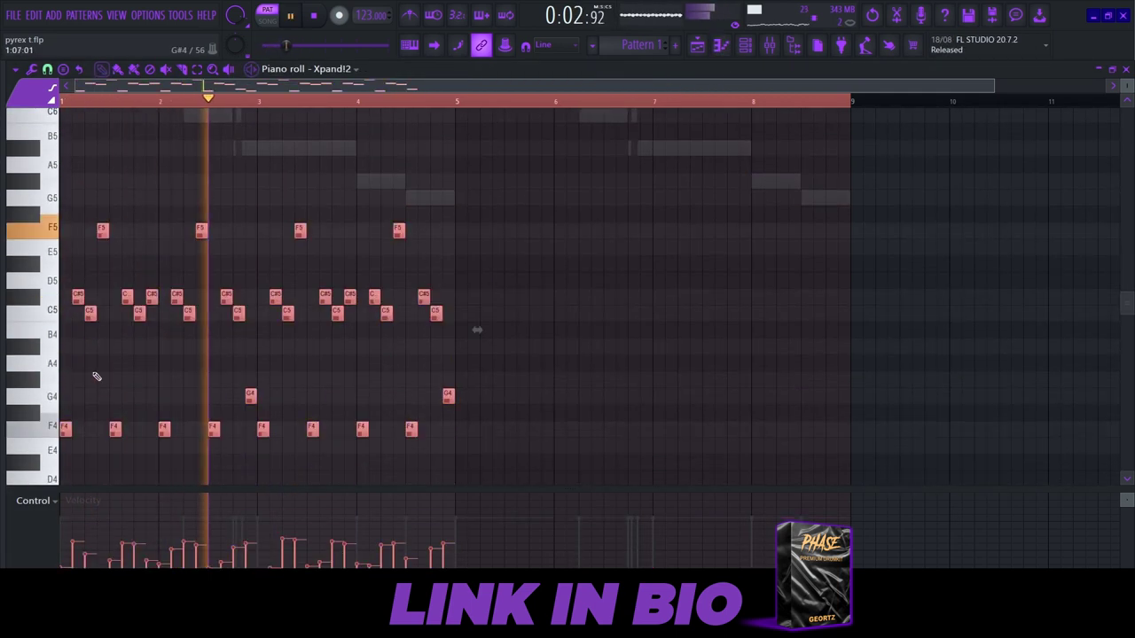
{"action": "key", "text": "ctrl+b"}
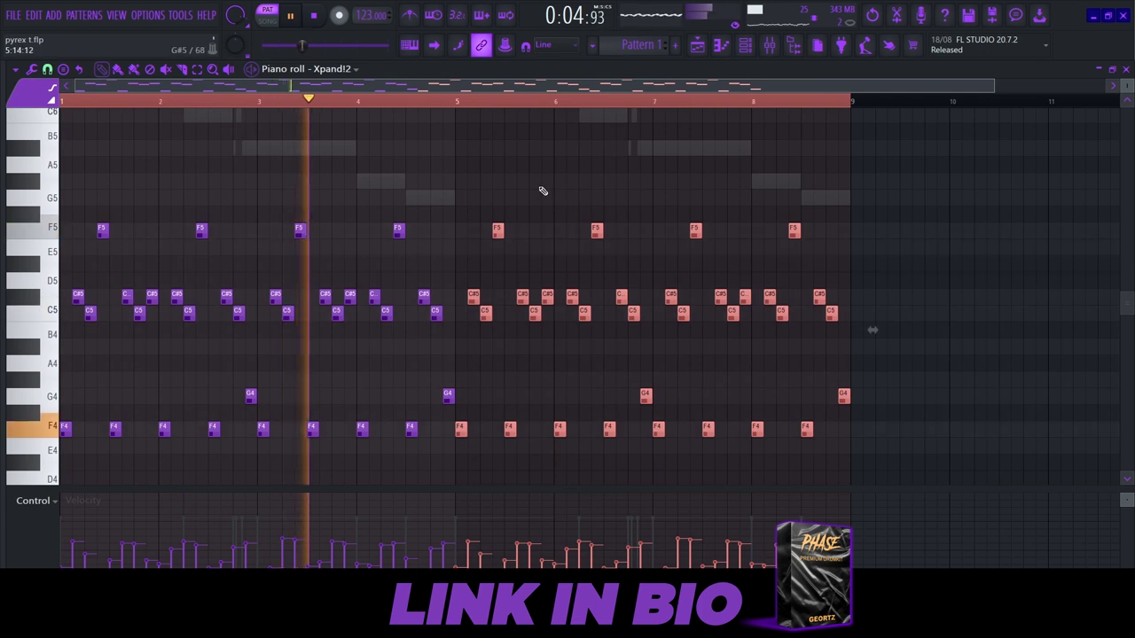
{"action": "key", "text": "ctrl+d"}
- Open the Electric 60s Guitar piano roll and try a one-step E6 note just before the first C6 in bar 6
{"action": "left_click", "coordinate": [747, 45]}
{"action": "left_click", "coordinate": [530, 238]}
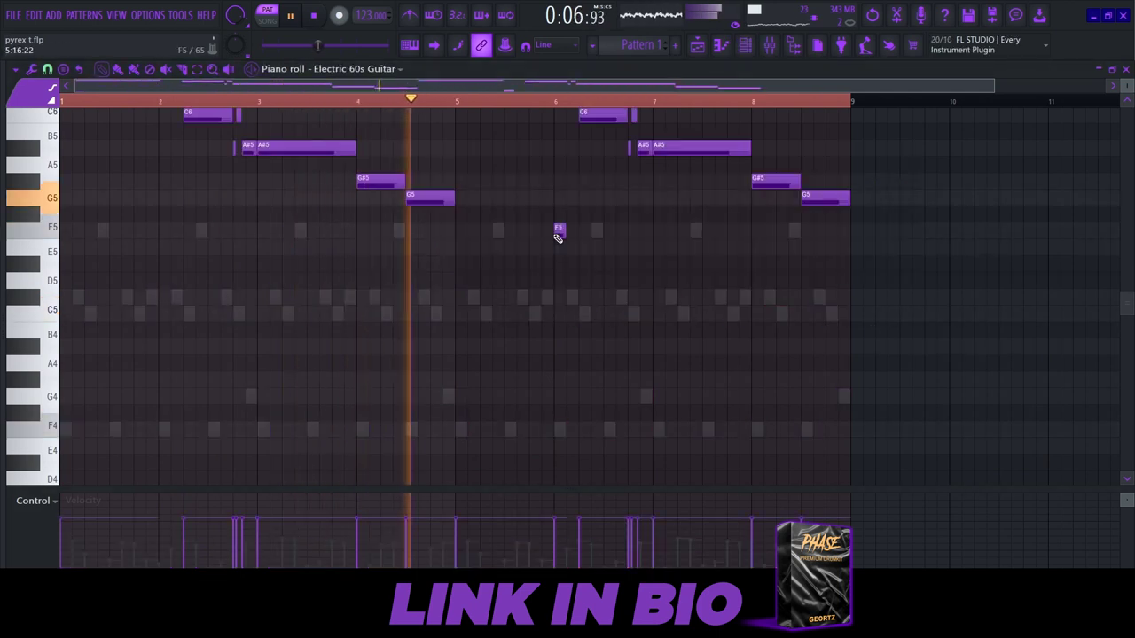
{"action": "scroll", "coordinate": [552, 245], "scroll_direction": "up", "scroll_amount": 5}
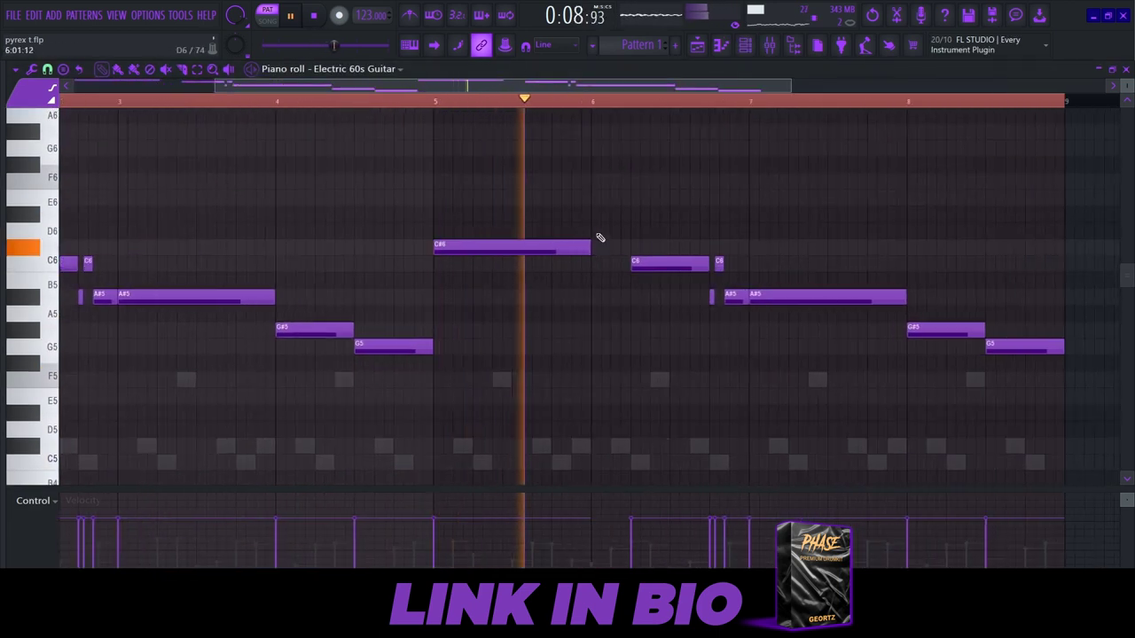
{"action": "left_click", "coordinate": [624, 196]}
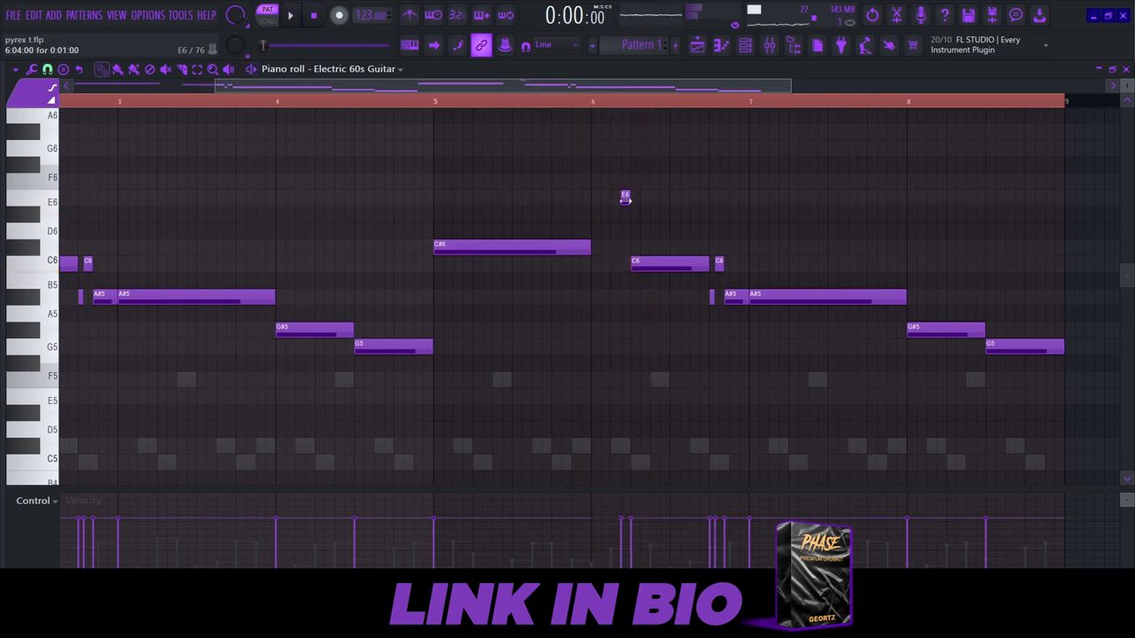
{"action": "scroll", "coordinate": [621, 265], "scroll_direction": "up", "scroll_amount": 2}
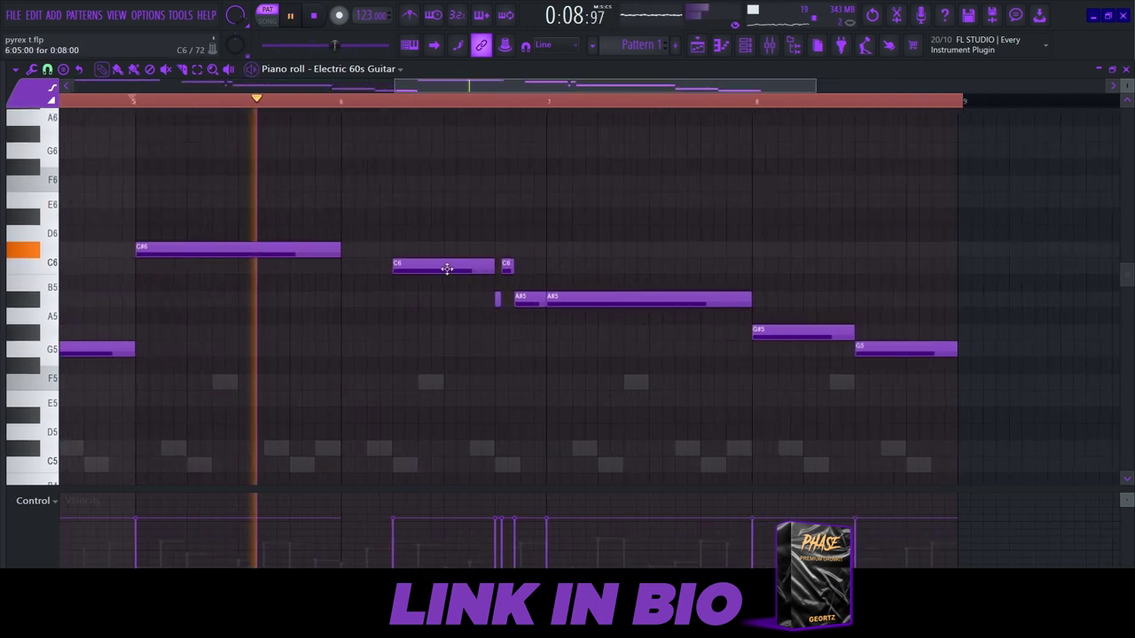
- Vary the guitar melody's repeat by raising the long bar 7 note to C6 and making bar 8 play G5, then G#5
{"action": "scroll", "coordinate": [435, 265], "scroll_direction": "down", "scroll_amount": 3}
{"action": "key", "text": "space"}
{"action": "left_click", "coordinate": [405, 182]}
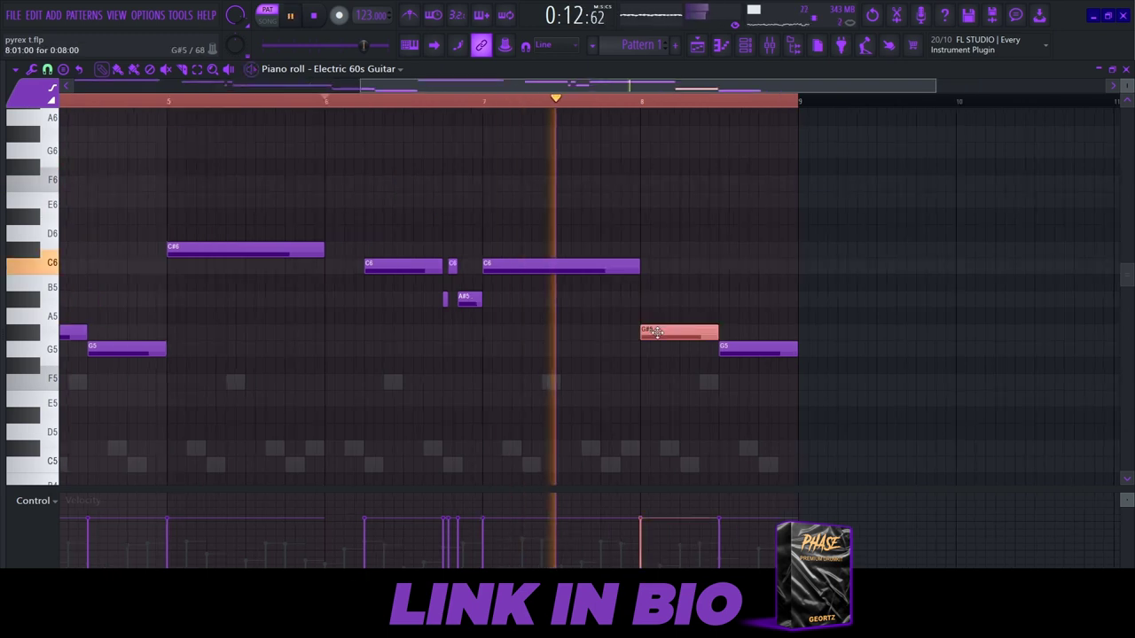
{"action": "left_click_drag", "start_coordinate": [755, 347], "coordinate": [750, 327]}
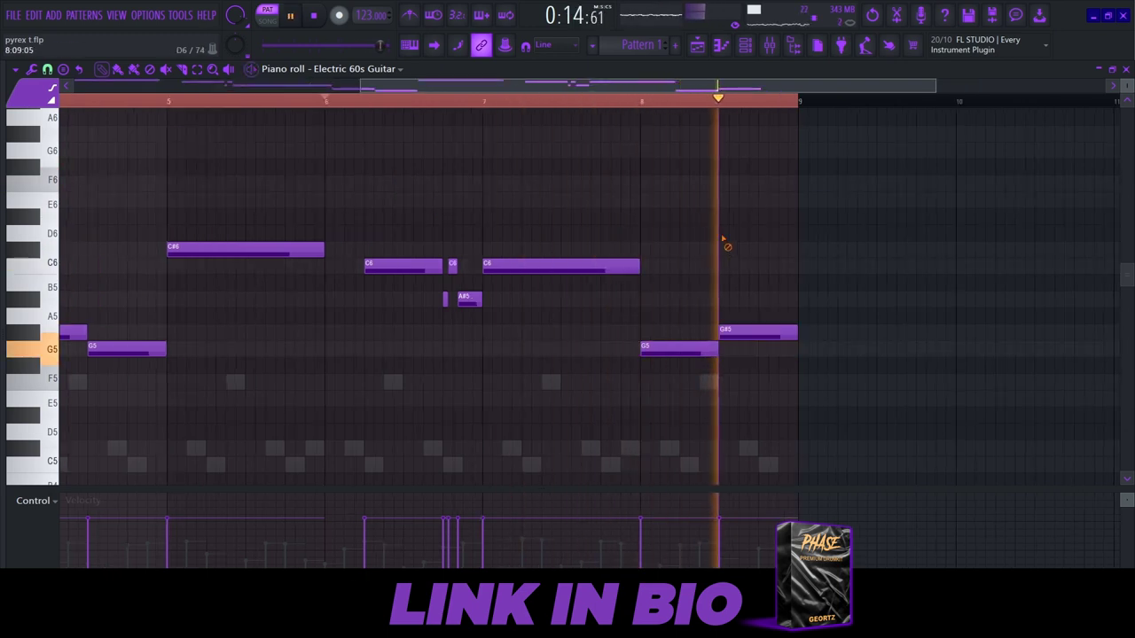
{"action": "scroll", "coordinate": [612, 180], "scroll_direction": "down", "scroll_amount": 4}
{"action": "scroll", "coordinate": [593, 163], "scroll_direction": "down", "scroll_amount": 1}
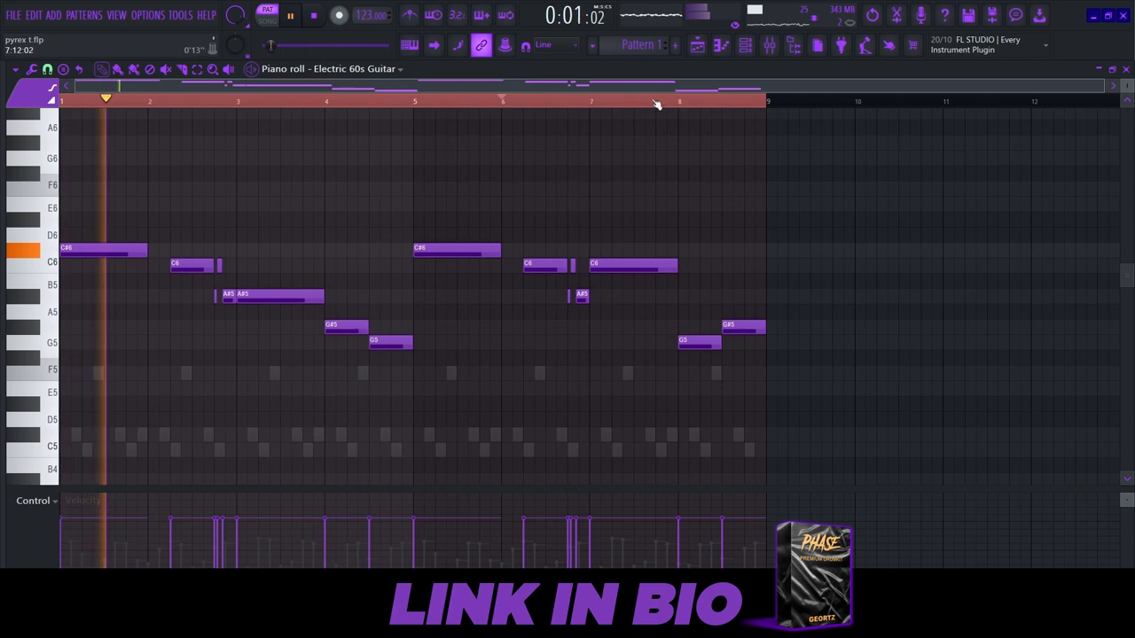
- Route the Electric 60s Guitar to mixer track 2 and load Fruity Parametric EQ in slot 3
{"action": "left_click", "coordinate": [744, 44]}
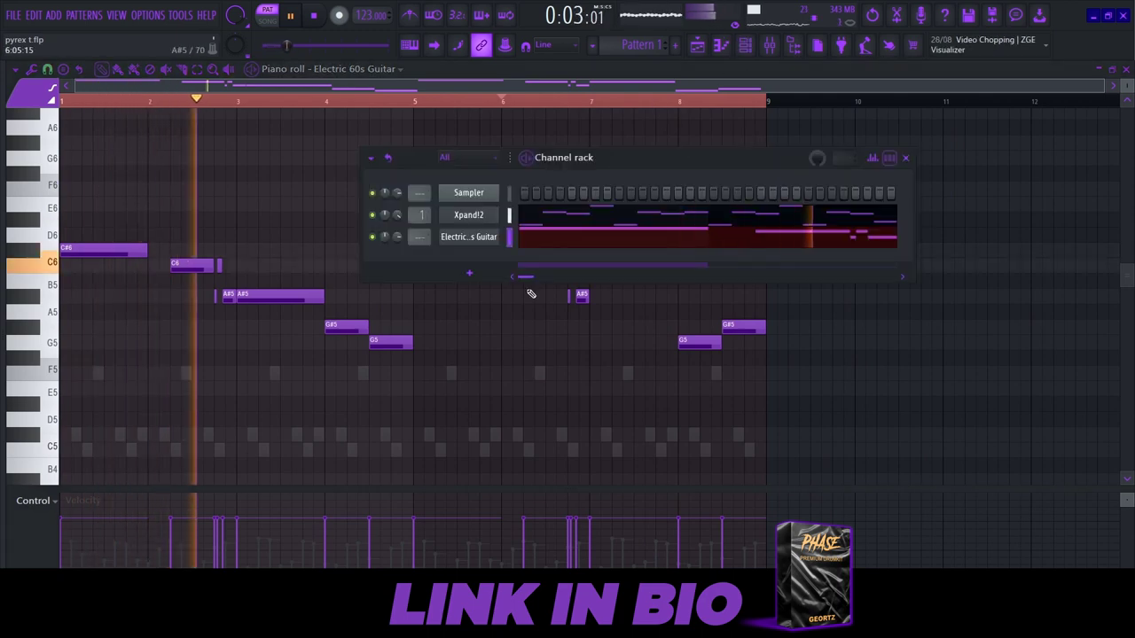
{"action": "key", "text": "ctrl+l"}
{"action": "key", "text": "space"}
{"action": "left_click", "coordinate": [999, 160]}
{"action": "mouse_move", "coordinate": [966, 174]}
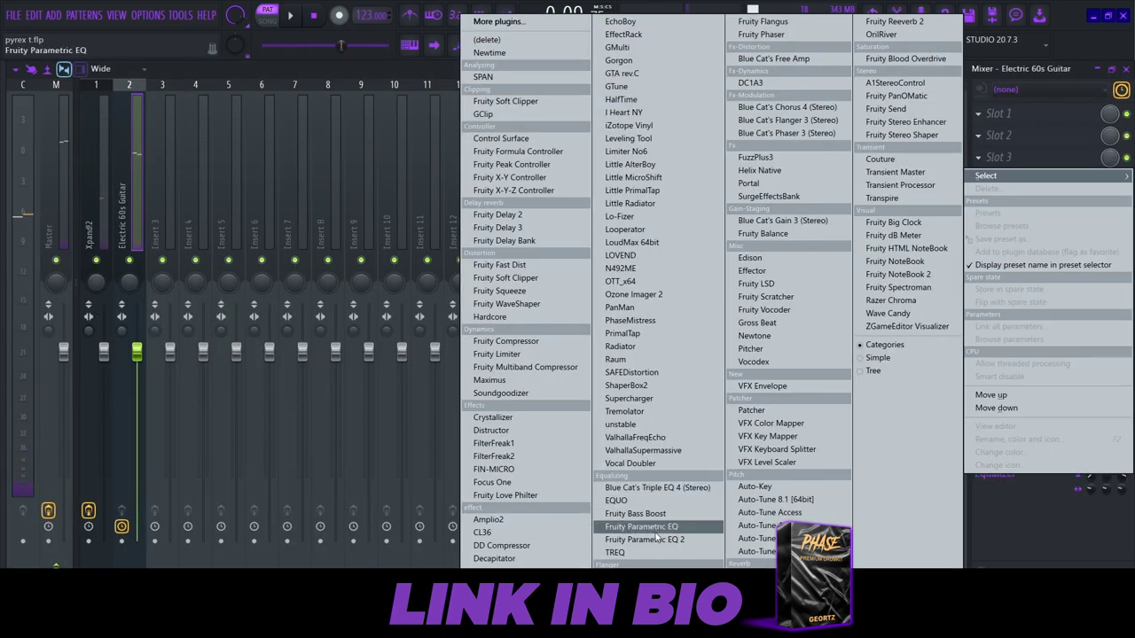
{"action": "left_click", "coordinate": [655, 527]}
{"action": "left_click_drag", "start_coordinate": [84, 123], "coordinate": [468, 111]}
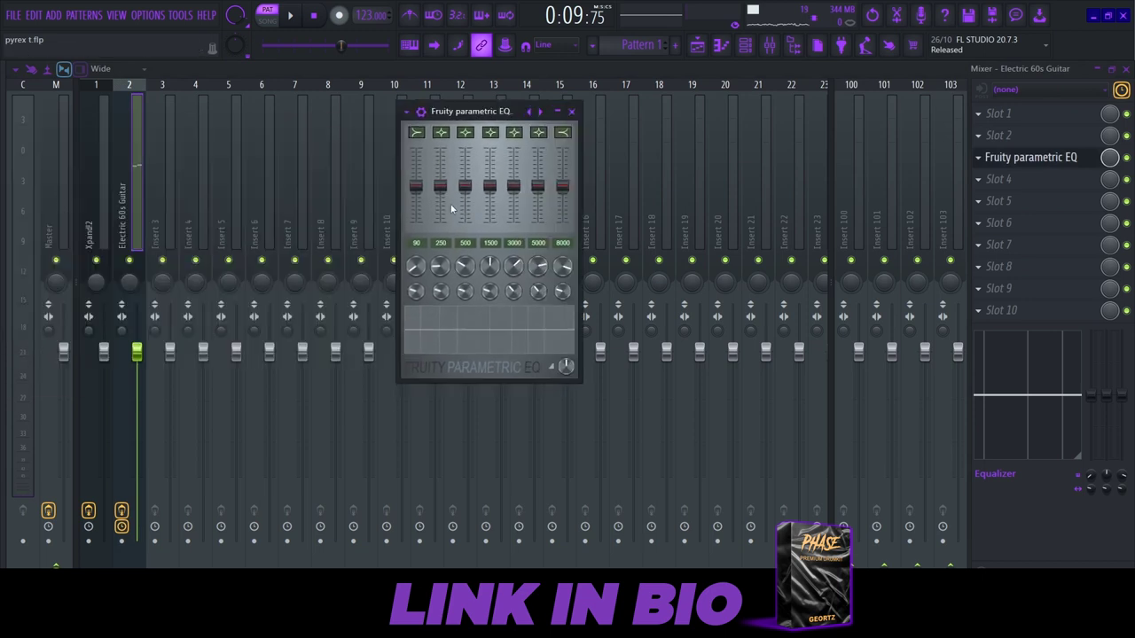
- Cut the guitar's low end by pulling down EQ band 1 at 181 Hz, checking it during playback
{"action": "left_click_drag", "start_coordinate": [416, 266], "coordinate": [416, 255]}
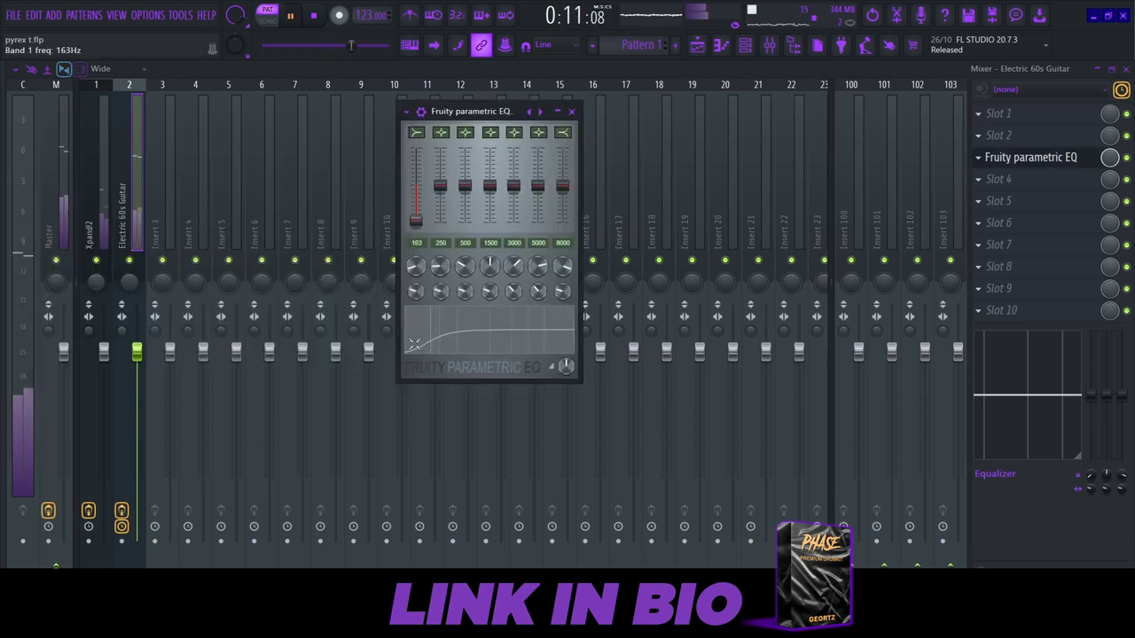
{"action": "left_click", "coordinate": [313, 16]}
{"action": "key", "text": "space"}
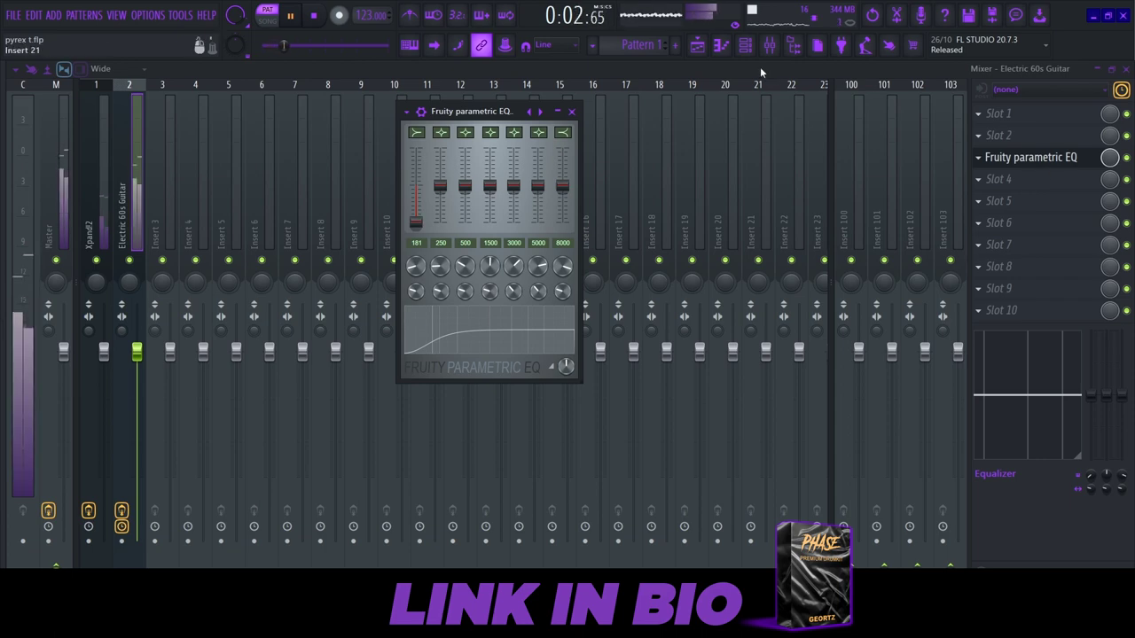
{"action": "key", "text": "space"}
{"action": "key", "text": "Escape"}
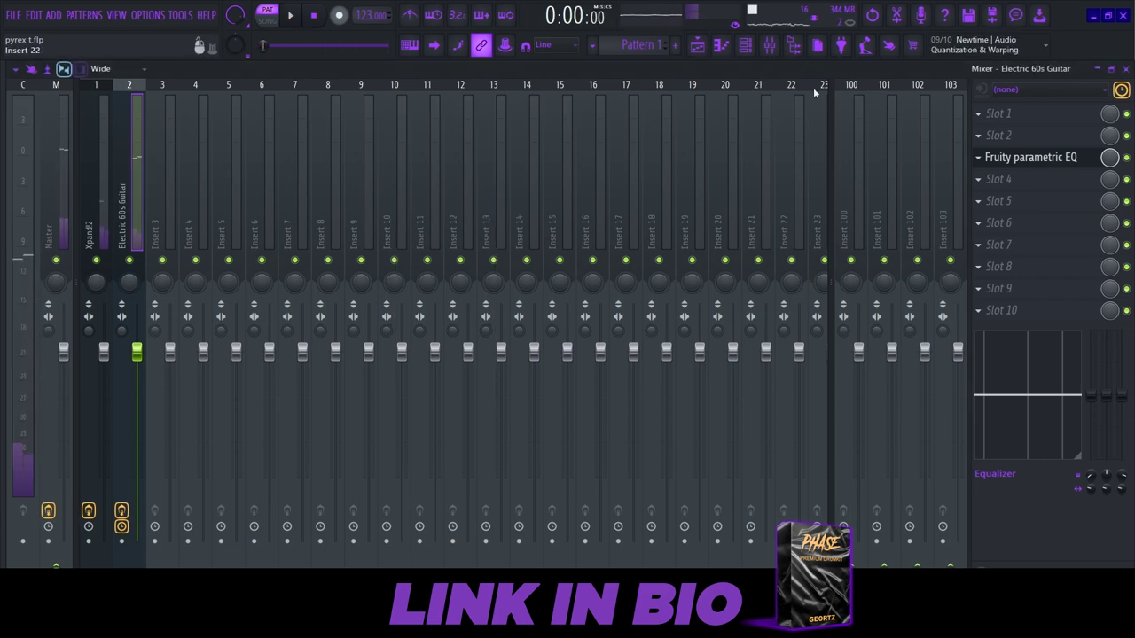
- Load Blue Cat's Chorus 4 (Stereo) in slot 4 of the guitar's mixer track and start playback
{"action": "left_click", "coordinate": [1014, 184]}
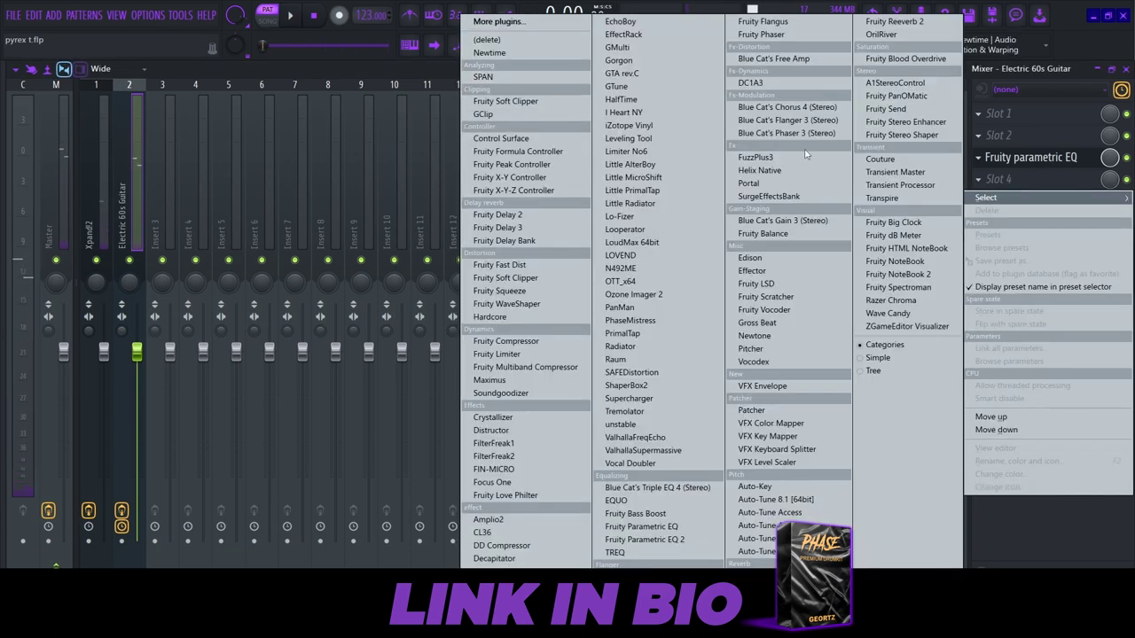
{"action": "left_click", "coordinate": [762, 107]}
{"action": "left_click_drag", "start_coordinate": [240, 143], "coordinate": [418, 186]}
{"action": "key", "text": "space"}
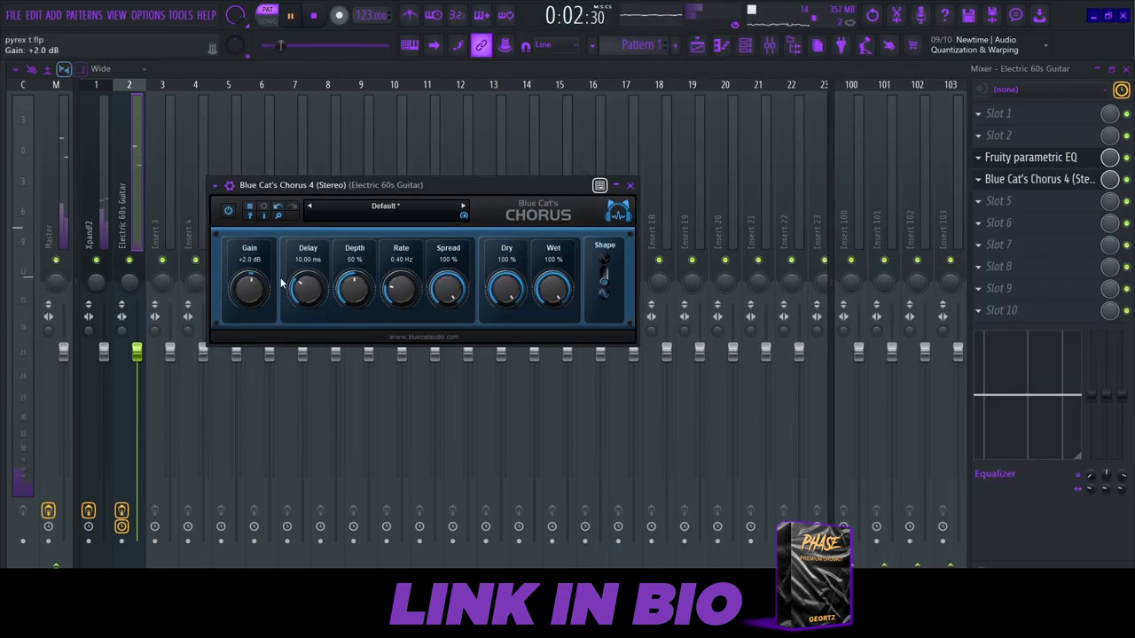
- Set the chorus Wet level to 32 % and its Gain to 0 dB
{"action": "left_click_drag", "start_coordinate": [548, 341], "coordinate": [548, 346]}
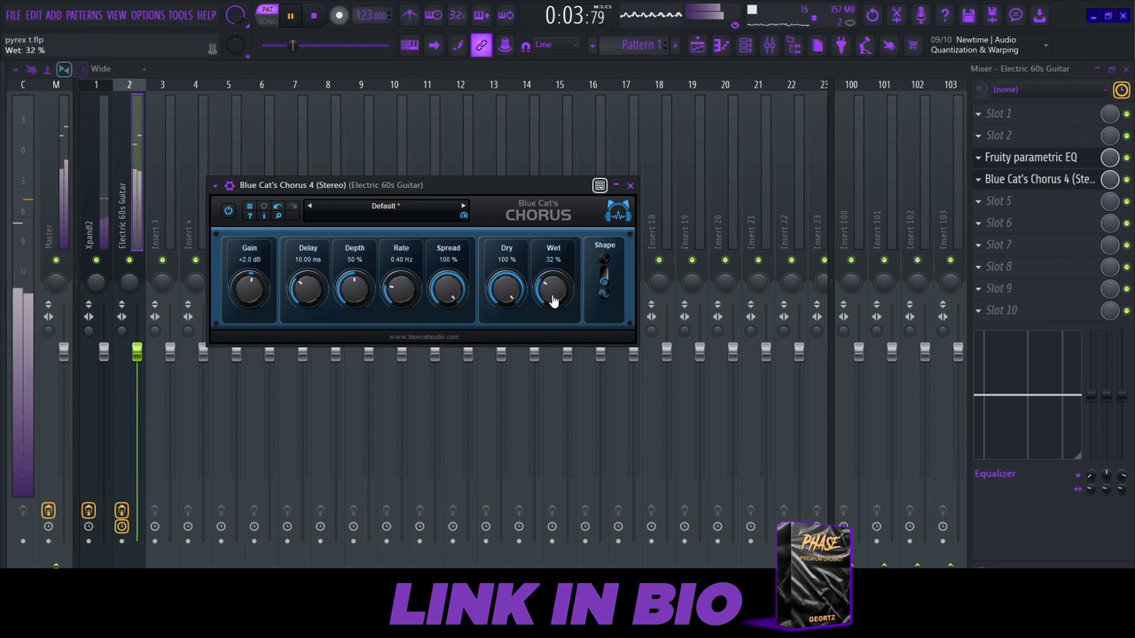
{"action": "double_click", "coordinate": [248, 285]}
{"action": "type", "text": "0"}
{"action": "key", "text": "Return"}
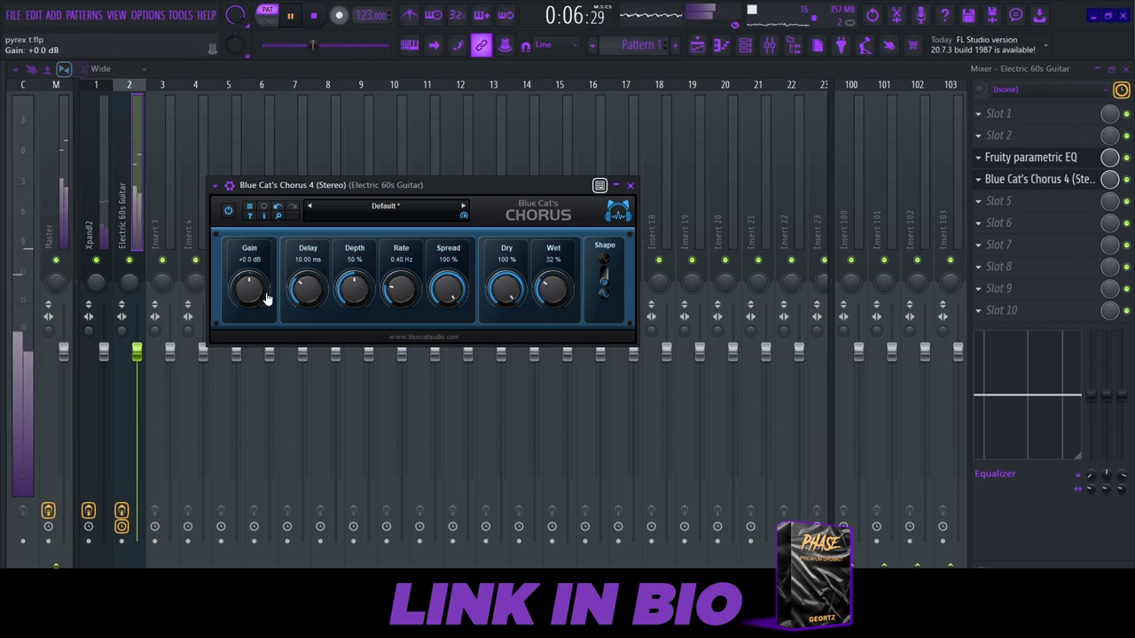
{"action": "left_click", "coordinate": [141, 145]}
{"action": "key", "text": "space"}
- Load ValhallaSupermassive in slot 5 of the guitar's mixer track with the small reverb preset Reverb2000
{"action": "left_click", "coordinate": [1021, 201]}
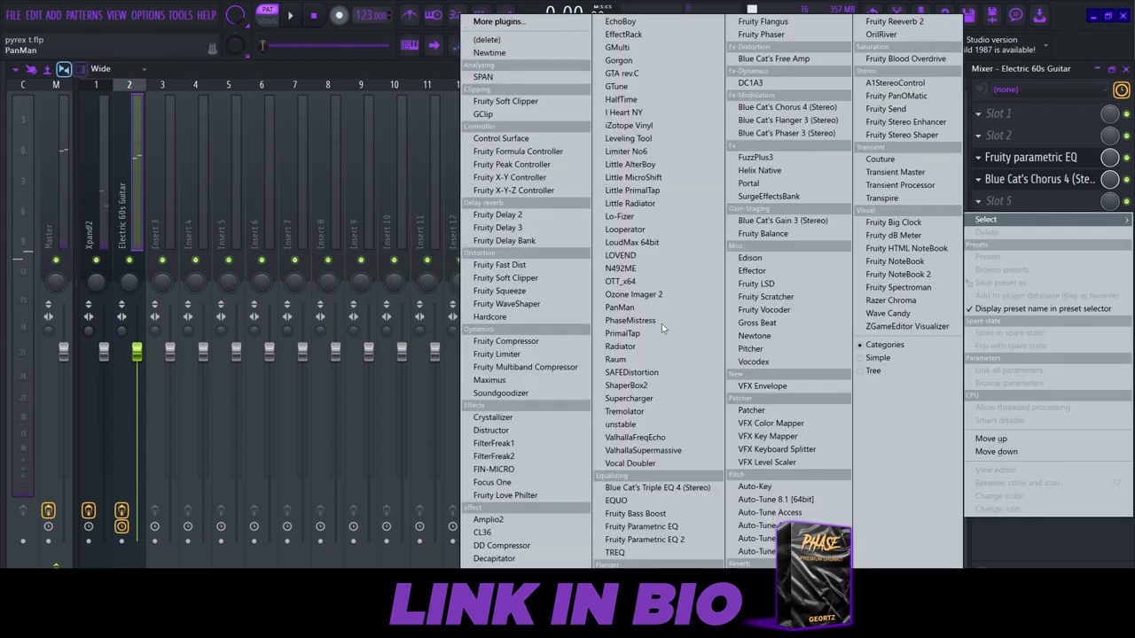
{"action": "left_click", "coordinate": [657, 451]}
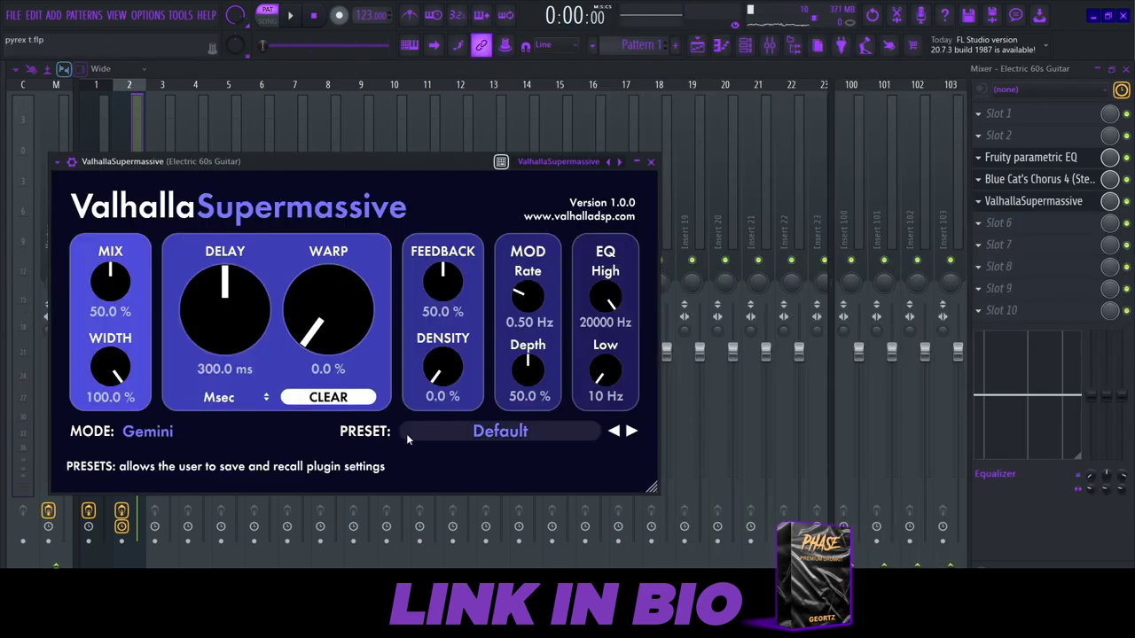
{"action": "left_click", "coordinate": [501, 431]}
{"action": "mouse_move", "coordinate": [511, 371]}
{"action": "mouse_move", "coordinate": [619, 315]}
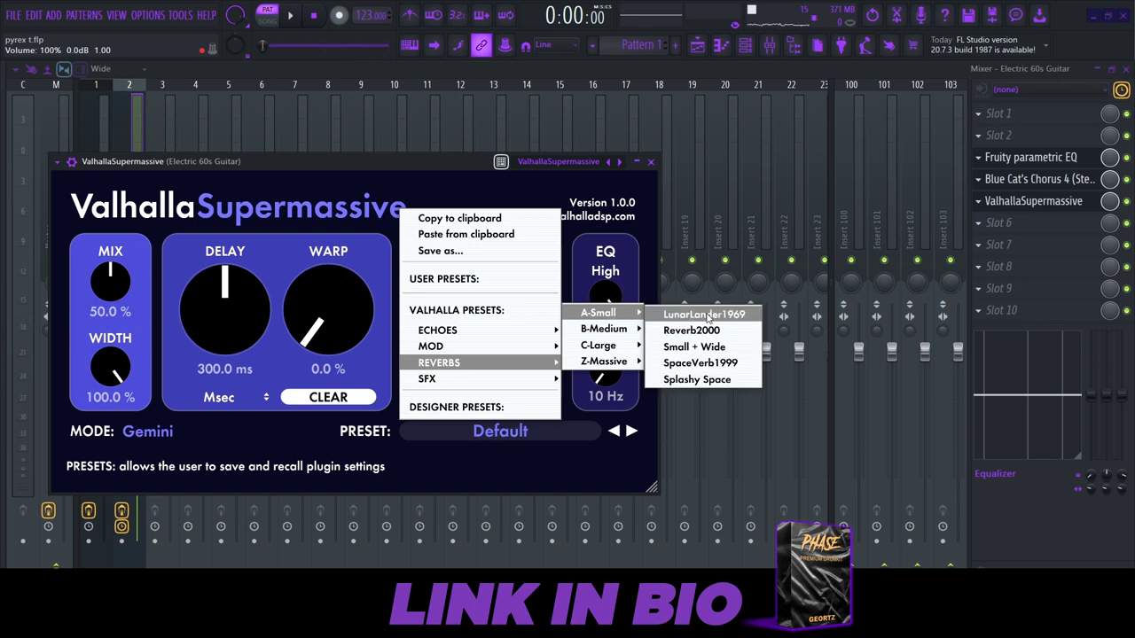
{"action": "left_click", "coordinate": [700, 330]}
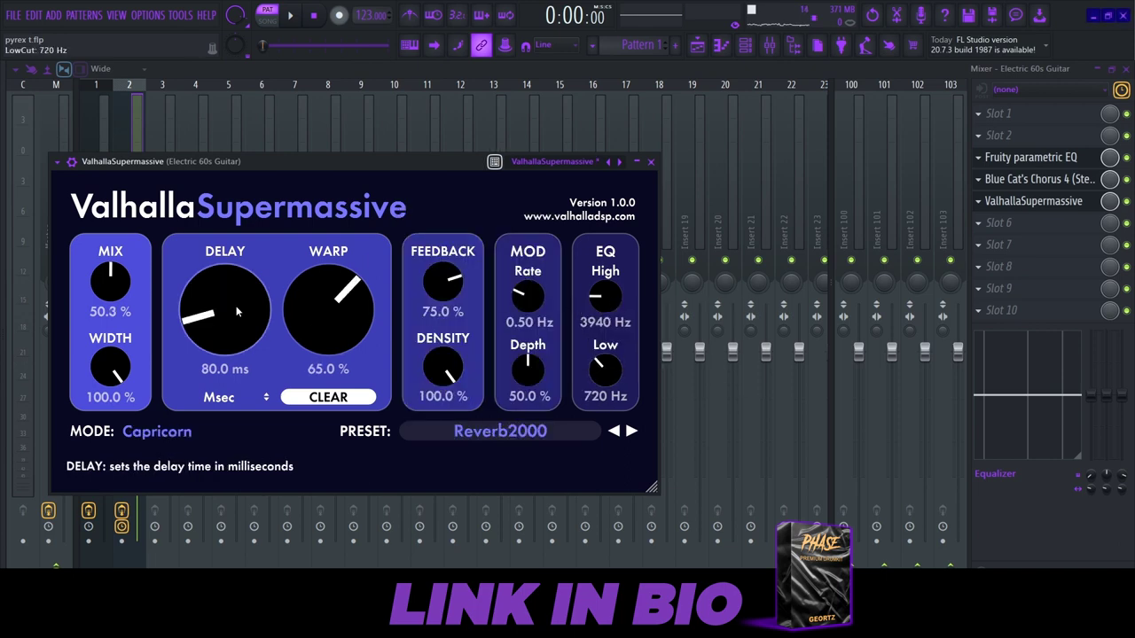
- Lower the ValhallaSupermassive Mix to 36.7 % during playback and close the plugin
{"action": "key", "text": "space"}
{"action": "mouse_move", "coordinate": [110, 282]}
{"action": "left_mouse_down"}
{"action": "mouse_move", "coordinate": [113, 303]}
{"action": "mouse_move", "coordinate": [98, 294]}
{"action": "mouse_move", "coordinate": [104, 279]}
{"action": "left_mouse_up"}
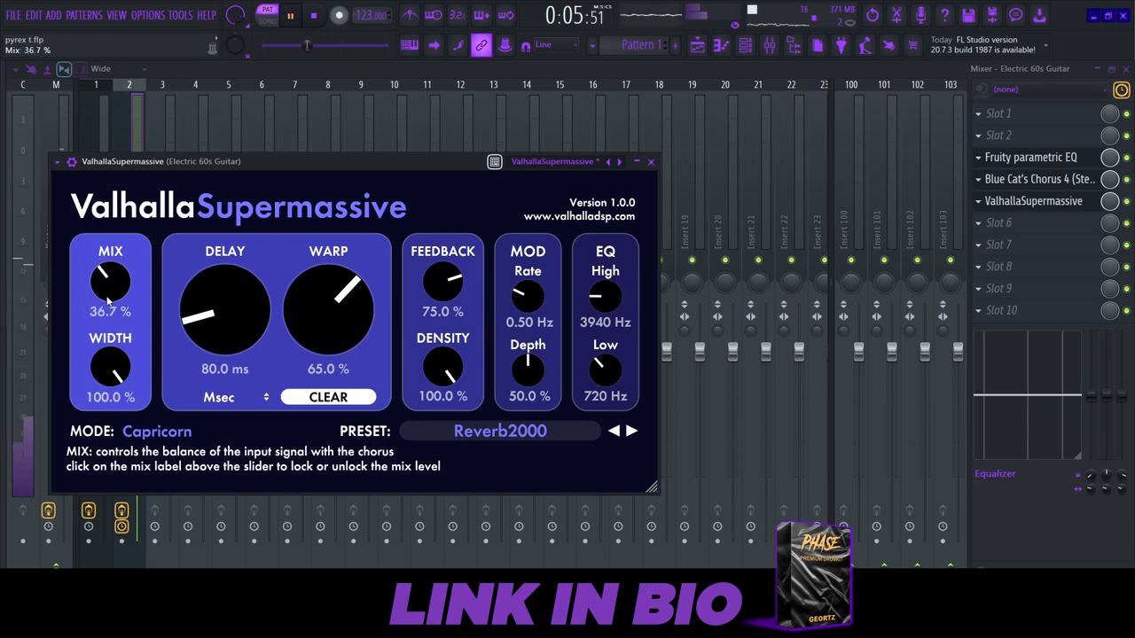
{"action": "left_click", "coordinate": [99, 126]}
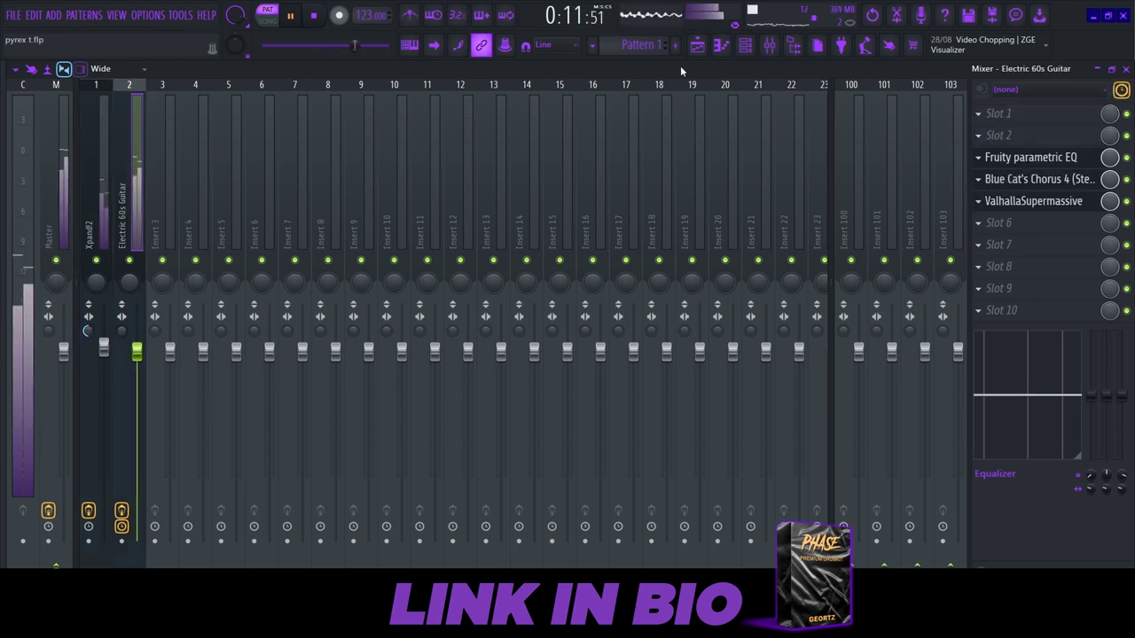
- Start the Dynamic Guitars part with a half-bar F5 note from 1:05 at raised velocity and play it back
{"action": "left_click", "coordinate": [729, 47]}
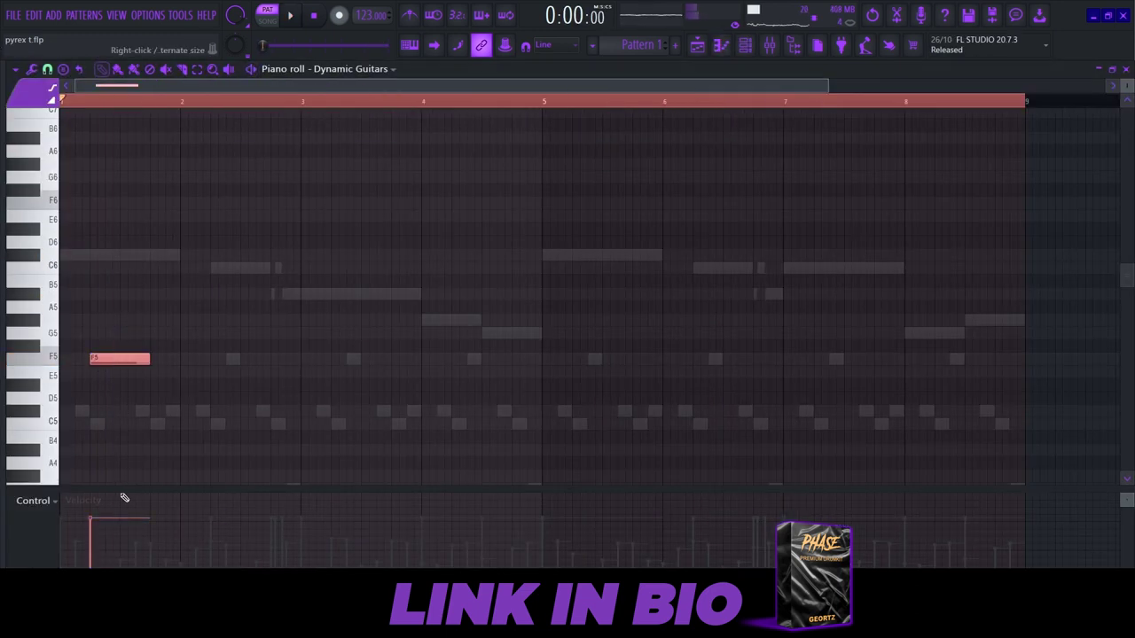
{"action": "key", "text": "space"}
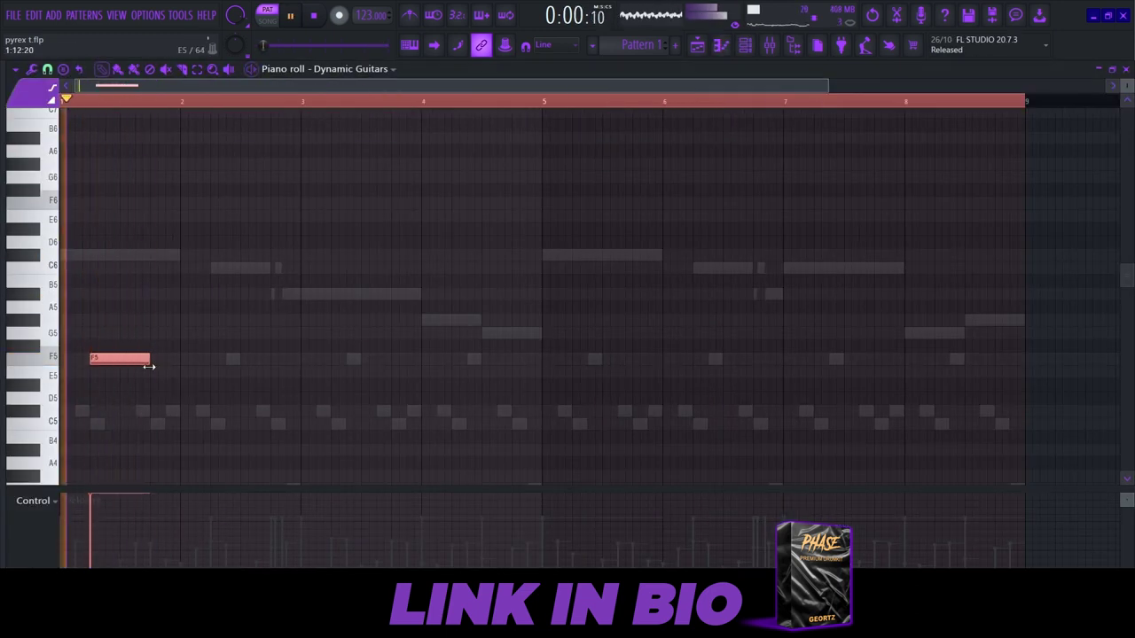
{"action": "scroll", "coordinate": [155, 390], "scroll_direction": "down", "scroll_amount": 2}
{"action": "key", "text": "space"}
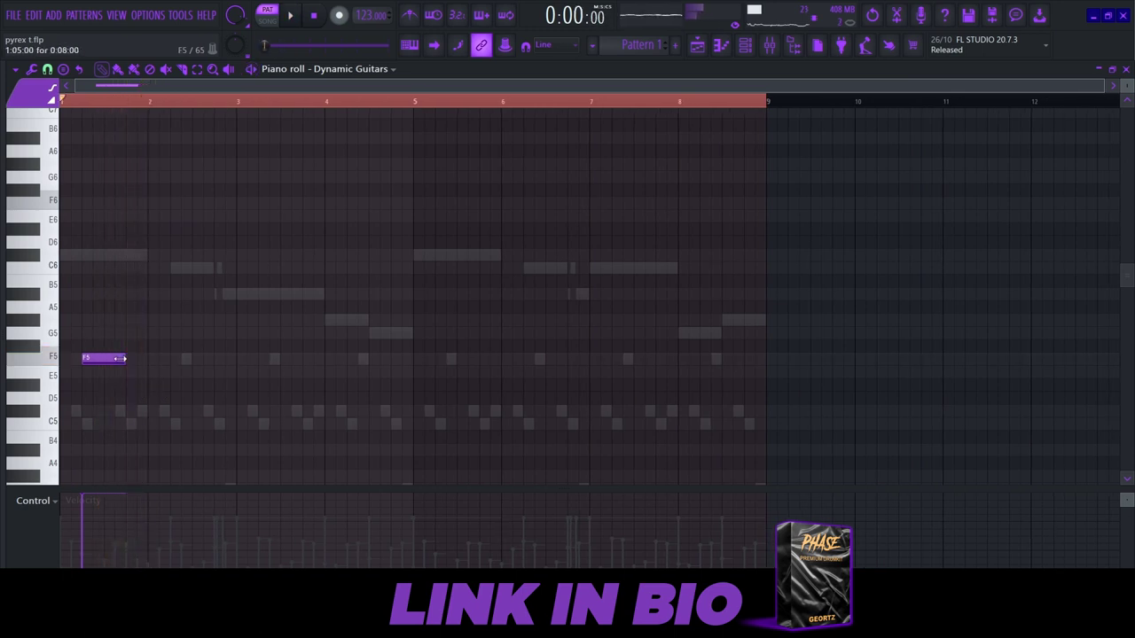
{"action": "key", "text": "space"}
{"action": "scroll", "coordinate": [172, 418], "scroll_direction": "up", "scroll_amount": 2}
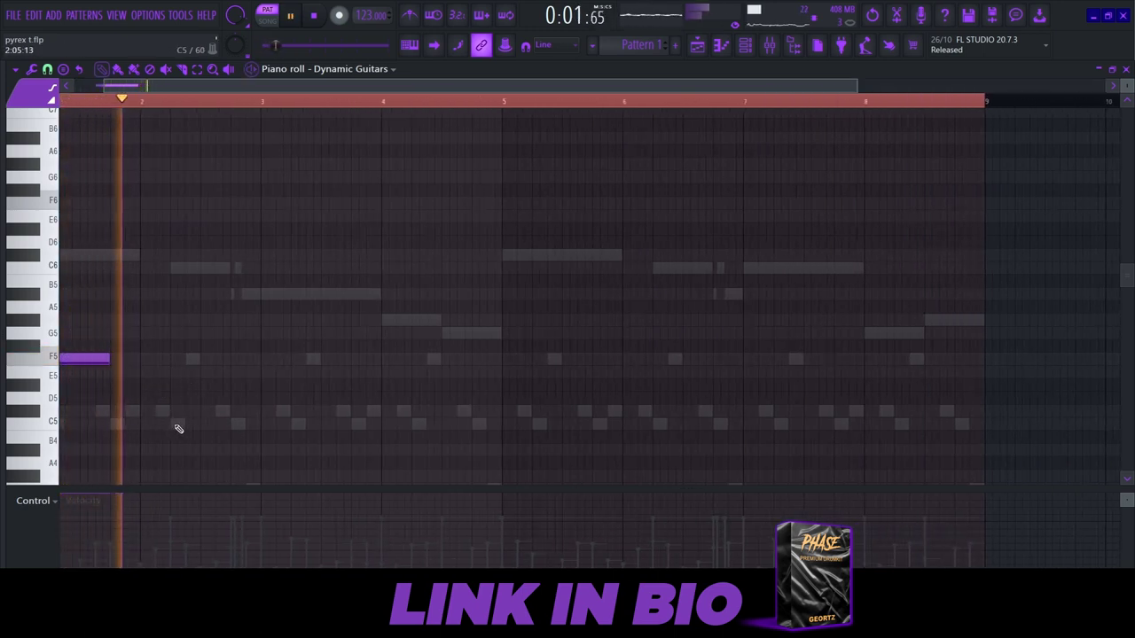
- Add short two-step C5 and F5 notes at 2:05 and 2:07 in the Dynamic Guitars part
{"action": "left_click", "coordinate": [178, 429]}
{"action": "key", "text": "space"}
{"action": "left_click_drag", "start_coordinate": [230, 423], "coordinate": [184, 430]}
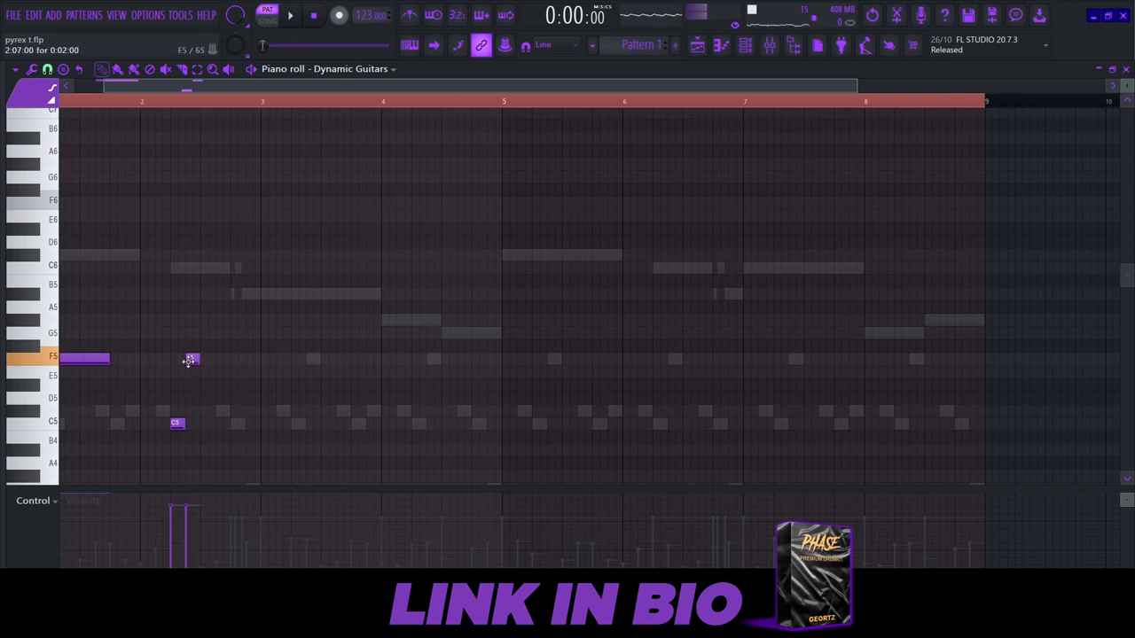
{"action": "scroll", "coordinate": [196, 390], "scroll_direction": "up", "scroll_amount": 2}
- Try a half-bar C#5 note from 2:09 in the Dynamic Guitars phrase during playback and delete it
{"action": "left_click", "coordinate": [216, 411]}
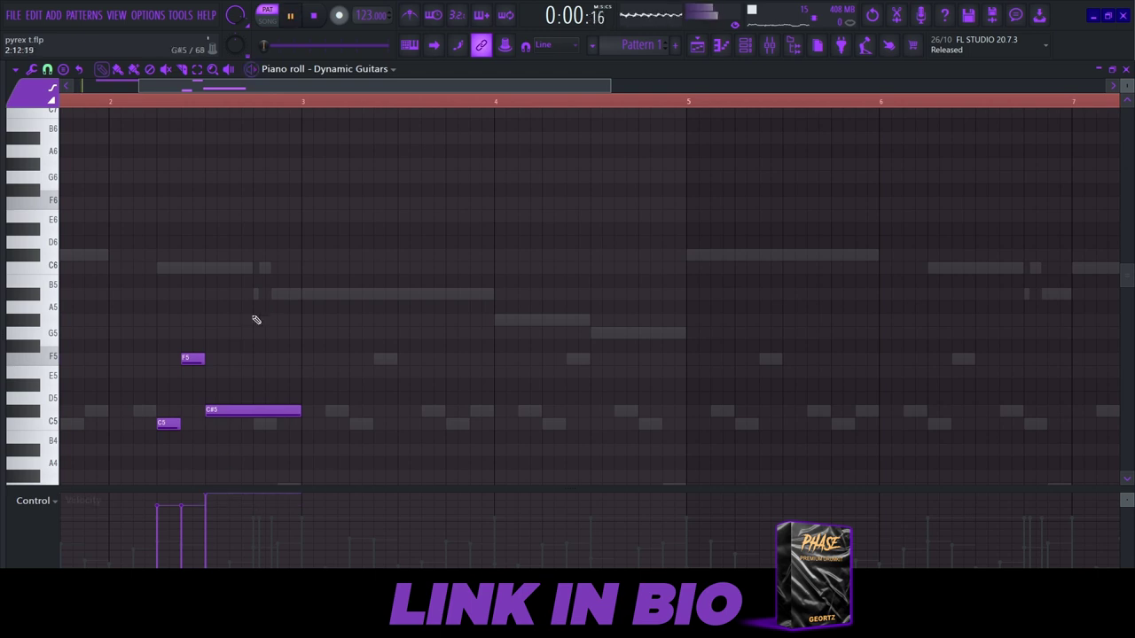
{"action": "left_click_drag", "start_coordinate": [297, 320], "coordinate": [408, 268]}
{"action": "scroll", "coordinate": [408, 267], "scroll_direction": "down", "scroll_amount": 1}
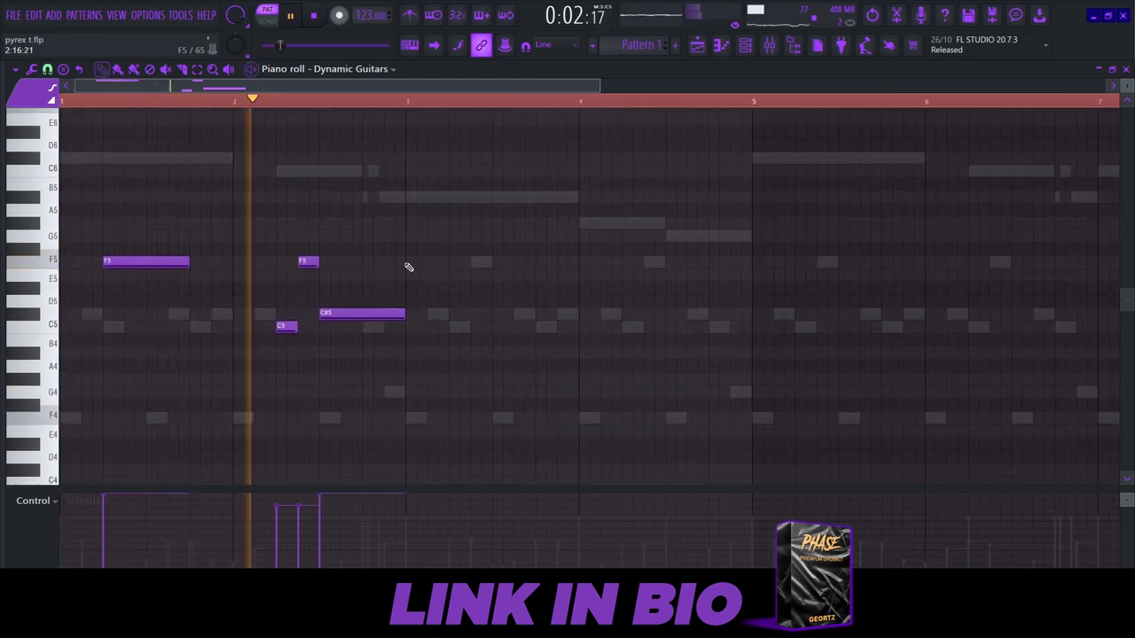
{"action": "scroll", "coordinate": [409, 268], "scroll_direction": "down", "scroll_amount": 1}
{"action": "scroll", "coordinate": [393, 261], "scroll_direction": "down", "scroll_amount": 2}
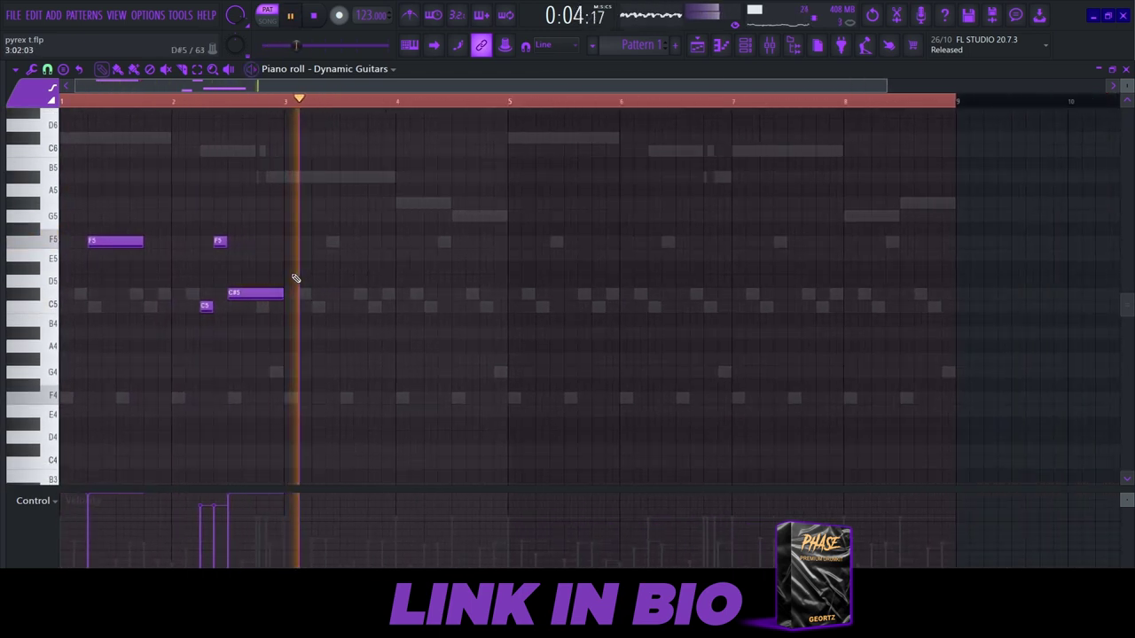
{"action": "scroll", "coordinate": [296, 278], "scroll_direction": "down", "scroll_amount": 1}
{"action": "key", "text": "space"}
{"action": "key", "text": "space"}
{"action": "right_click", "coordinate": [227, 293]}
- Move the F5 note in bar 2 of the Dynamic Guitars part to 2:09 and play the phrase
{"action": "scroll", "coordinate": [197, 297], "scroll_direction": "up", "scroll_amount": 5}
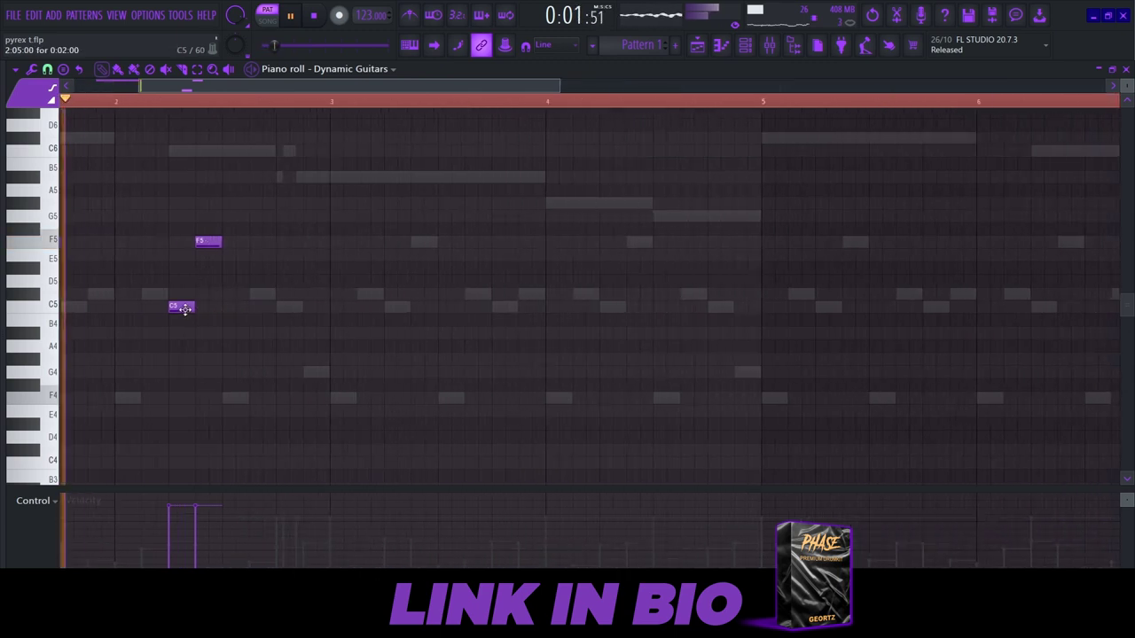
{"action": "left_click_drag", "start_coordinate": [208, 241], "coordinate": [236, 241]}
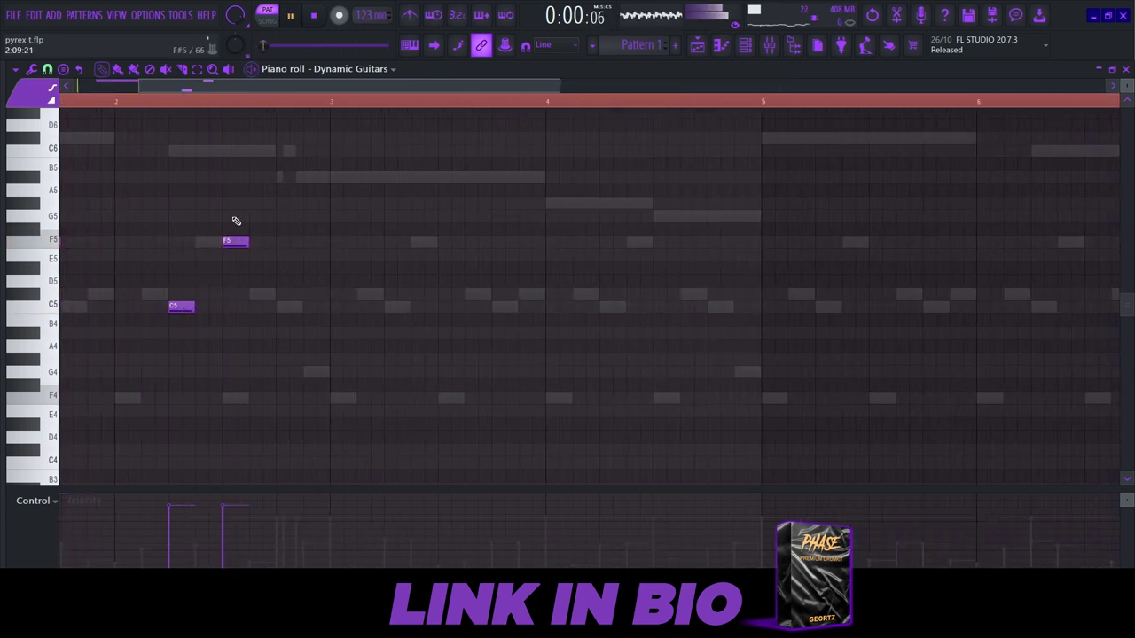
{"action": "left_click", "coordinate": [116, 105]}
{"action": "scroll", "coordinate": [278, 230], "scroll_direction": "down", "scroll_amount": 2}
{"action": "left_click_drag", "start_coordinate": [276, 294], "coordinate": [307, 317]}
{"action": "key", "text": "space"}
{"action": "key", "text": "space"}
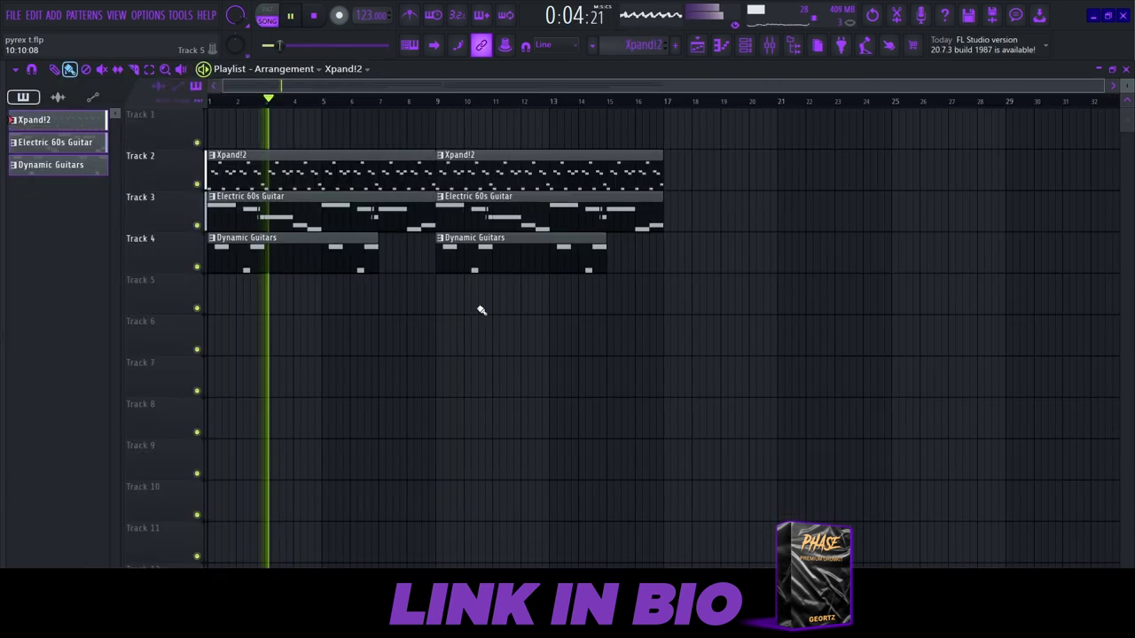
- Duplicate the 16-bar playlist arrangement of Xpand!2, Electric 60s Guitar and Dynamic Guitars into bars 17 to 32
{"action": "left_click_drag", "start_coordinate": [746, 136], "coordinate": [707, 291]}
{"action": "left_click", "coordinate": [682, 337], "text": "ctrl"}
{"action": "left_click", "coordinate": [663, 103]}
{"action": "scroll", "coordinate": [698, 187], "scroll_direction": "down", "scroll_amount": 2}
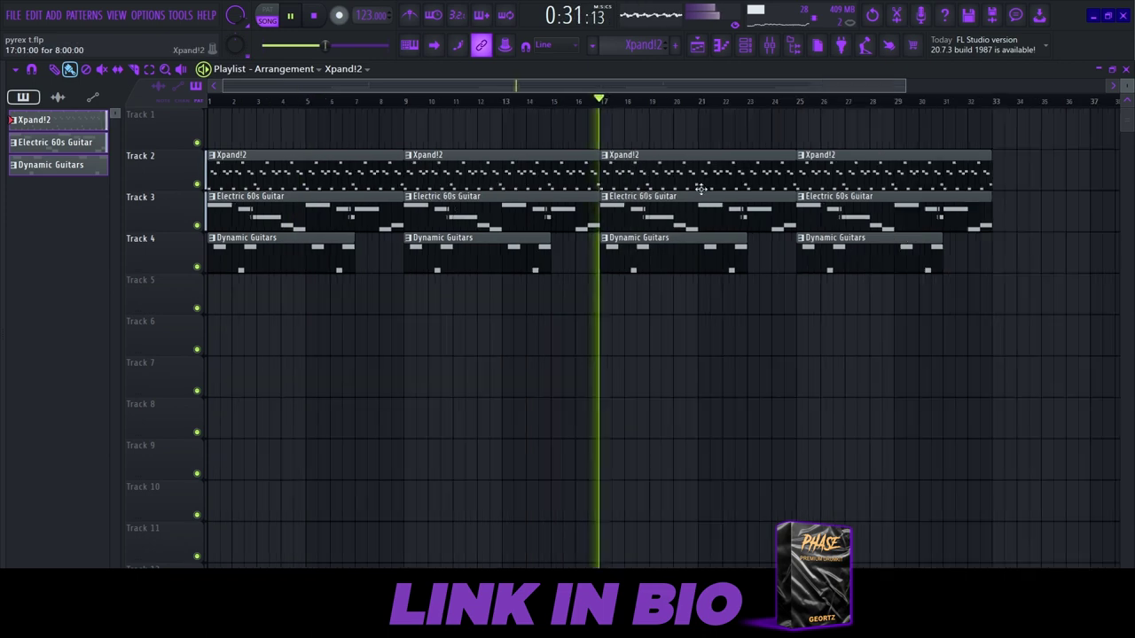
- Delete the two Electric 60s Guitar clips from bars 17 to 32 and play the arrangement from bar 16
{"action": "right_click", "coordinate": [612, 213]}
{"action": "right_click", "coordinate": [798, 217]}
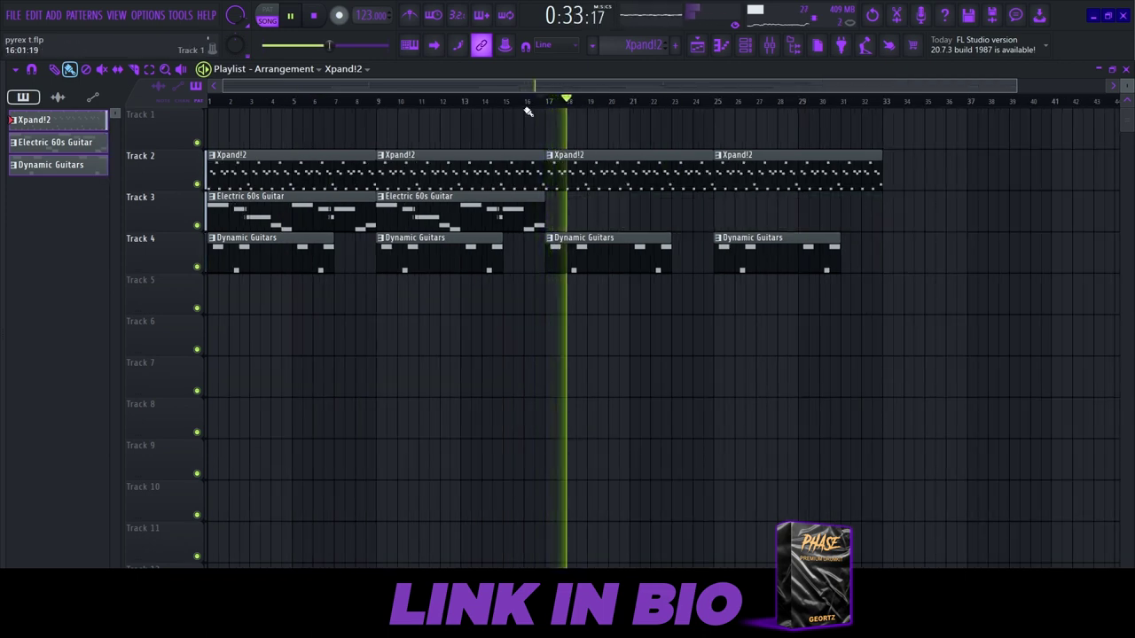
{"action": "left_click", "coordinate": [523, 102]}
- Raise the Xpand!2 mixer track volume to about 98%
{"action": "left_click", "coordinate": [770, 45]}
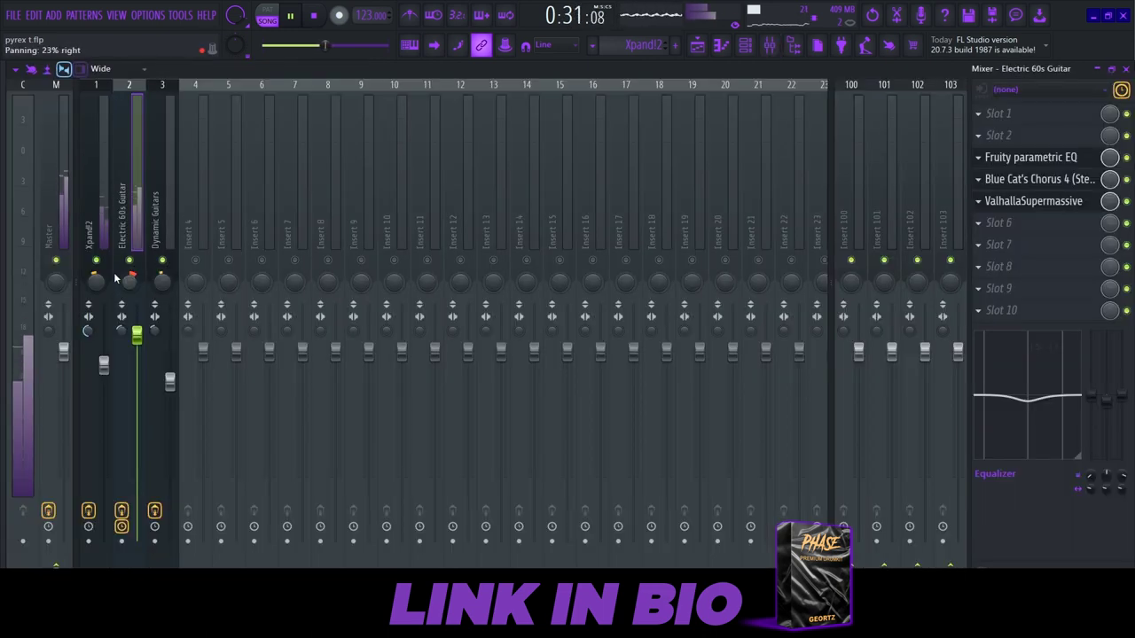
{"action": "left_click", "coordinate": [104, 368]}
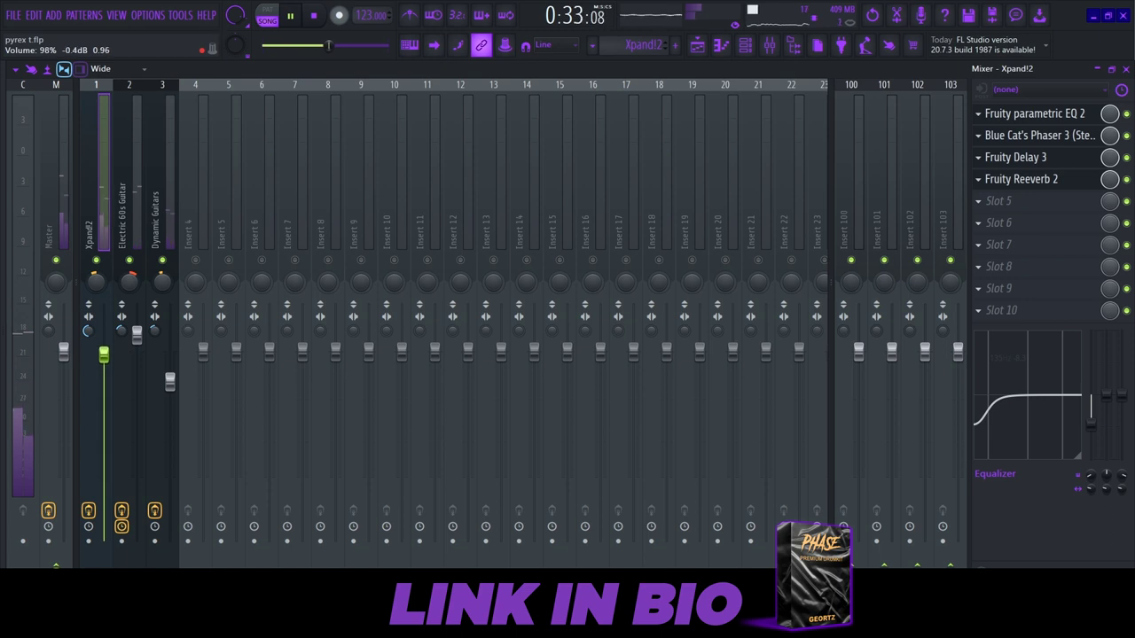
{"action": "left_click", "coordinate": [697, 52]}
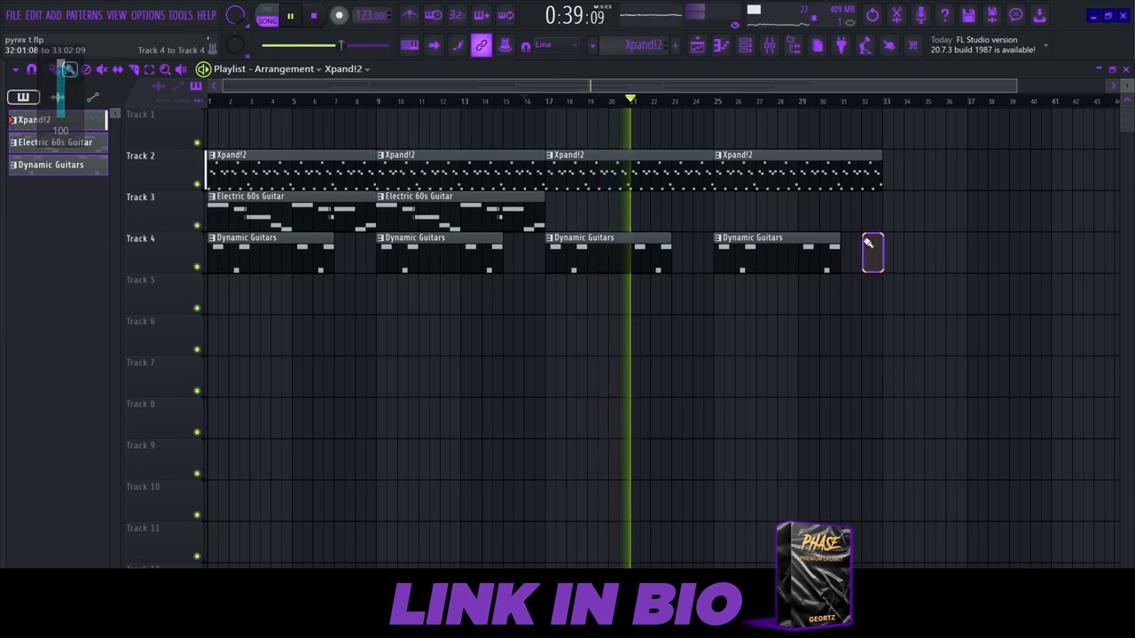
- Extend the two Dynamic Guitars clips starting at bars 17 and 25 to eight bars each
{"action": "left_click", "coordinate": [906, 392]}
{"action": "right_click", "coordinate": [906, 392]}
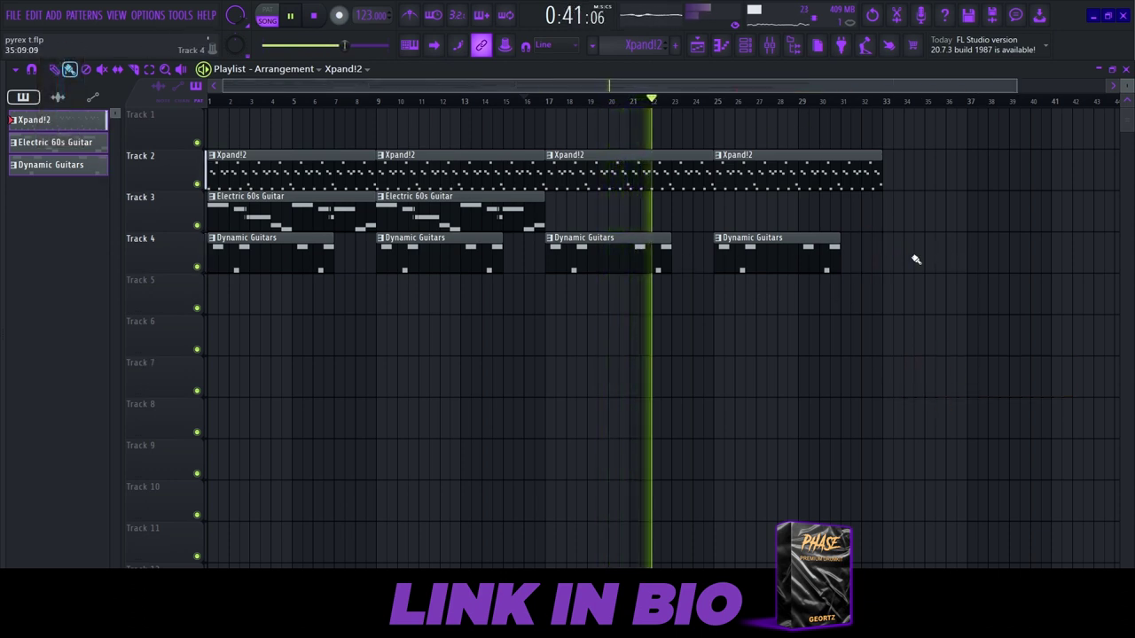
{"action": "left_click_drag", "start_coordinate": [928, 263], "coordinate": [688, 286]}
{"action": "left_click", "coordinate": [681, 321], "text": "ctrl"}
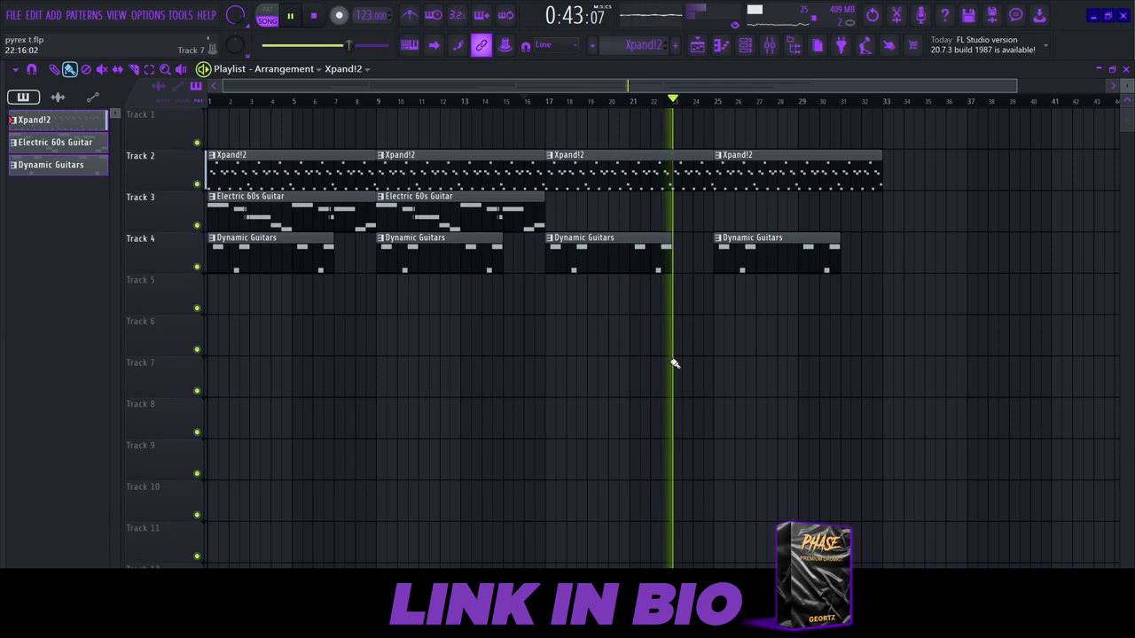
{"action": "left_click_drag", "start_coordinate": [928, 259], "coordinate": [699, 273]}
{"action": "left_click_drag", "start_coordinate": [824, 257], "coordinate": [709, 256]}
{"action": "left_click", "coordinate": [634, 324], "text": "ctrl"}
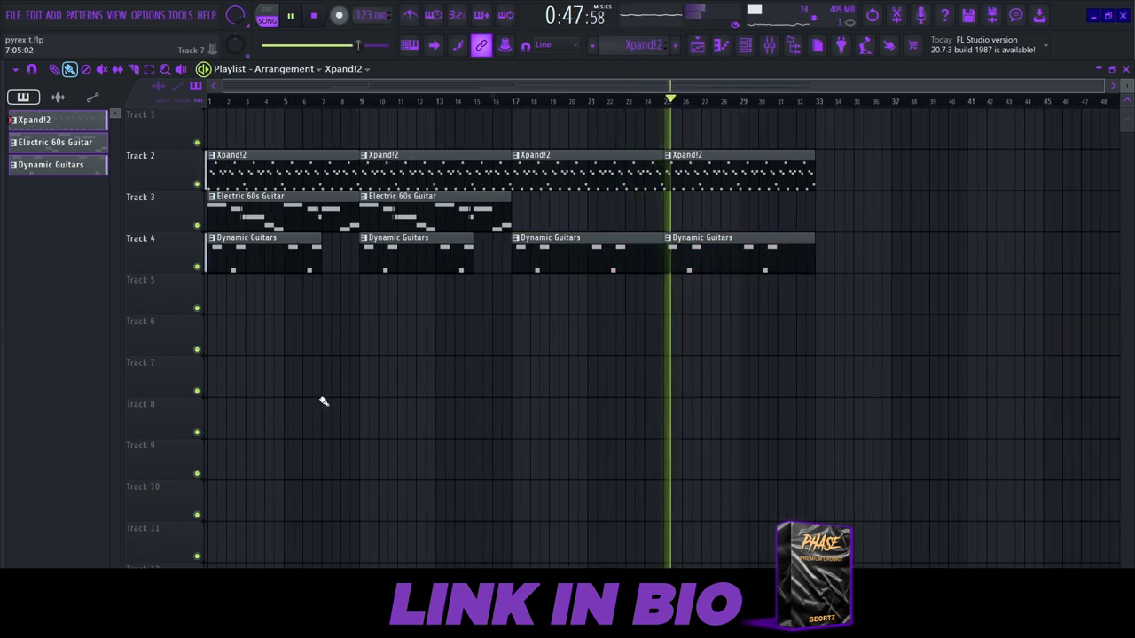
- Select the whole 32-bar arrangement and route the Xpand!2, Electric 60s Guitar and Dynamic Guitars mixer tracks to Insert 4
{"action": "key", "text": "space"}
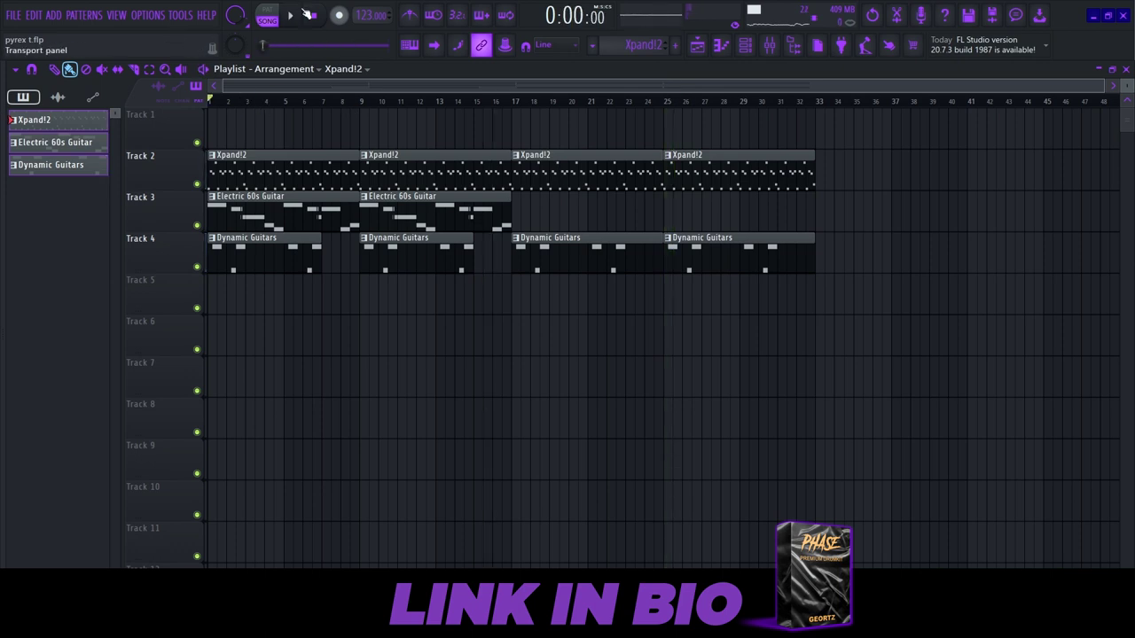
{"action": "key", "text": "ctrl+a"}
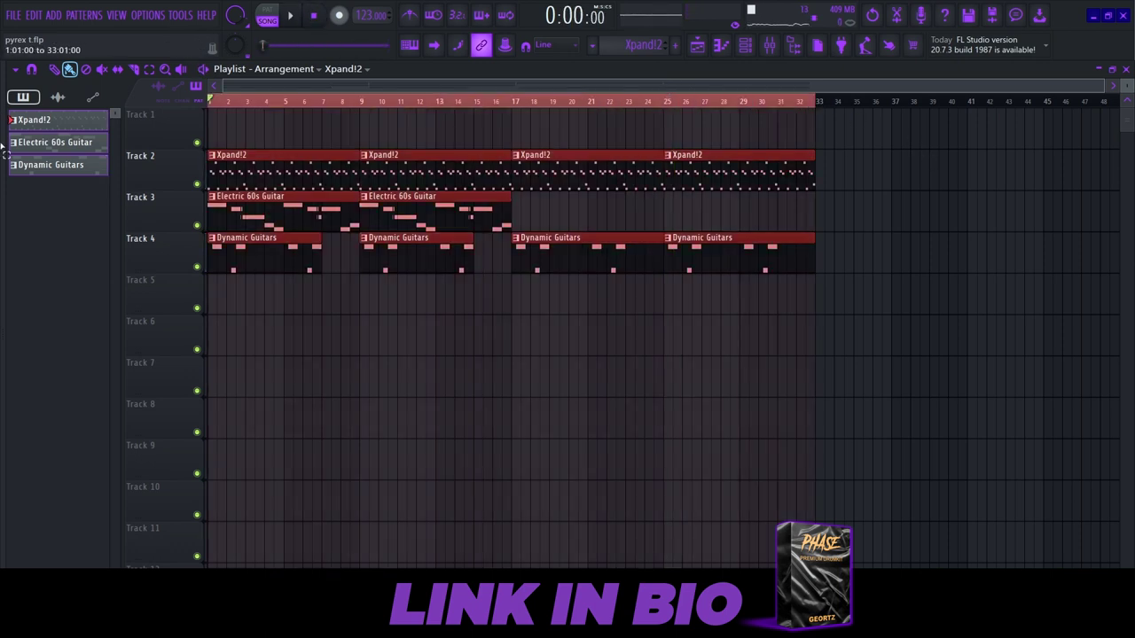
{"action": "left_click", "coordinate": [769, 46]}
{"action": "left_click", "coordinate": [168, 235]}
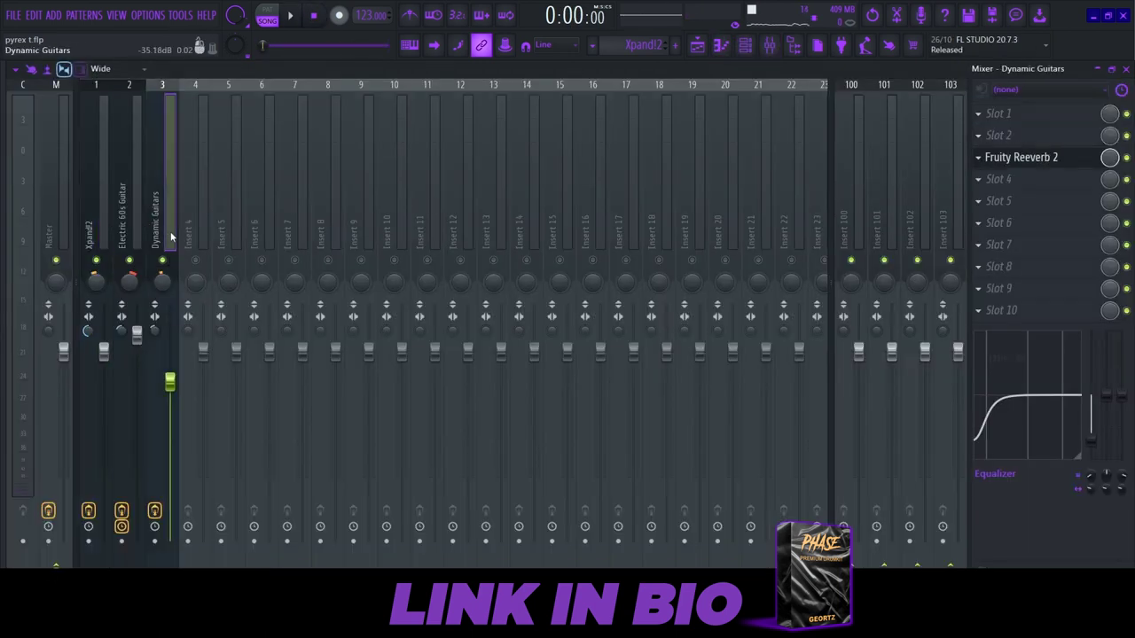
{"action": "right_click", "coordinate": [163, 260]}
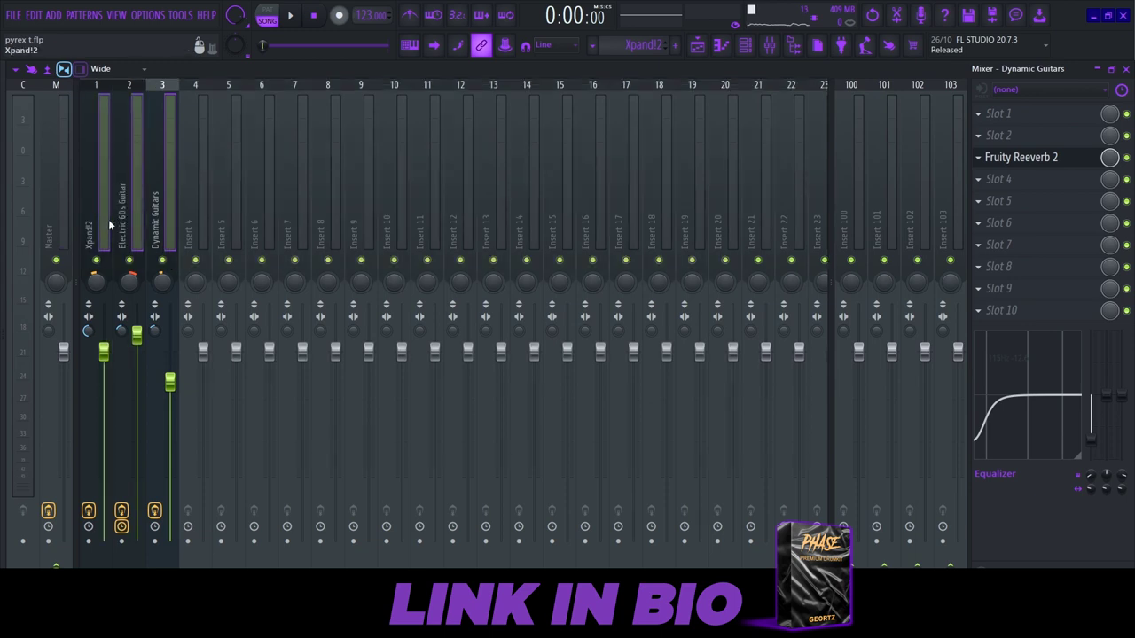
{"action": "right_click", "coordinate": [187, 511]}
{"action": "left_click", "coordinate": [229, 558]}
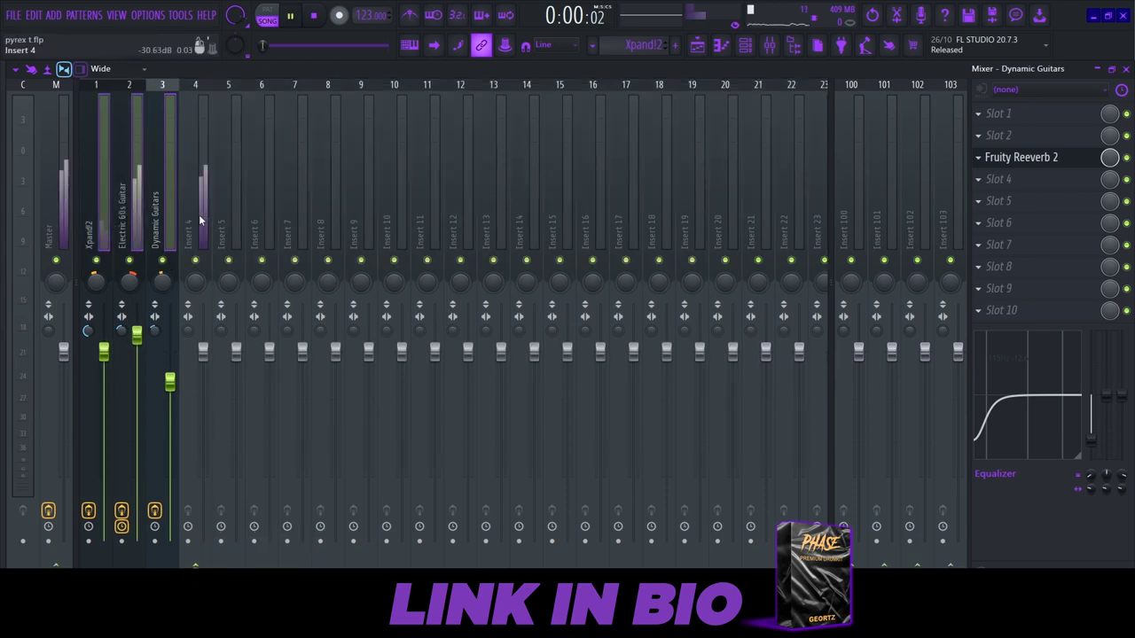
- Arm mixer Insert 4 for disk recording and render it to an audio clip
{"action": "left_click", "coordinate": [196, 213]}
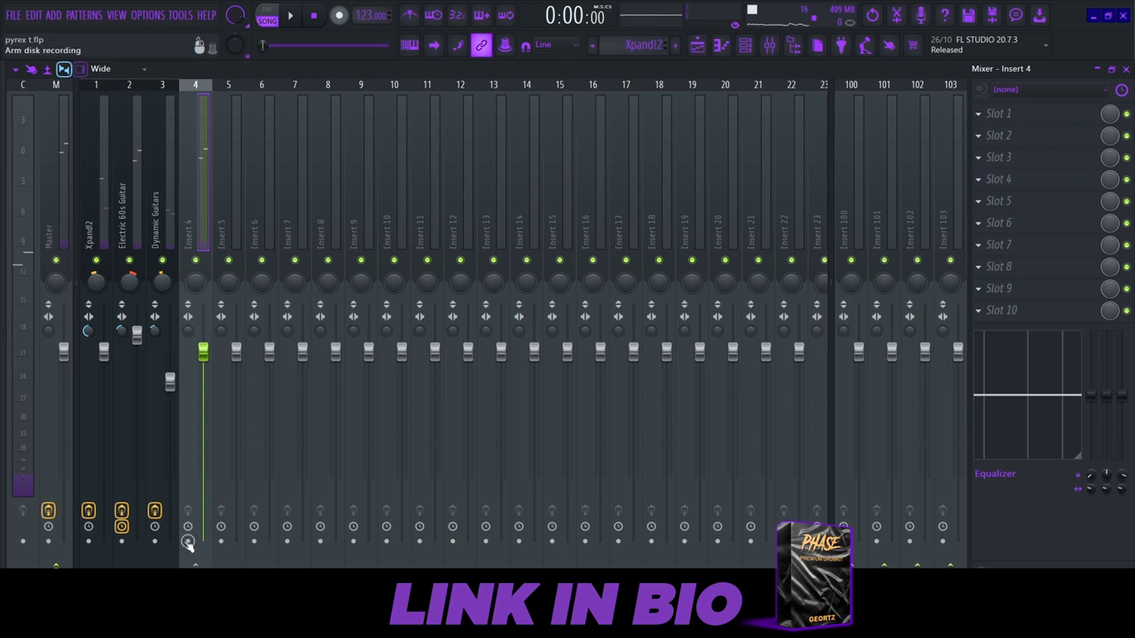
{"action": "left_click", "coordinate": [16, 70]}
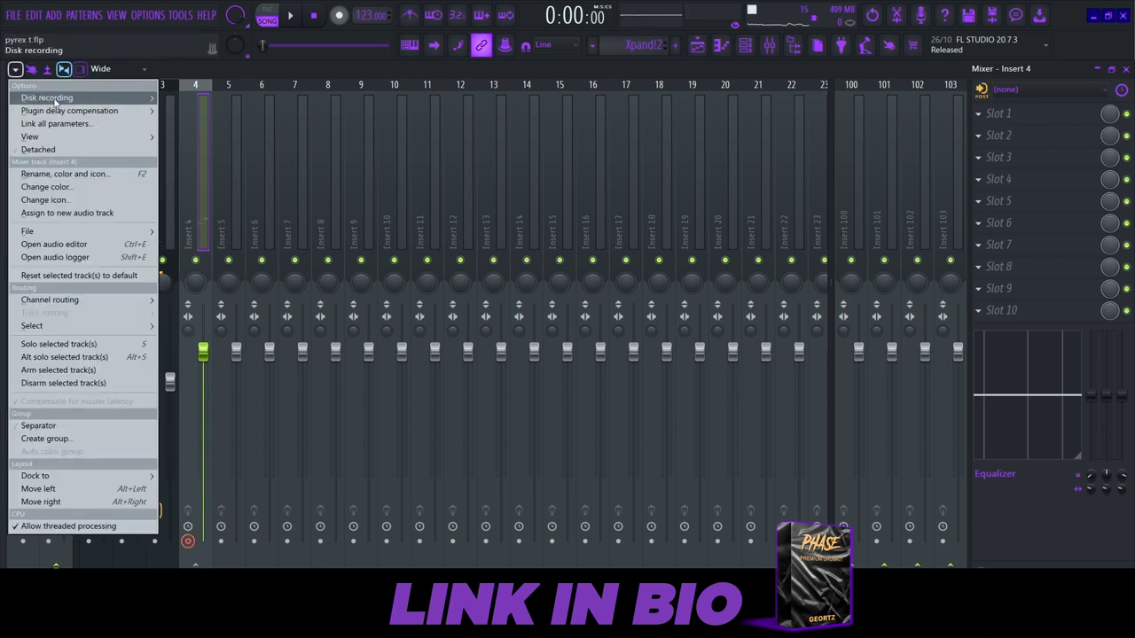
{"action": "mouse_move", "coordinate": [36, 97]}
{"action": "left_click", "coordinate": [257, 102]}
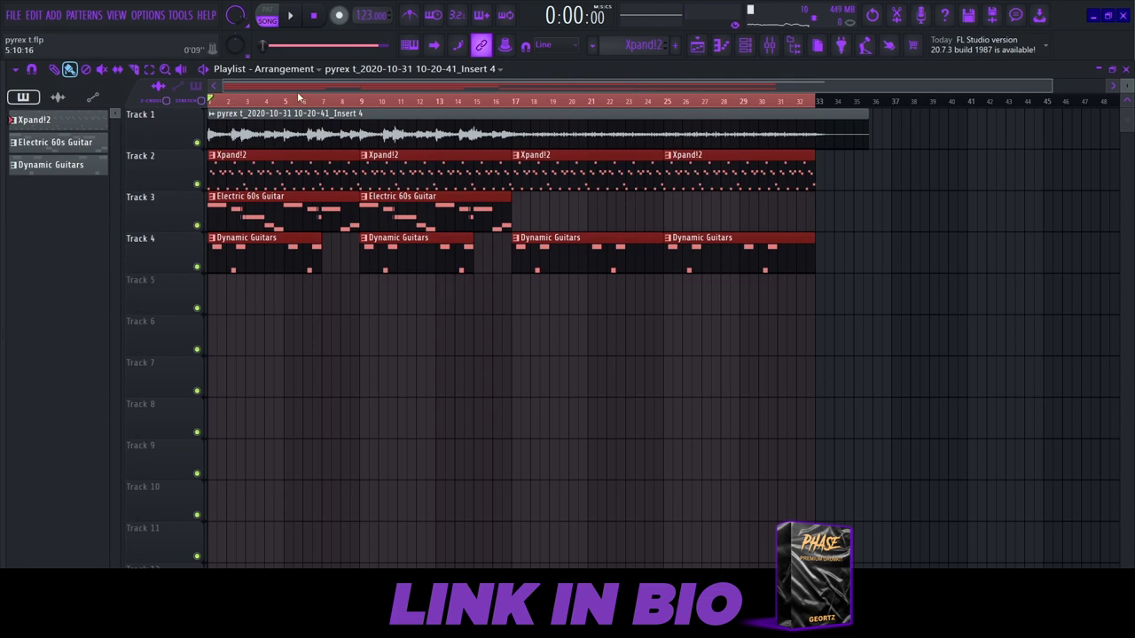
- Add a new arrangement, Arrangement_2, and place the rendered Insert 4 audio clip on Track 2 from bar 1
{"action": "left_click", "coordinate": [284, 70]}
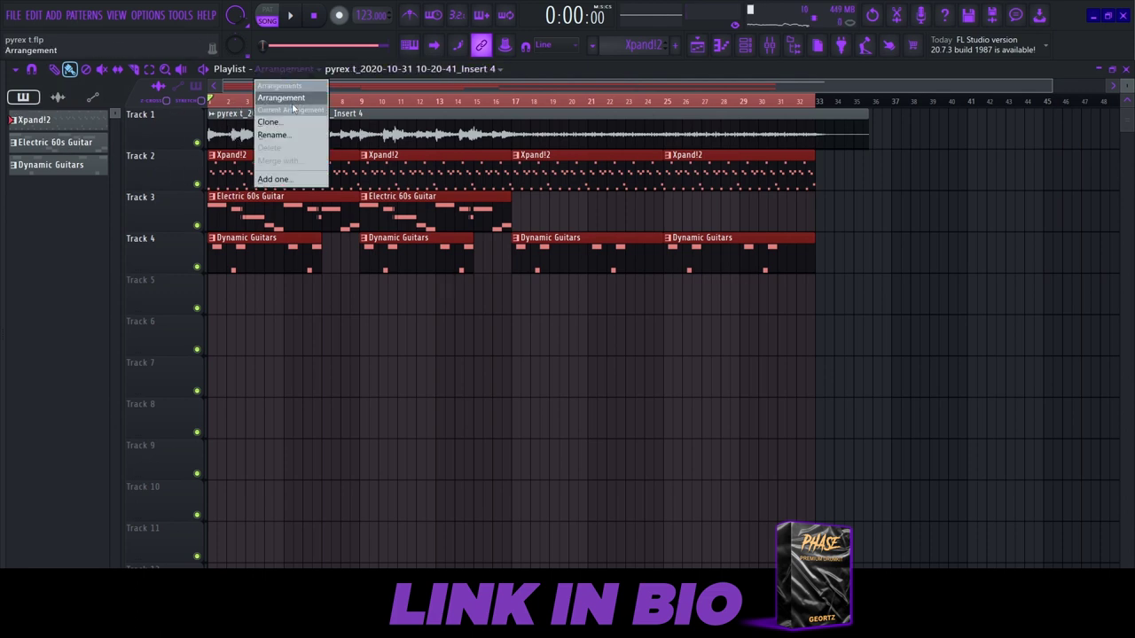
{"action": "left_click", "coordinate": [288, 180]}
{"action": "left_click", "coordinate": [172, 178]}
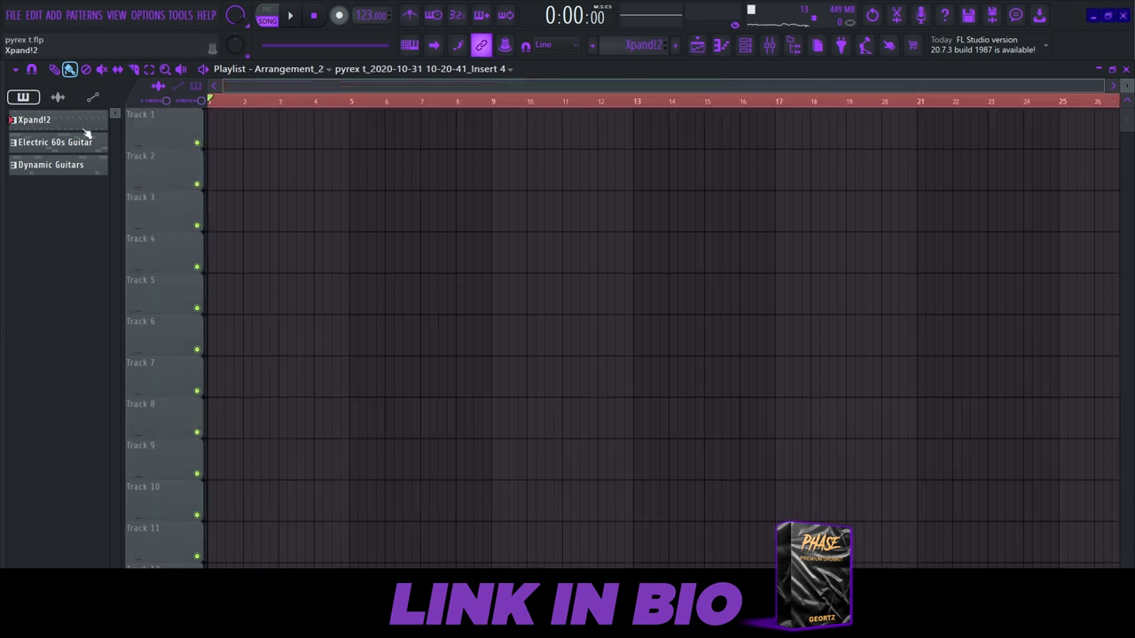
{"action": "left_click", "coordinate": [73, 100]}
{"action": "left_click_drag", "start_coordinate": [56, 120], "coordinate": [327, 177]}
- Mute the Xpand!2, Electric 60s Guitar and Dynamic Guitars channels and play the rendered audio clip
{"action": "left_click", "coordinate": [745, 45]}
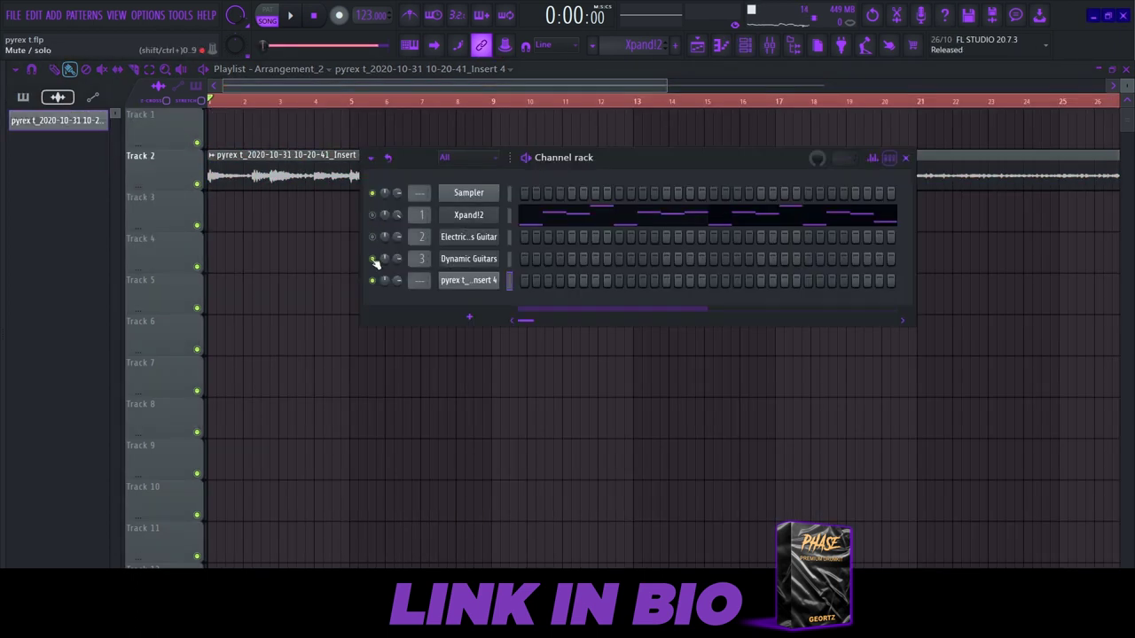
{"action": "left_click", "coordinate": [373, 259]}
{"action": "right_click", "coordinate": [510, 482]}
{"action": "key", "text": "space"}
{"action": "scroll", "coordinate": [323, 199], "scroll_direction": "down", "scroll_amount": 3}
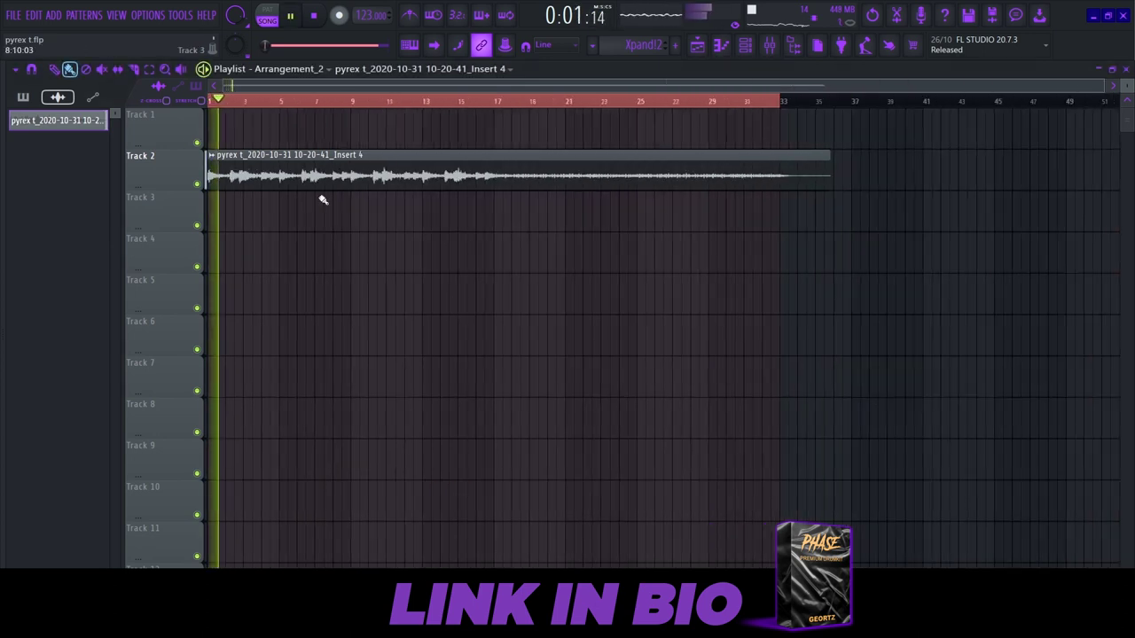
{"action": "key", "text": "space"}
- Set the rendered clip's time stretching mode to Stretch and lower its pitch by about 400 cents during playback
{"action": "double_click", "coordinate": [299, 180]}
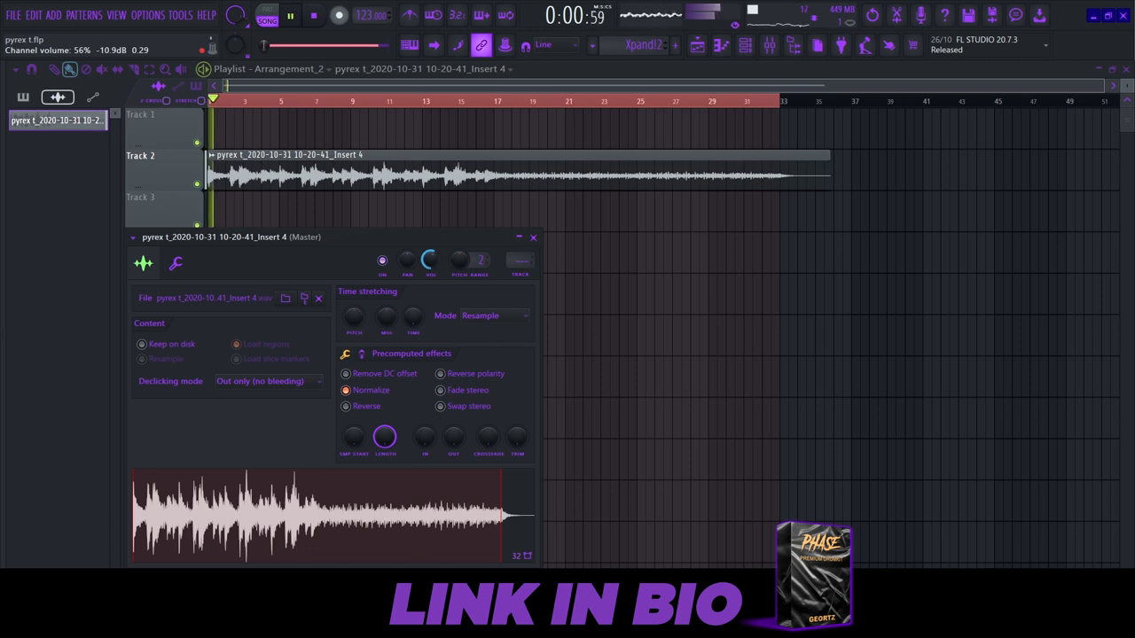
{"action": "left_click", "coordinate": [492, 315]}
{"action": "left_click", "coordinate": [568, 406]}
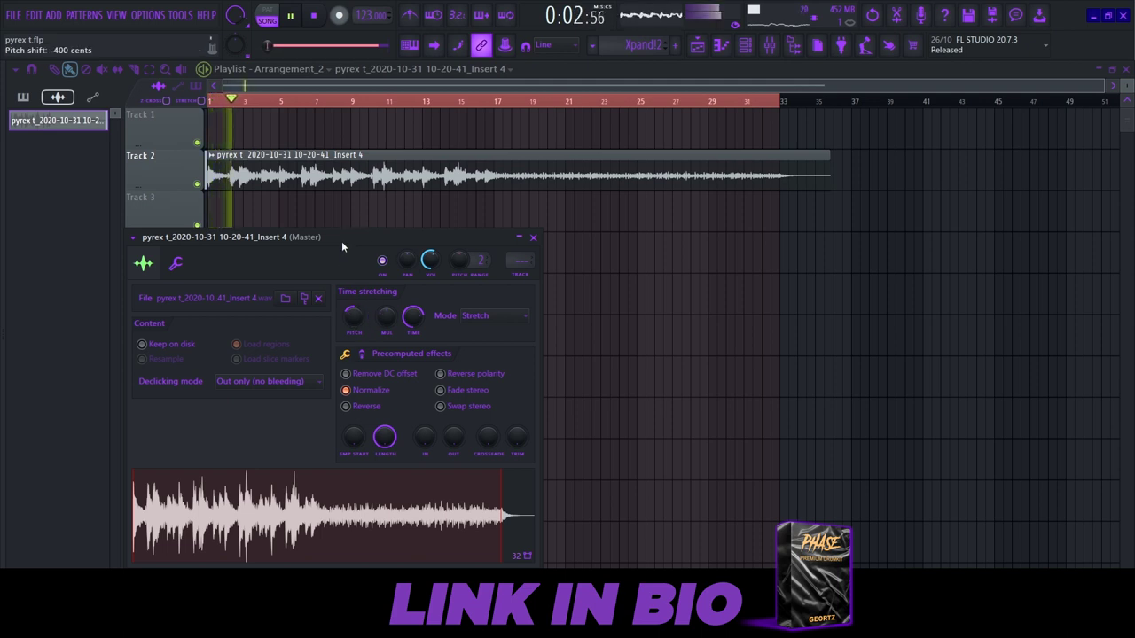
{"action": "left_click_drag", "start_coordinate": [341, 242], "coordinate": [568, 220]}
{"action": "left_click_drag", "start_coordinate": [577, 293], "coordinate": [577, 320]}
{"action": "key", "text": "space"}
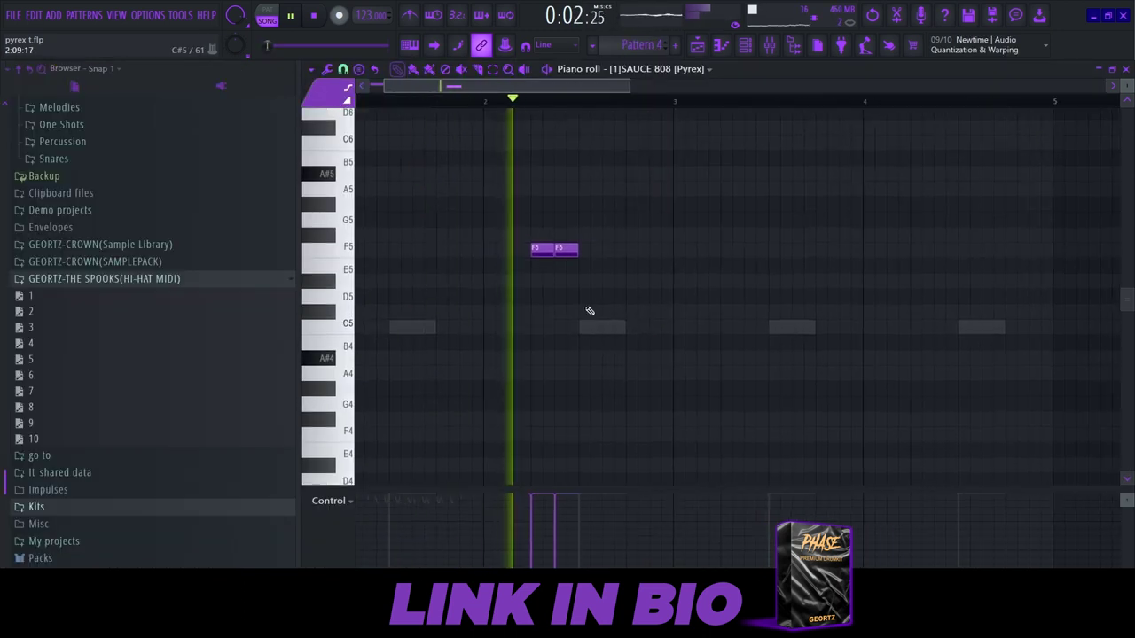
- Shorten the SAUCE 808 F5 note at 2:05 to one step and make the following F5 note span three steps from 2:06
{"action": "scroll", "coordinate": [588, 310], "scroll_direction": "down", "scroll_amount": 2}
{"action": "key", "text": "space"}
{"action": "left_click", "coordinate": [524, 251], "text": "ctrl"}
{"action": "key", "text": "space"}
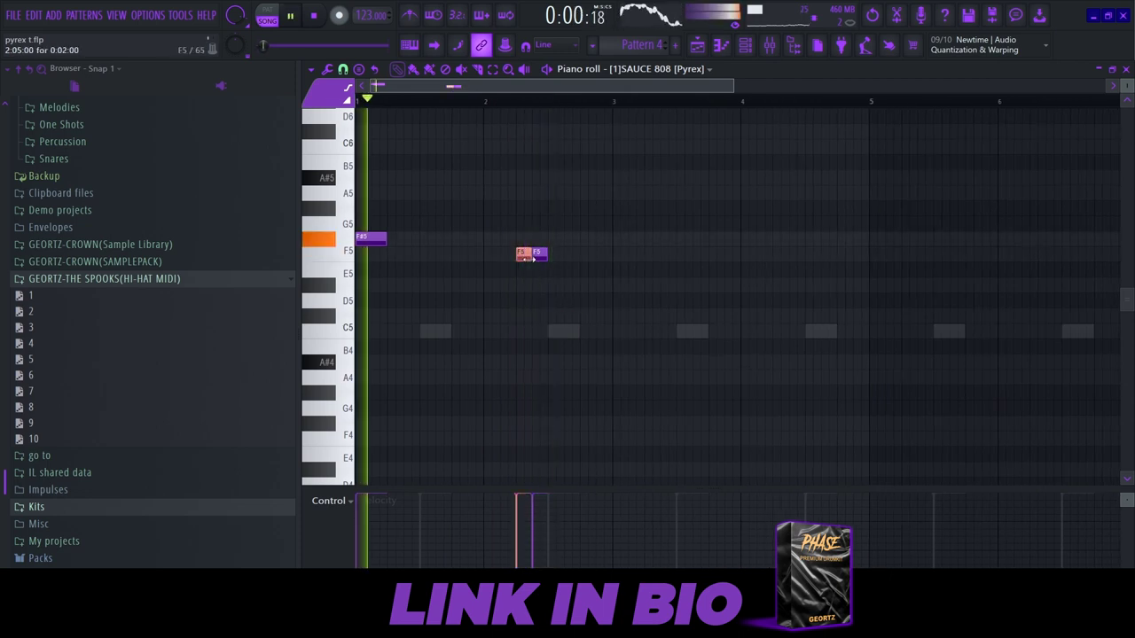
{"action": "left_click_drag", "start_coordinate": [530, 255], "coordinate": [522, 256]}
{"action": "scroll", "coordinate": [537, 256], "scroll_direction": "up", "scroll_amount": 1}
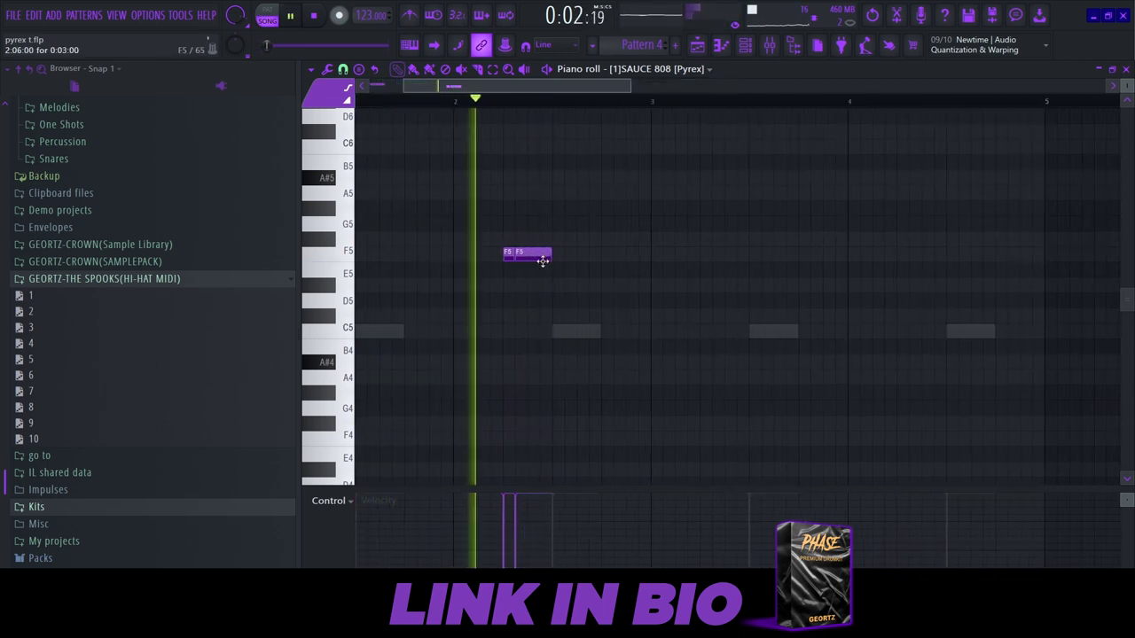
- Add a three-step D#5 note at 2:13 in the SAUCE 808 pattern and play the phrase
{"action": "left_click", "coordinate": [588, 256]}
{"action": "key", "text": "space"}
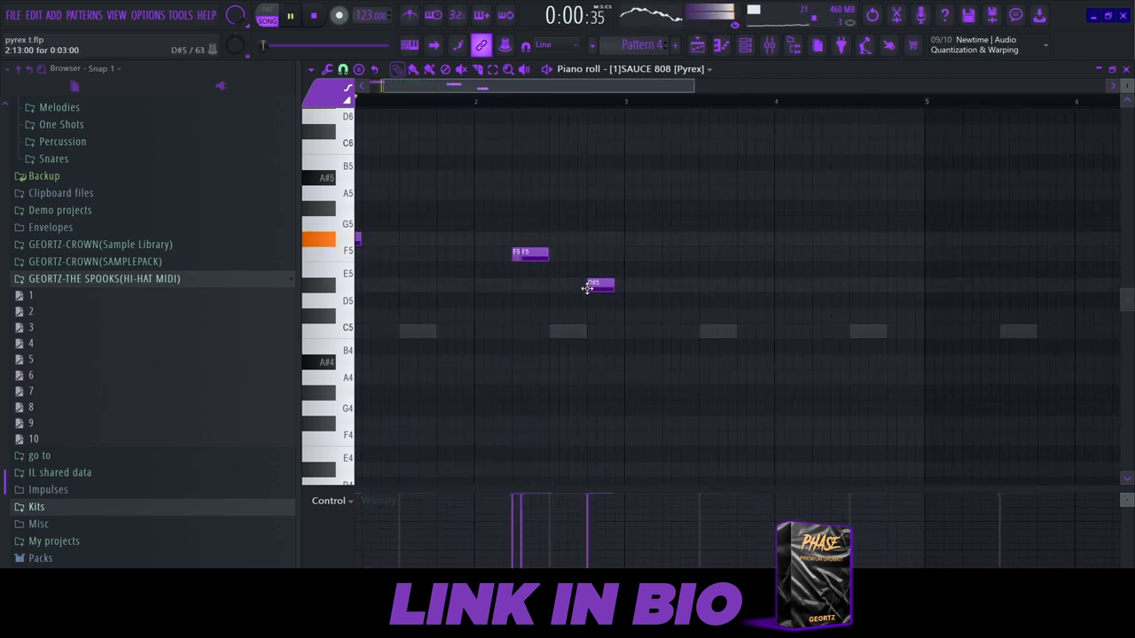
{"action": "scroll", "coordinate": [582, 282], "scroll_direction": "down", "scroll_amount": 2}
{"action": "scroll", "coordinate": [580, 293], "scroll_direction": "up", "scroll_amount": 4}
{"action": "scroll", "coordinate": [581, 298], "scroll_direction": "down", "scroll_amount": 1}
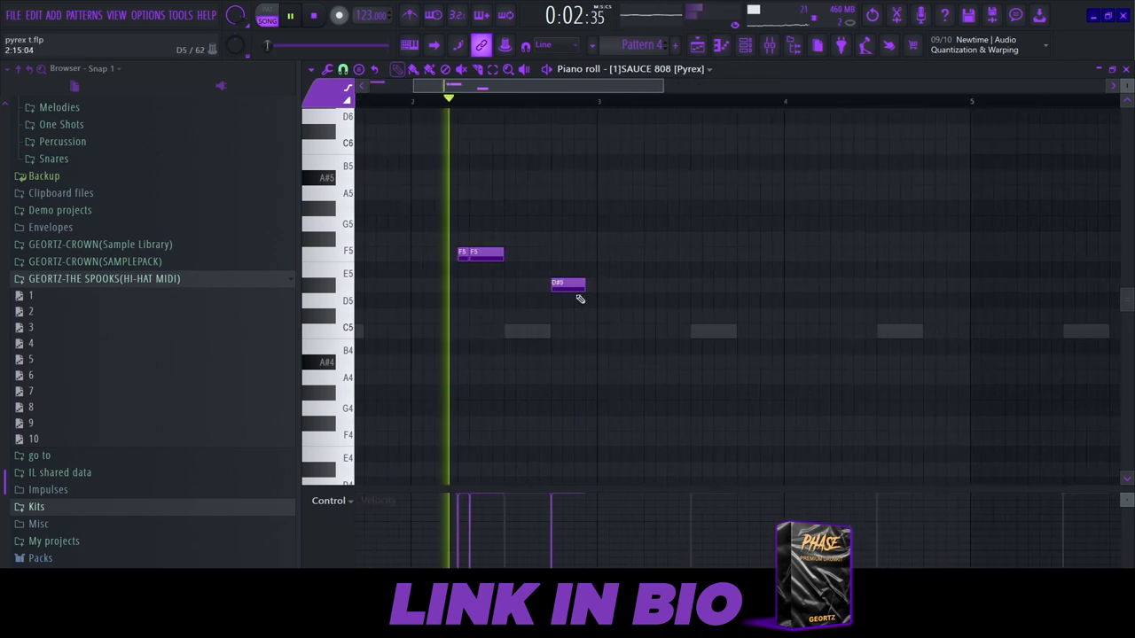
{"action": "scroll", "coordinate": [580, 296], "scroll_direction": "down", "scroll_amount": 3}
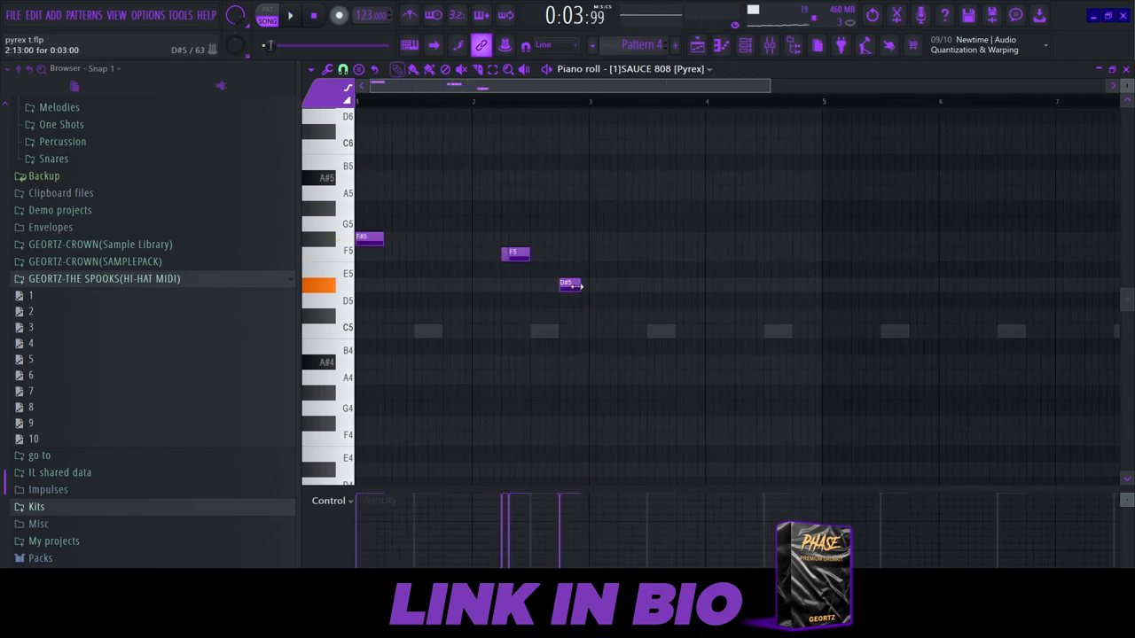
- Move the 808 note at 2:13 up to F#5 and add a three-step D#5 note at the start of bar 3
{"action": "left_click_drag", "start_coordinate": [575, 286], "coordinate": [573, 238]}
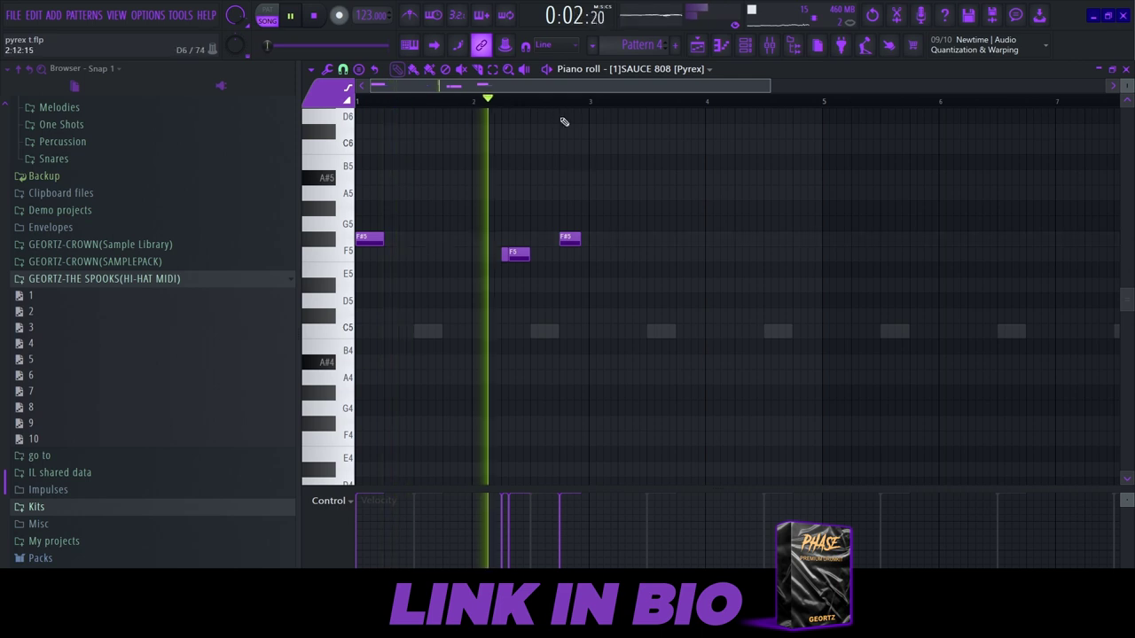
{"action": "left_click", "coordinate": [571, 239], "text": "ctrl"}
{"action": "key", "text": "space"}
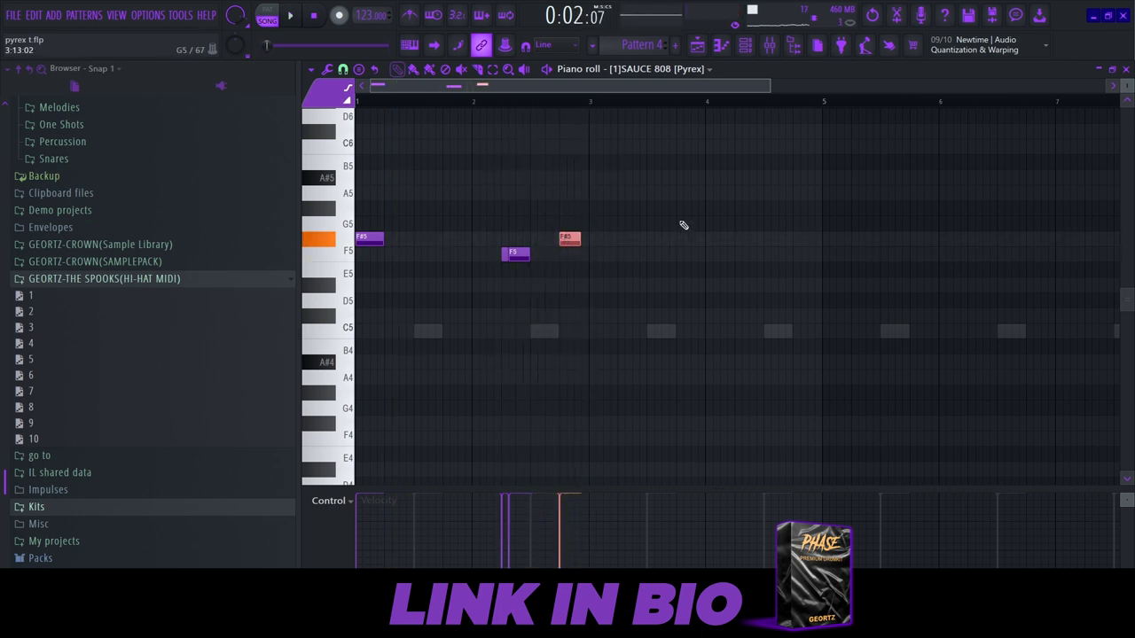
{"action": "key", "text": "space"}
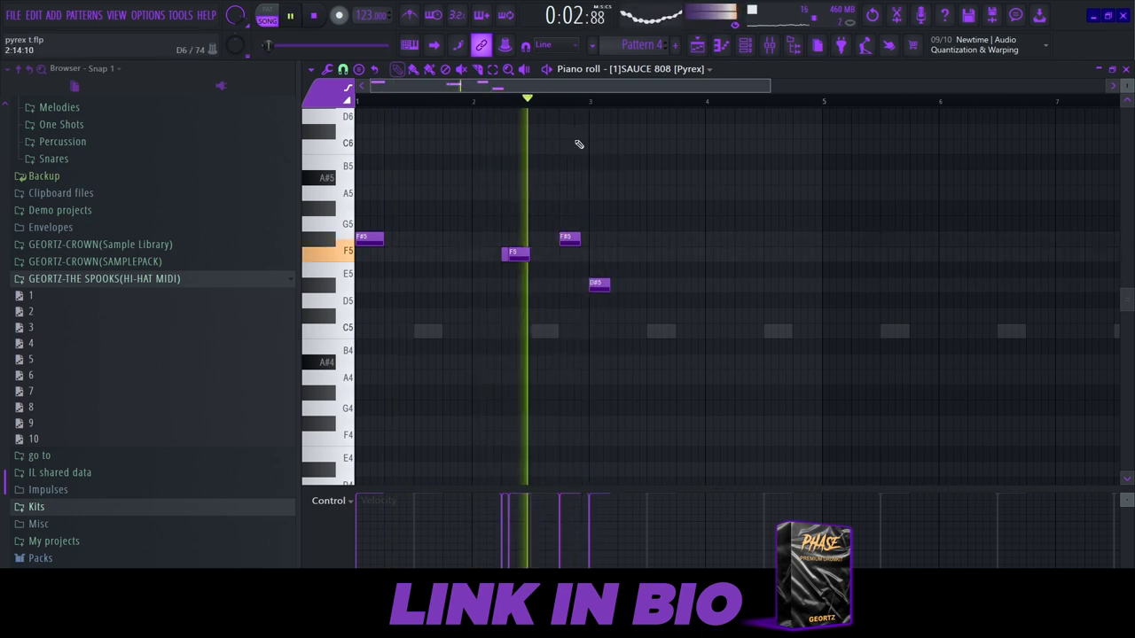
{"action": "scroll", "coordinate": [635, 304], "scroll_direction": "up", "scroll_amount": 2}
{"action": "scroll", "coordinate": [625, 298], "scroll_direction": "down", "scroll_amount": 2}
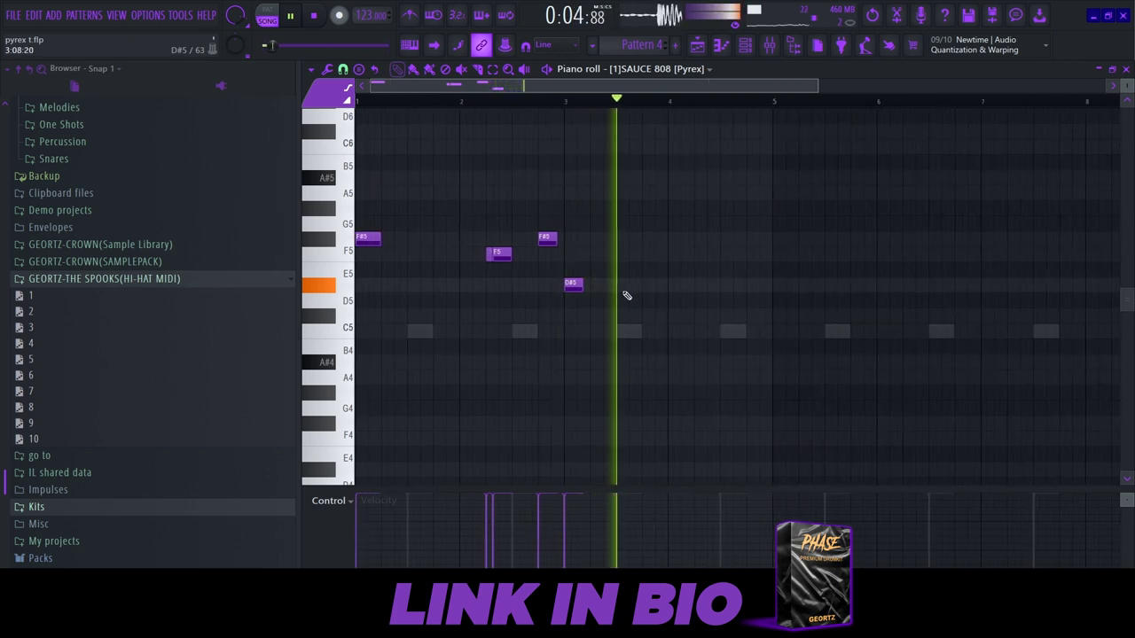
- Add three-step D#5 notes at 4:05 and 4:11 in the SAUCE 808 pattern
{"action": "left_click", "coordinate": [697, 286]}
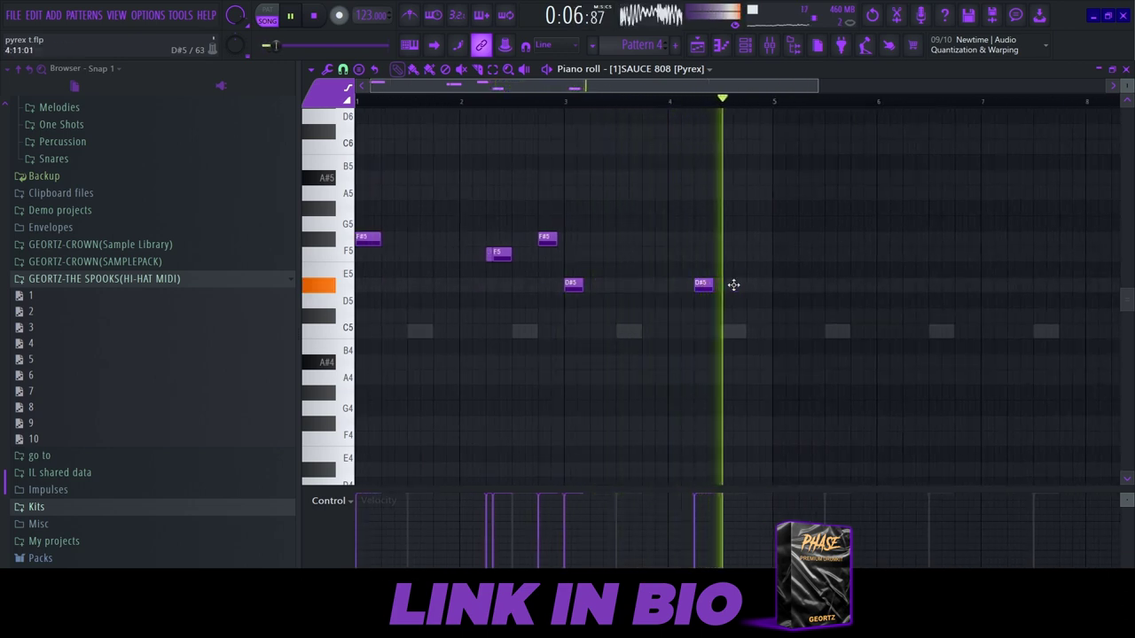
{"action": "left_click", "coordinate": [736, 284]}
{"action": "key", "text": "space"}
- Lengthen both D#5 notes in bar 4 to six steps each and play the 808 phrase
{"action": "left_click_drag", "start_coordinate": [802, 249], "coordinate": [608, 316]}
{"action": "scroll", "coordinate": [736, 303], "scroll_direction": "up", "scroll_amount": 5}
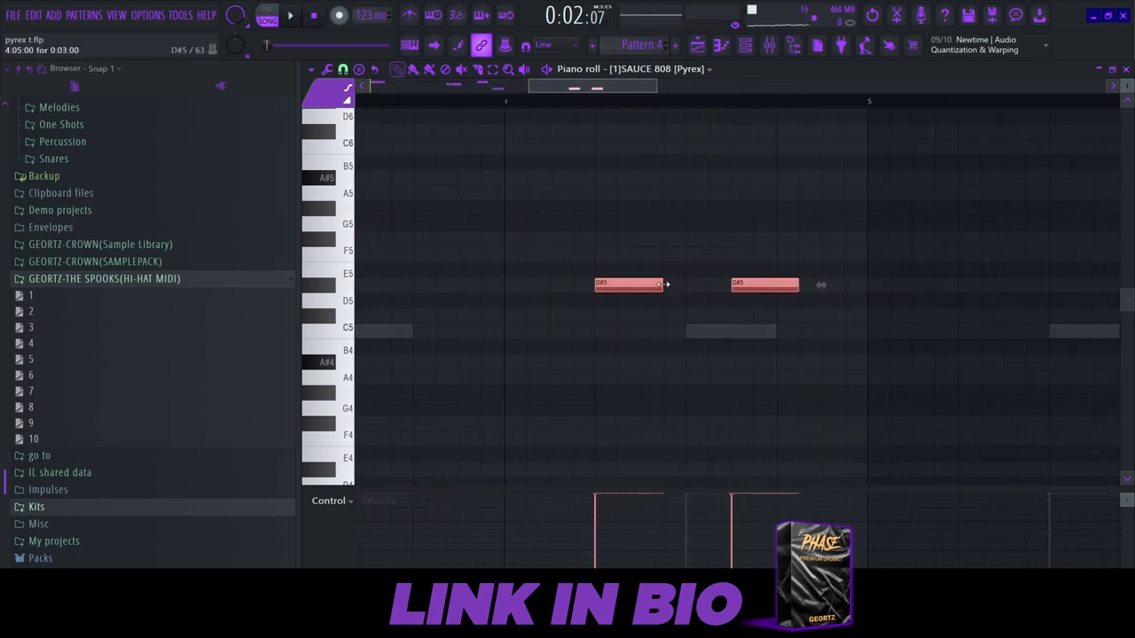
{"action": "key", "text": "space"}
{"action": "left_click_drag", "start_coordinate": [665, 285], "coordinate": [729, 291]}
{"action": "right_click", "coordinate": [642, 211]}
{"action": "scroll", "coordinate": [641, 211], "scroll_direction": "down", "scroll_amount": 5}
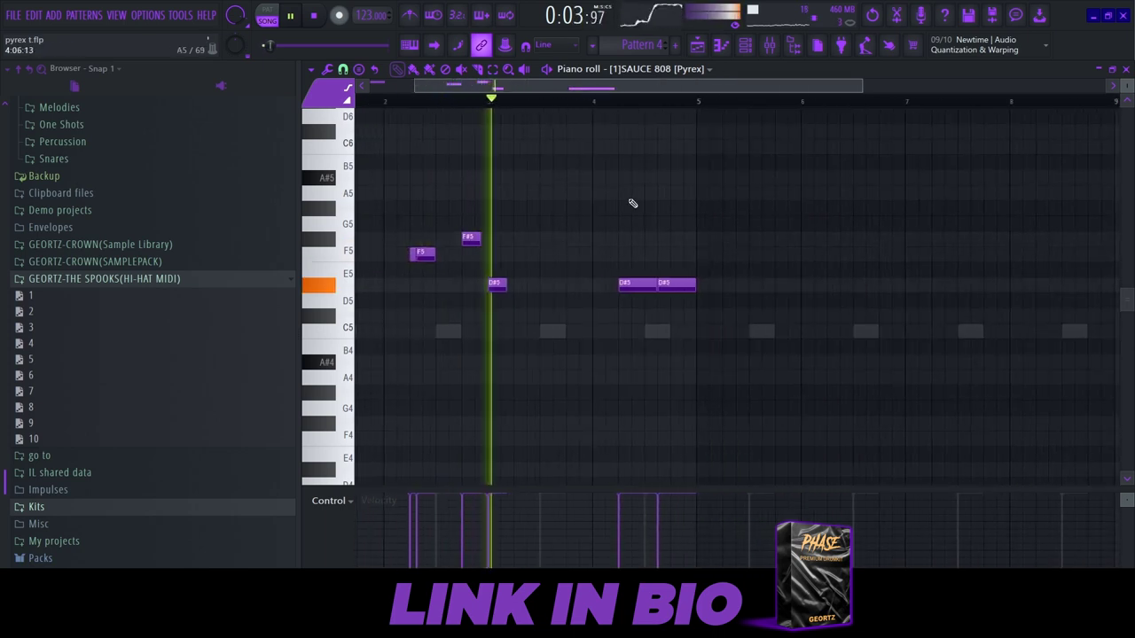
{"action": "left_click_drag", "start_coordinate": [555, 255], "coordinate": [668, 189]}
{"action": "scroll", "coordinate": [657, 203], "scroll_direction": "up", "scroll_amount": 4}
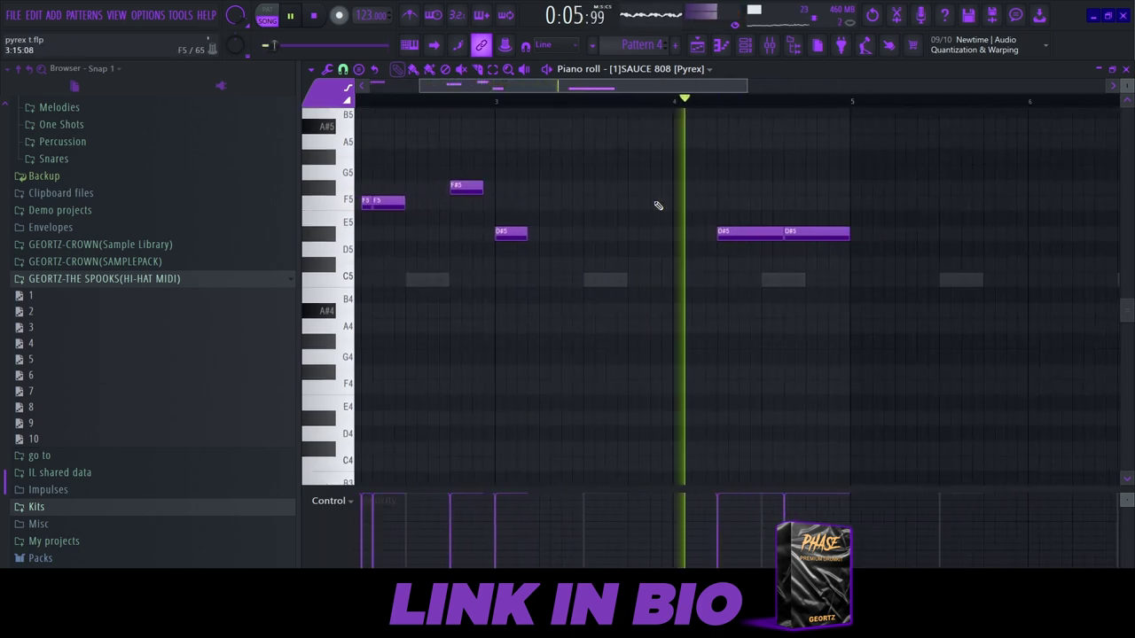
- Add a two-step F#6 note at 4:15 at the end of the SAUCE 808 phrase
{"action": "scroll", "coordinate": [659, 203], "scroll_direction": "down", "scroll_amount": 4}
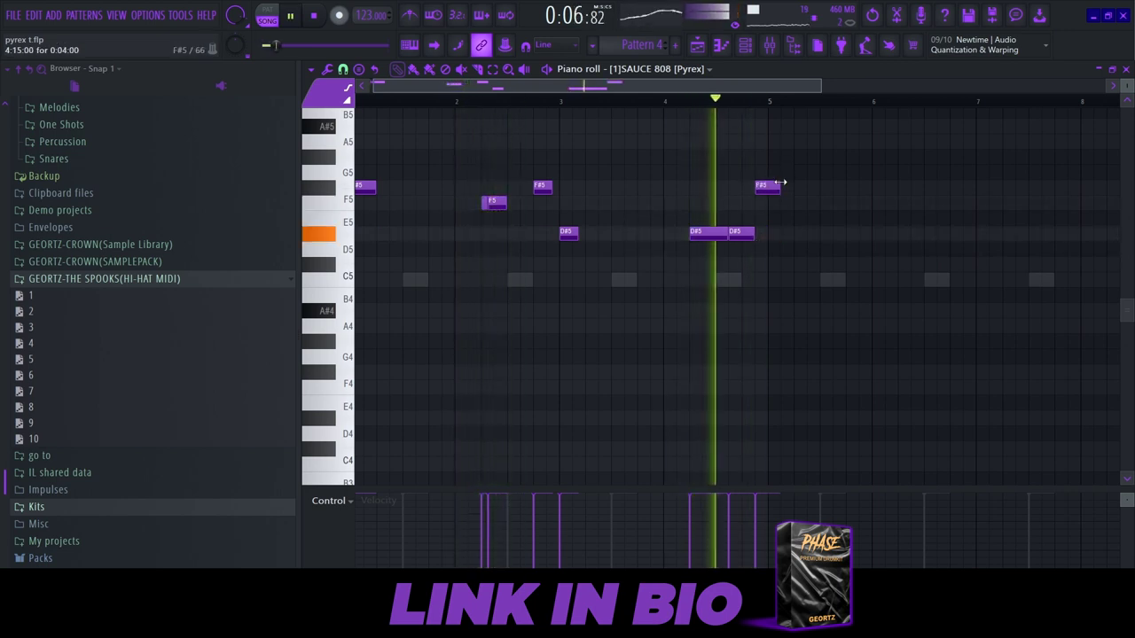
{"action": "left_click_drag", "start_coordinate": [768, 179], "coordinate": [765, 213]}
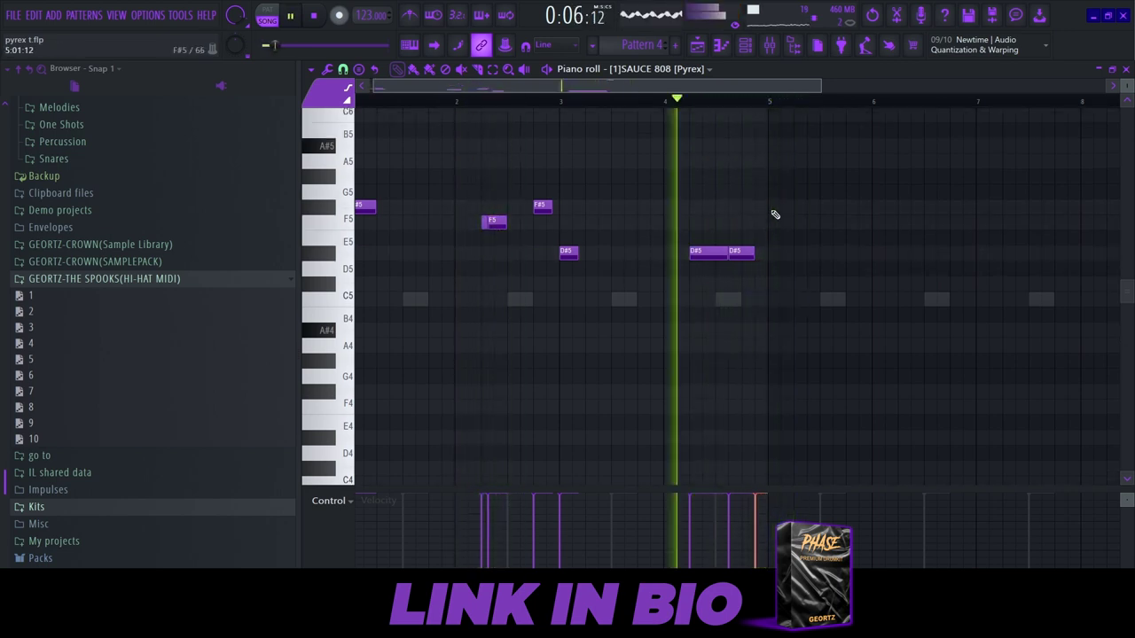
{"action": "scroll", "coordinate": [709, 292], "scroll_direction": "up", "scroll_amount": 3}
- Duplicate the whole four-bar 808 phrase so the copy starts at bar 5, and play it
{"action": "left_click_drag", "start_coordinate": [683, 133], "coordinate": [340, 408]}
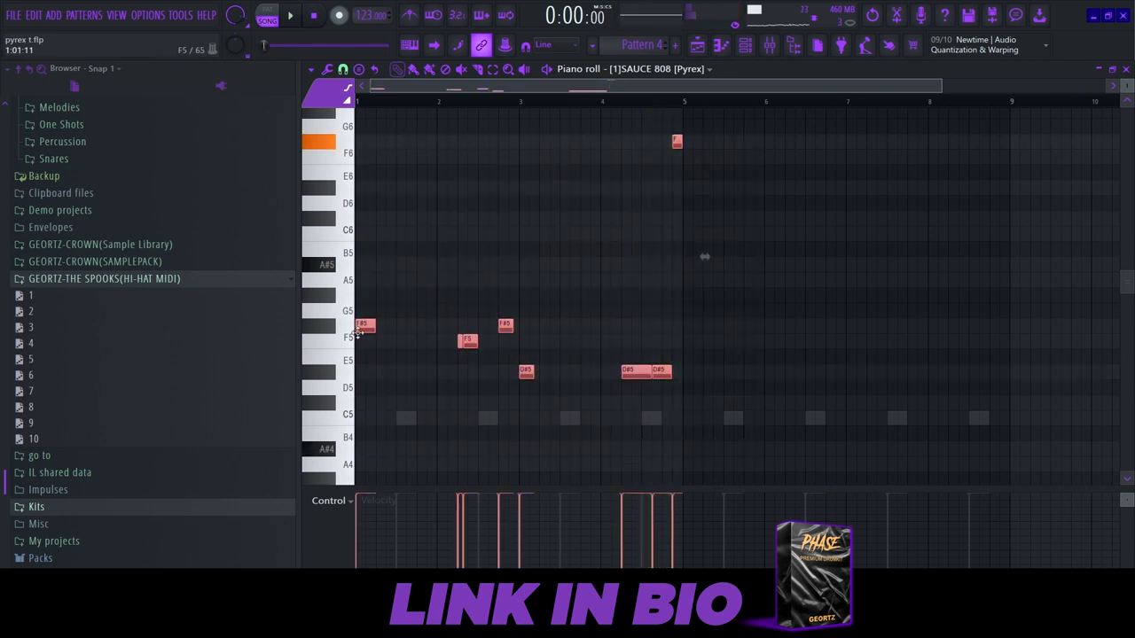
{"action": "mouse_move", "coordinate": [359, 331]}
{"action": "left_mouse_down"}
{"action": "mouse_move", "coordinate": [777, 311]}
{"action": "mouse_move", "coordinate": [686, 314]}
{"action": "left_mouse_up"}
{"action": "key", "text": "space"}
{"action": "left_click", "coordinate": [705, 250], "text": "ctrl"}
{"action": "scroll", "coordinate": [702, 236], "scroll_direction": "up", "scroll_amount": 3}
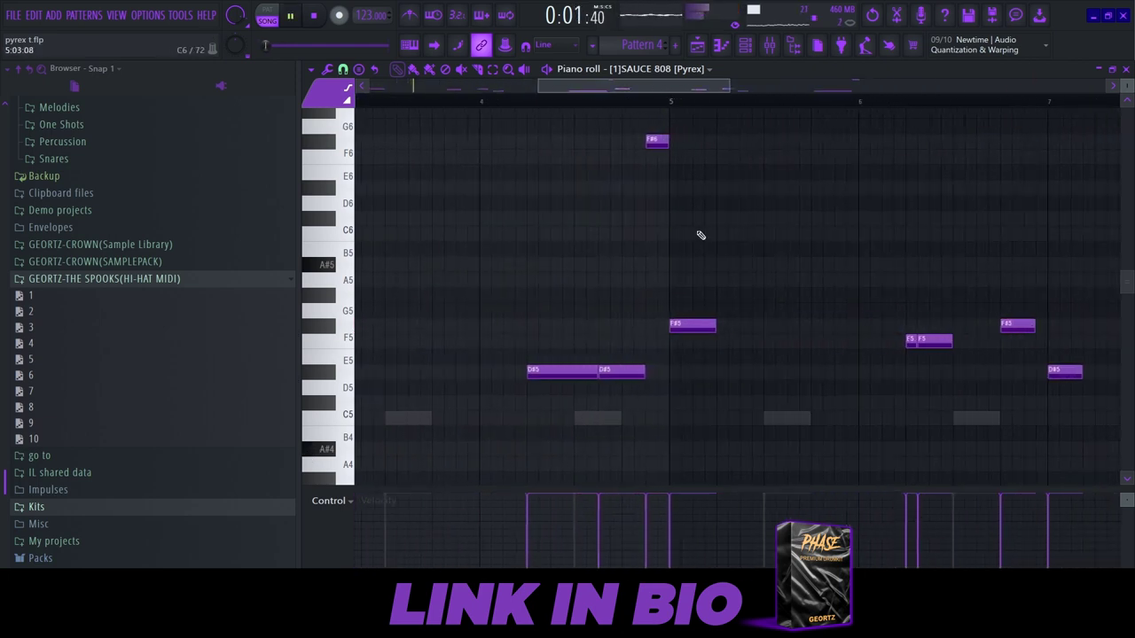
- Chop the F#6 note at 4:15 into a fast roll and shape its velocities as a rising ramp
{"action": "scroll", "coordinate": [698, 235], "scroll_direction": "up", "scroll_amount": 3}
{"action": "scroll", "coordinate": [696, 232], "scroll_direction": "down", "scroll_amount": 4}
{"action": "left_click_drag", "start_coordinate": [667, 140], "coordinate": [644, 183]}
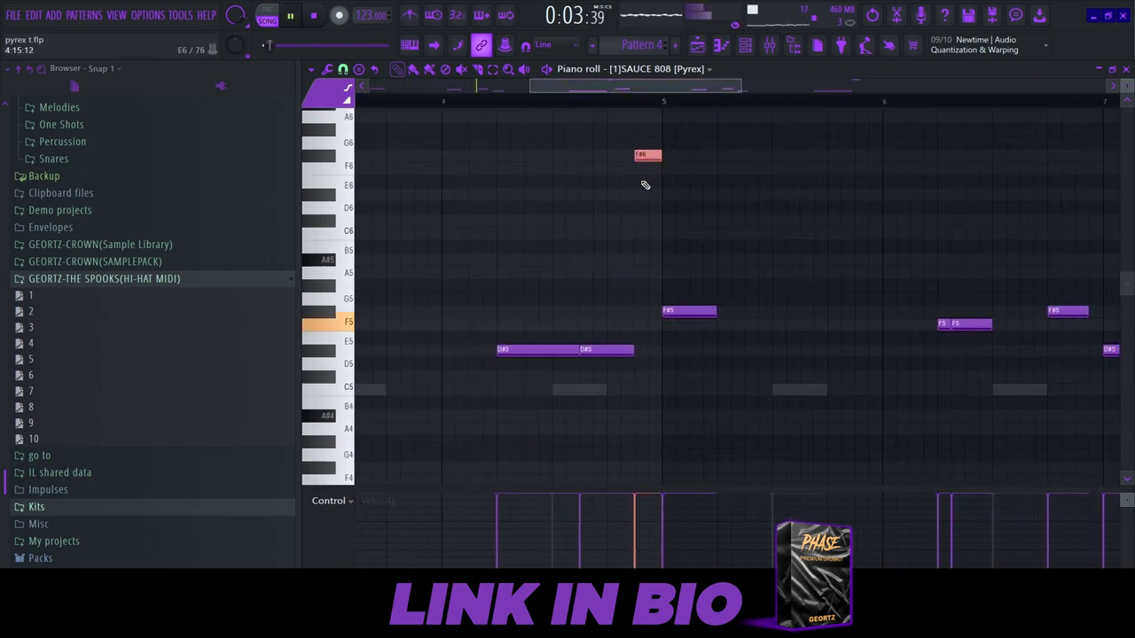
{"action": "key", "text": "alt+u"}
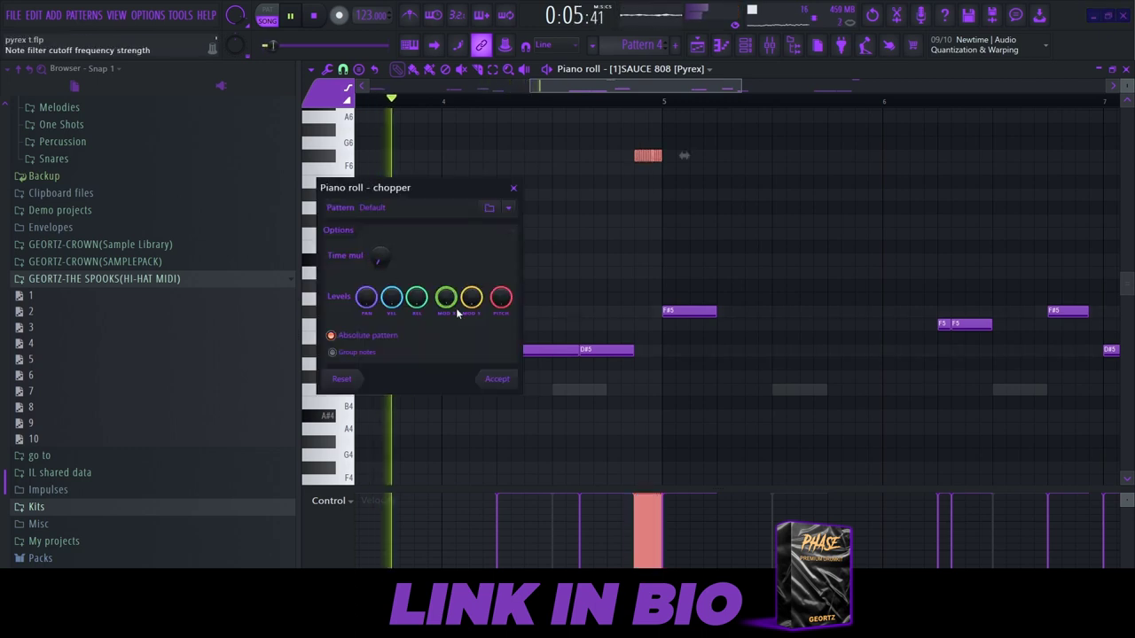
{"action": "left_click", "coordinate": [498, 378]}
{"action": "left_click_drag", "start_coordinate": [639, 583], "coordinate": [679, 541]}
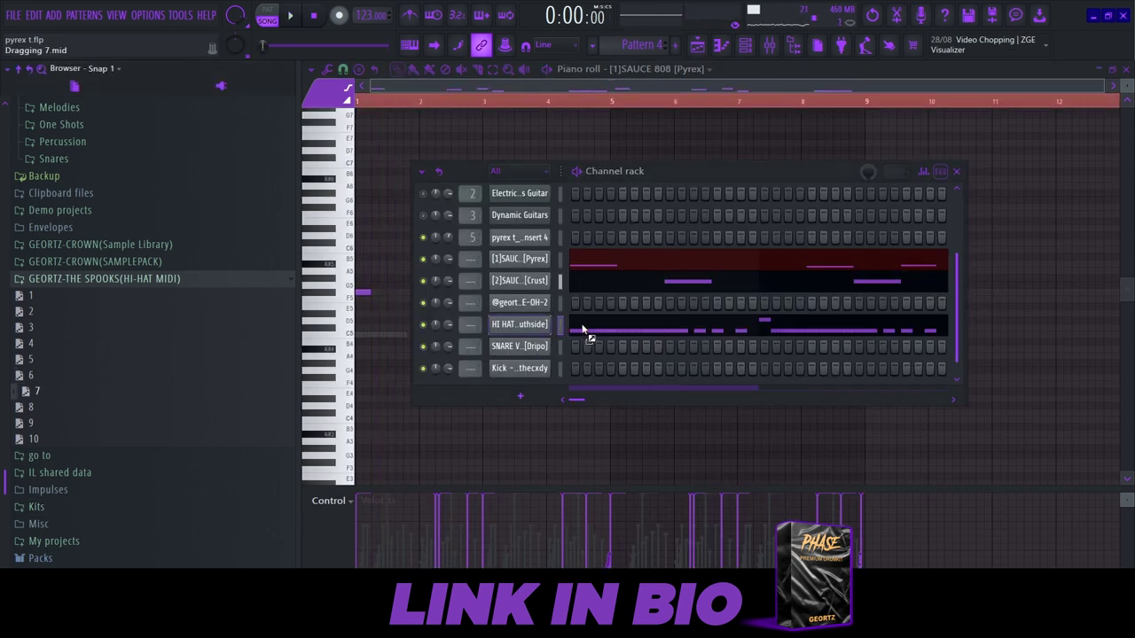
- Try MIDI files 7, 8 and 9 from GEORTZ-THE SPOOKS on the HI HAT V6 channel while the beat plays
{"action": "left_click_drag", "start_coordinate": [582, 330], "coordinate": [583, 330]}
{"action": "key", "text": "space"}
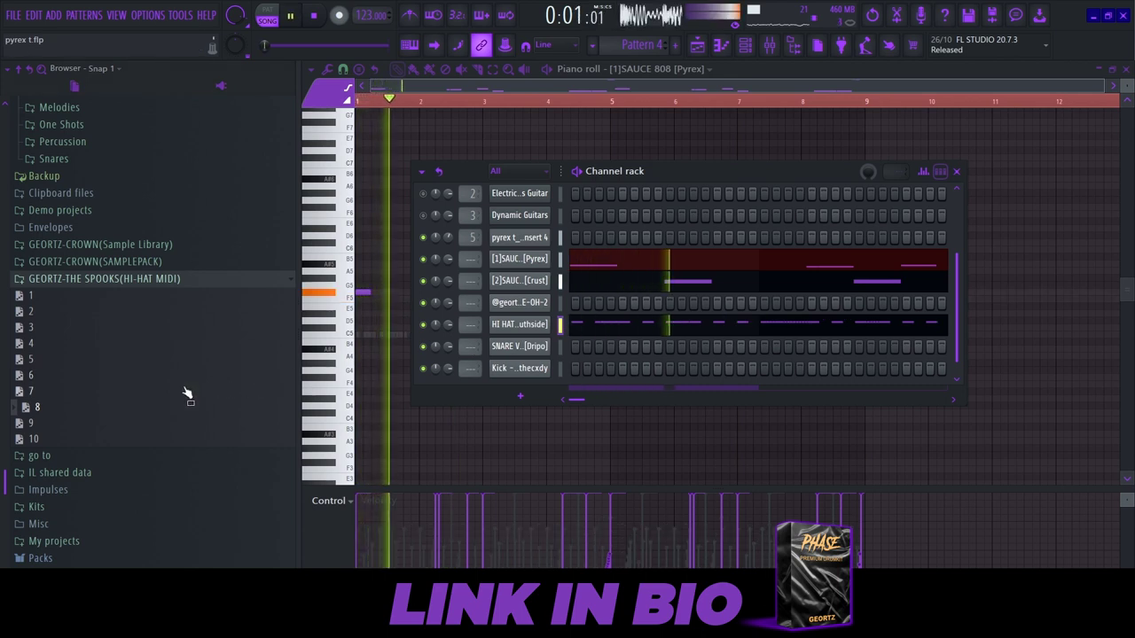
{"action": "left_click_drag", "start_coordinate": [34, 423], "coordinate": [559, 359]}
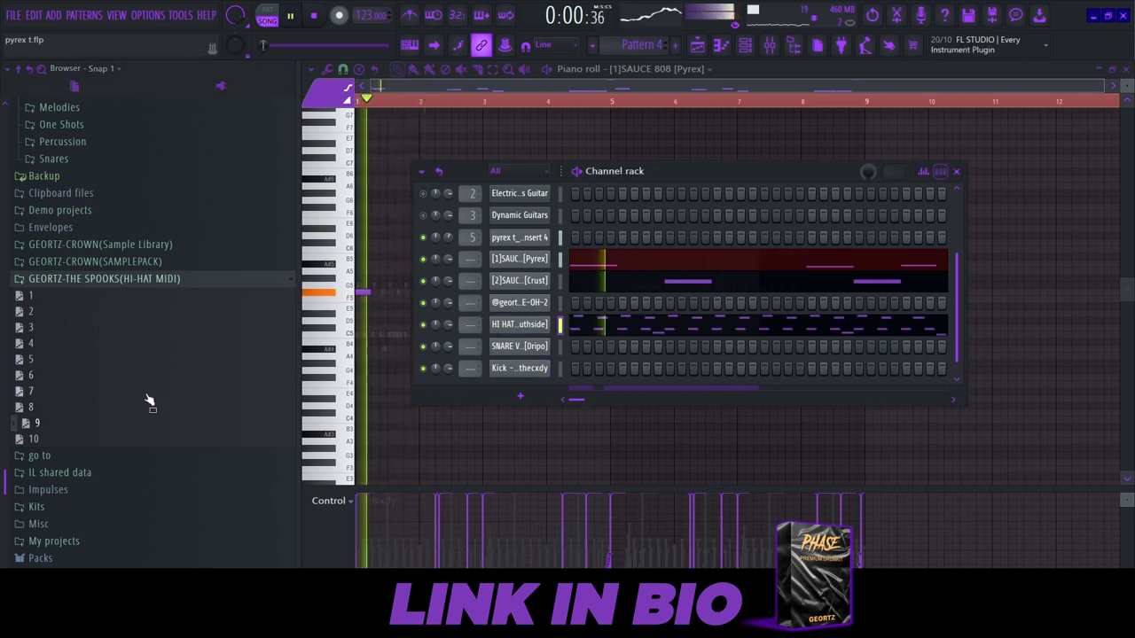
- Load hi-hat MIDI file 6 into the HI HAT V6 channel and raise all its notes by one semitone
{"action": "left_click_drag", "start_coordinate": [34, 375], "coordinate": [647, 325]}
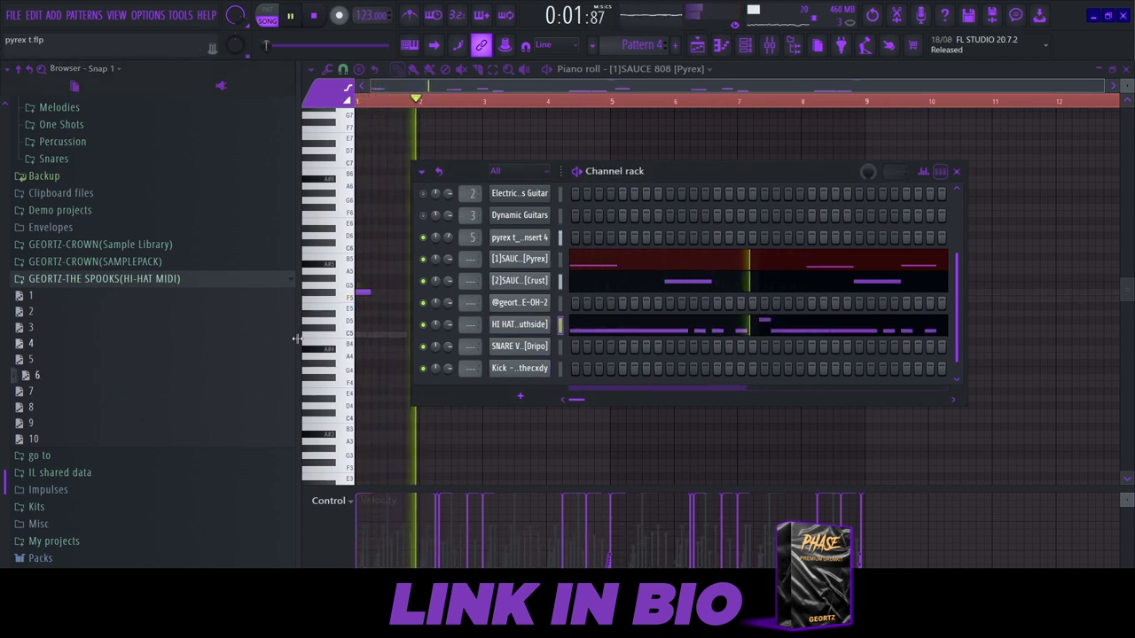
{"action": "left_click", "coordinate": [621, 332]}
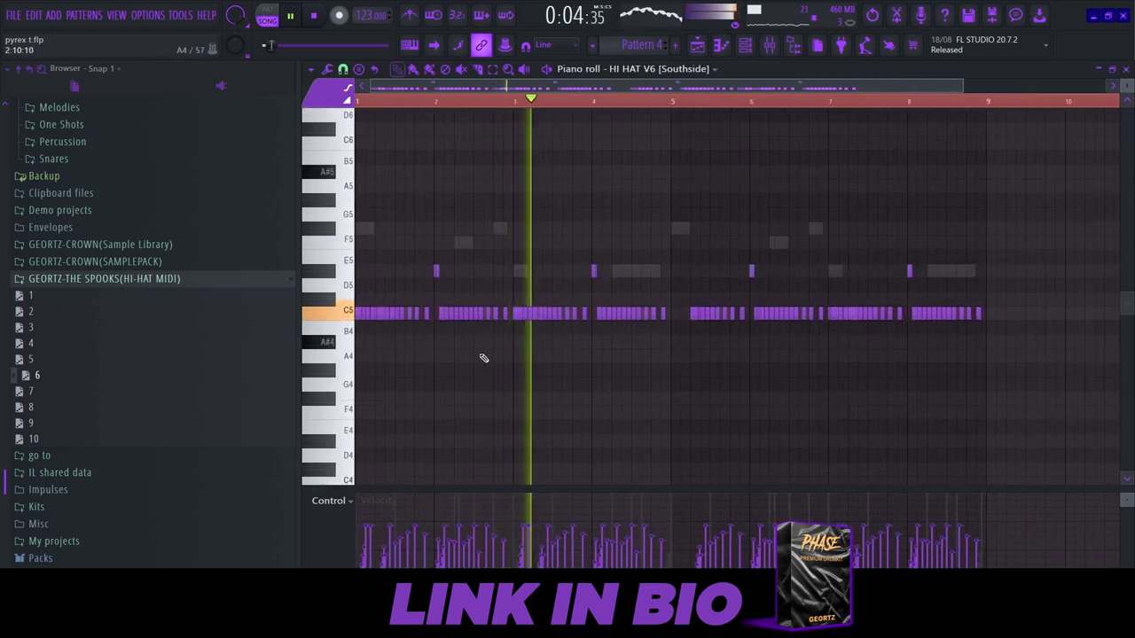
{"action": "key", "text": "ctrl+a"}
{"action": "scroll", "coordinate": [411, 345], "scroll_direction": "up", "scroll_amount": 5}
{"action": "left_click_drag", "start_coordinate": [401, 313], "coordinate": [400, 298]}
{"action": "left_click", "coordinate": [401, 276], "text": "ctrl"}
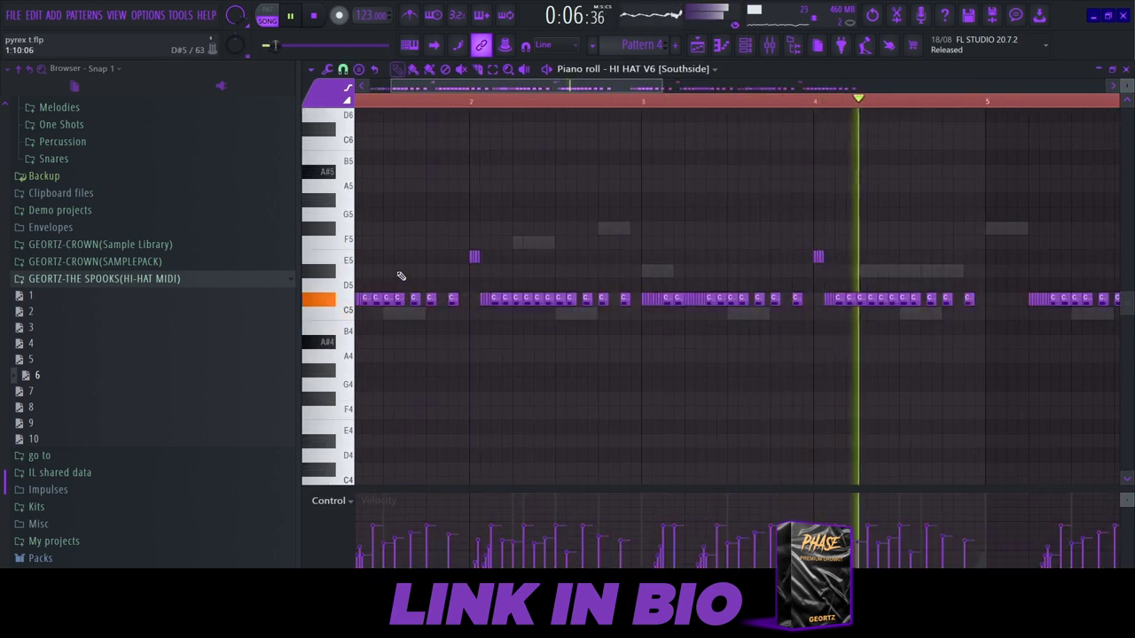
{"action": "scroll", "coordinate": [400, 276], "scroll_direction": "up", "scroll_amount": 2}
{"action": "key", "text": "ctrl+a"}
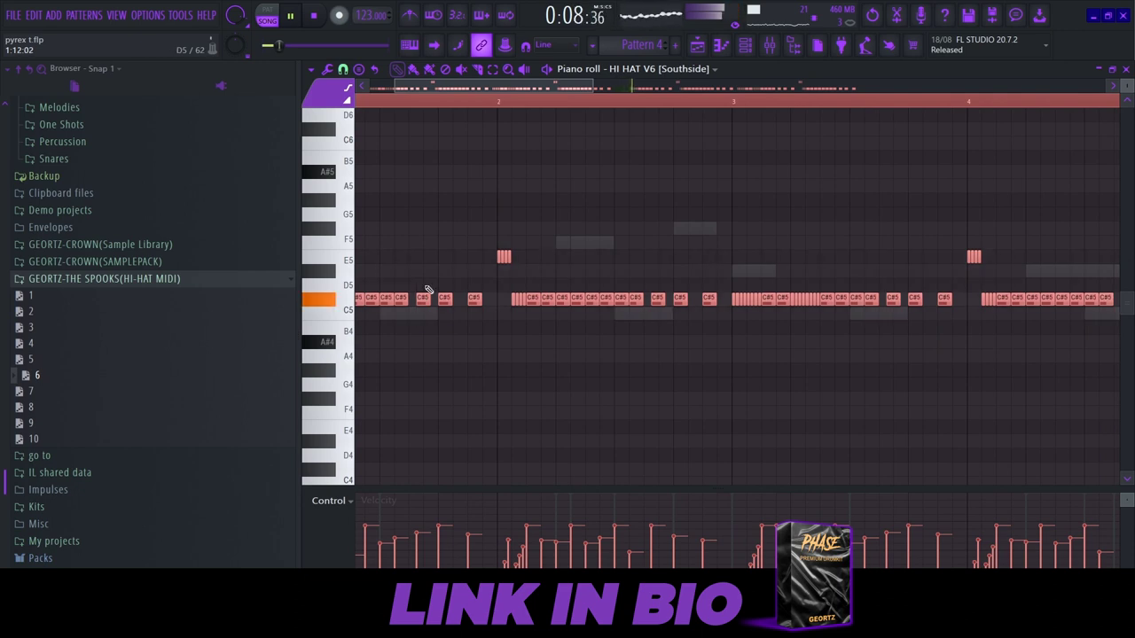
{"action": "key", "text": "space"}
{"action": "key", "text": "space"}
{"action": "left_click", "coordinate": [429, 257], "text": "ctrl"}
- Move the four-note hi-hat roll at the start of bar 2 down to A#4 and play it
{"action": "scroll", "coordinate": [431, 254], "scroll_direction": "down", "scroll_amount": 1}
{"action": "left_click_drag", "start_coordinate": [514, 264], "coordinate": [486, 237]}
{"action": "scroll", "coordinate": [497, 275], "scroll_direction": "up", "scroll_amount": 2}
{"action": "right_click", "coordinate": [497, 276]}
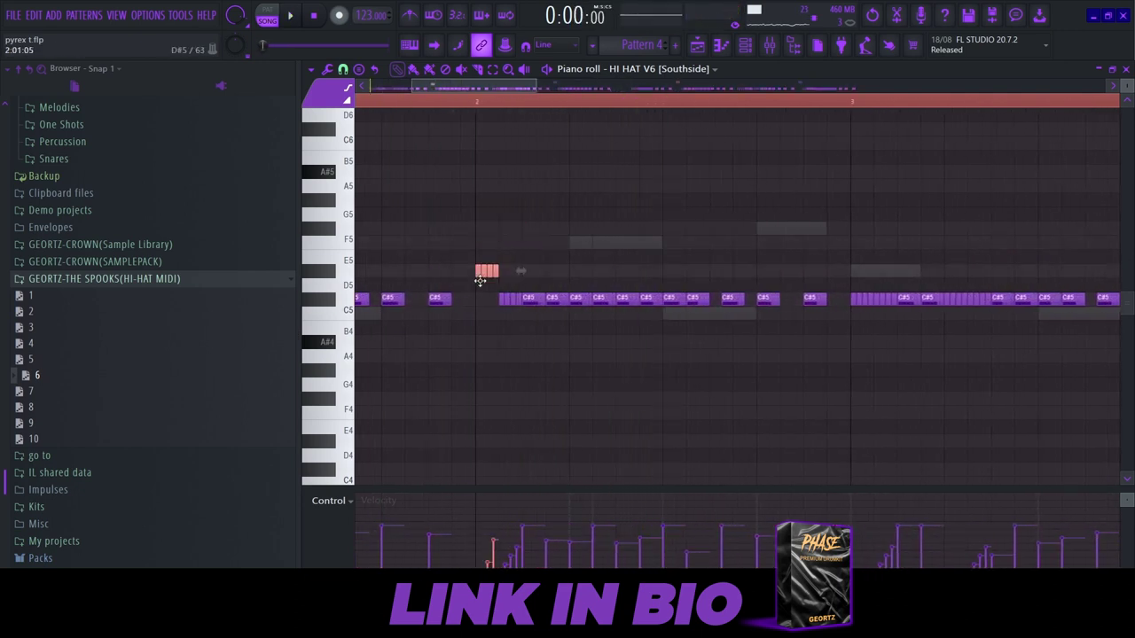
{"action": "left_click_drag", "start_coordinate": [507, 333], "coordinate": [481, 352]}
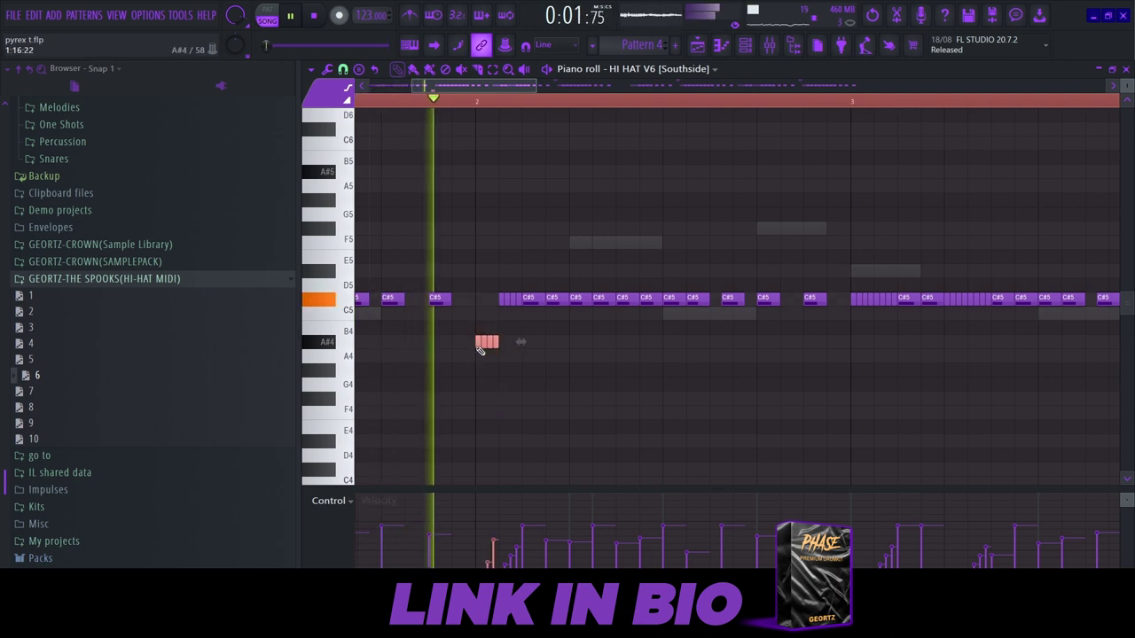
{"action": "scroll", "coordinate": [784, 384], "scroll_direction": "down", "scroll_amount": 1}
{"action": "key", "text": "space"}
- Lower the last three hi-hat notes of bar 2 to A#4, A4 and F#4
{"action": "left_click", "coordinate": [752, 314]}
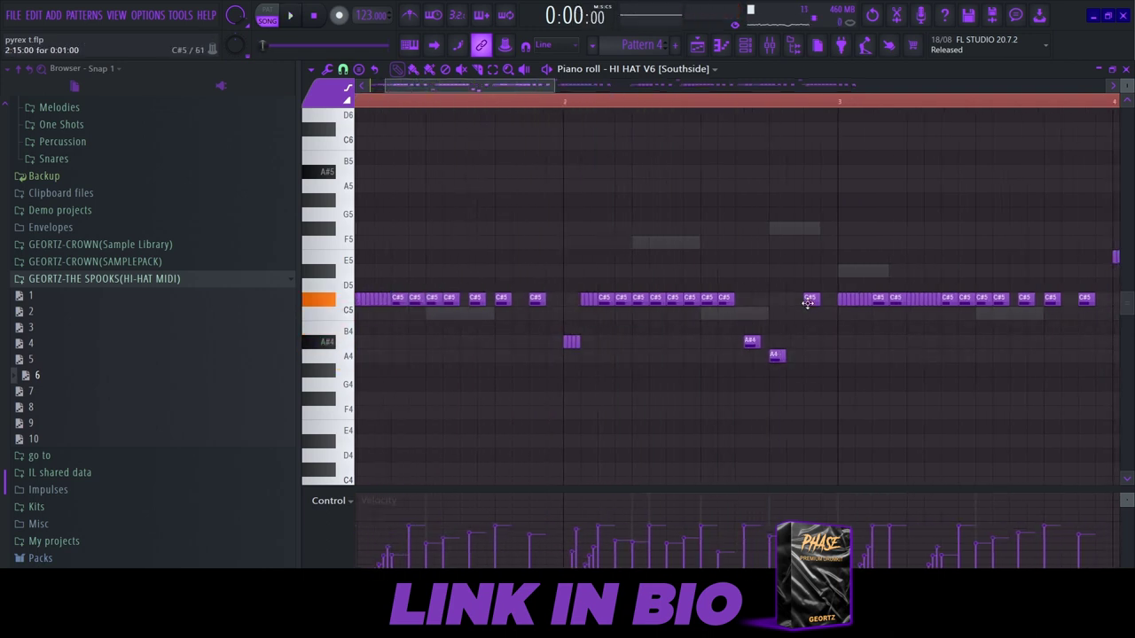
{"action": "scroll", "coordinate": [982, 392], "scroll_direction": "down", "scroll_amount": 1}
{"action": "left_click_drag", "start_coordinate": [877, 391], "coordinate": [638, 400]}
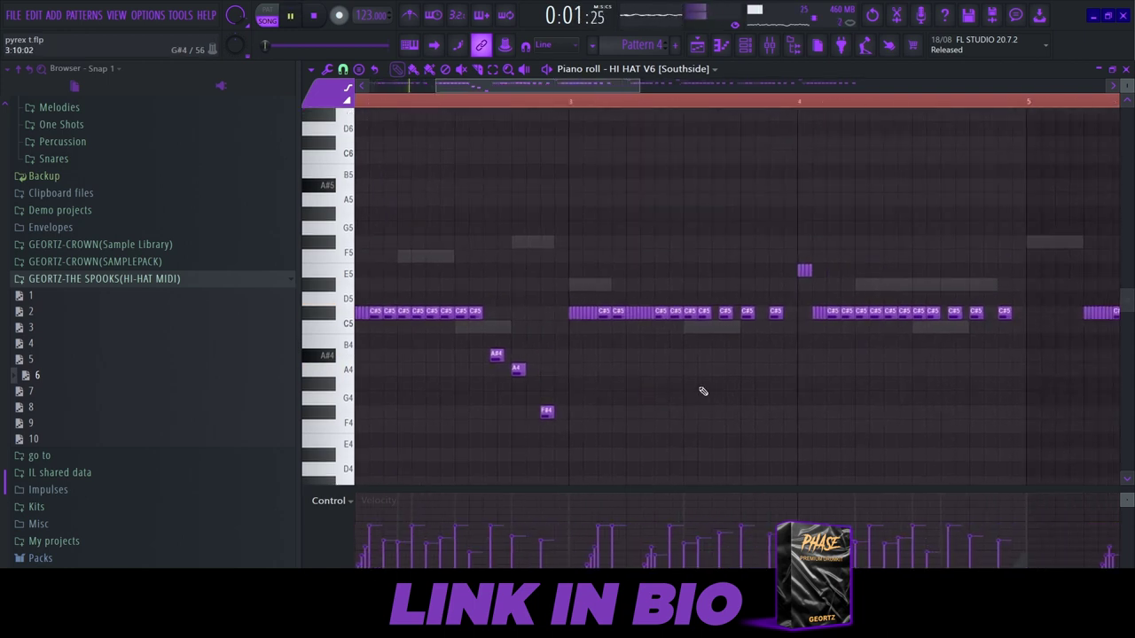
- Drop selected notes of bar 3's second hi-hat roll to A#4, A4, F#4 and F4, and lower the note at 3:10 to A#4
{"action": "scroll", "coordinate": [696, 390], "scroll_direction": "up", "scroll_amount": 2}
{"action": "left_click_drag", "start_coordinate": [600, 347], "coordinate": [600, 356]}
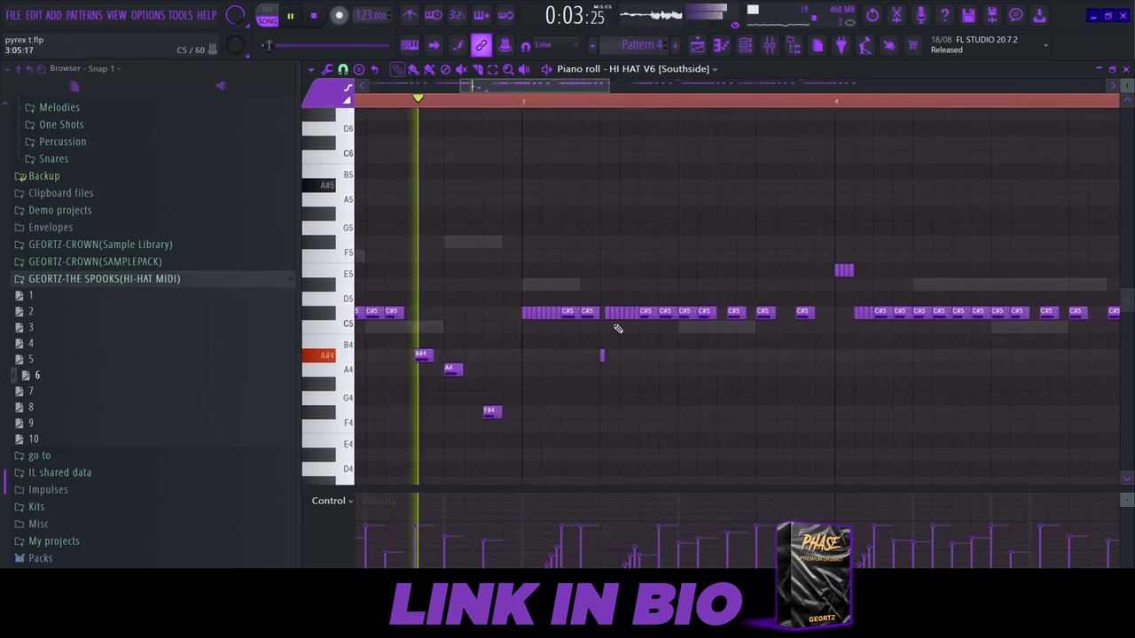
{"action": "left_click_drag", "start_coordinate": [616, 314], "coordinate": [611, 374]}
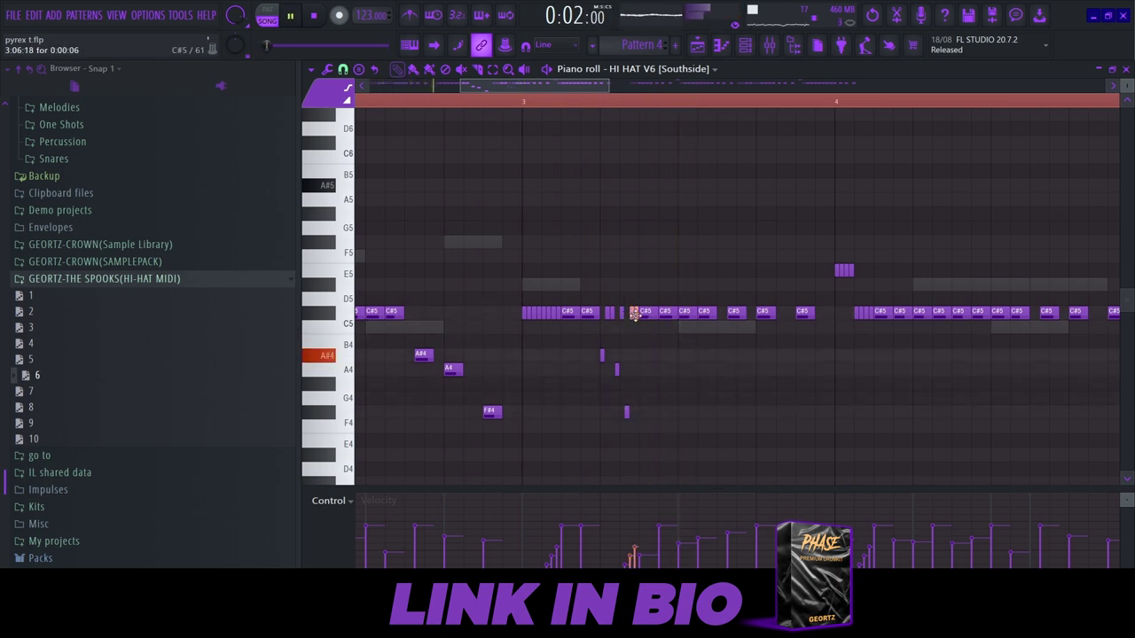
{"action": "scroll", "coordinate": [702, 373], "scroll_direction": "up", "scroll_amount": 2}
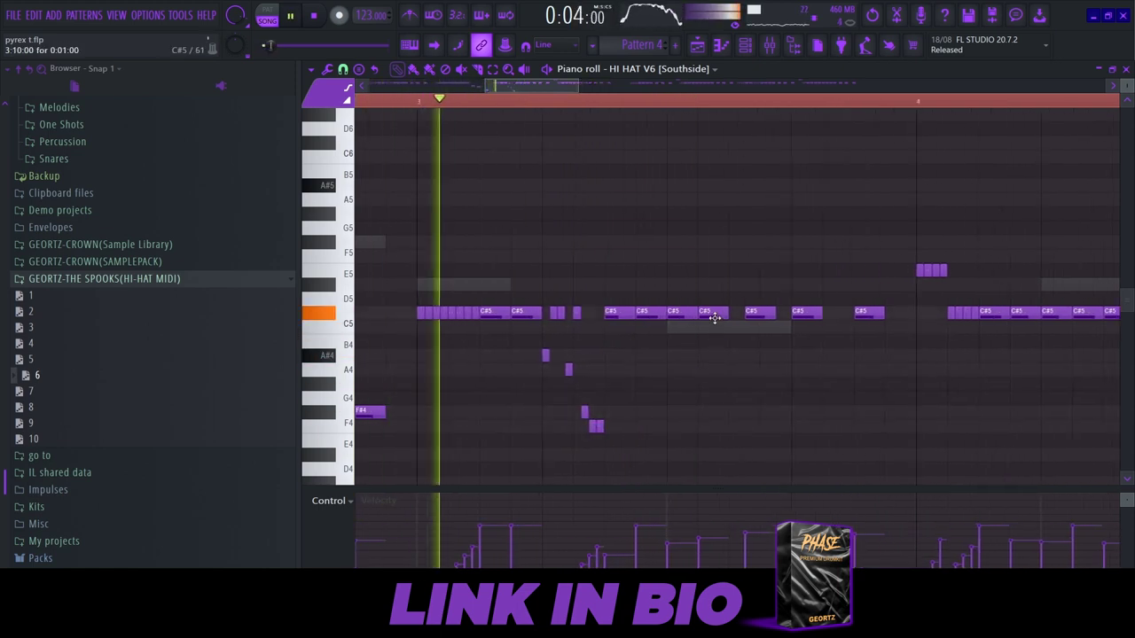
{"action": "left_click_drag", "start_coordinate": [715, 315], "coordinate": [714, 356]}
- Lower the last three hi-hat notes of bar 4 to C5, A#4 and A4, and repeat the edited pitches in bars 6 to 8
{"action": "scroll", "coordinate": [724, 358], "scroll_direction": "down", "scroll_amount": 1}
{"action": "scroll", "coordinate": [834, 355], "scroll_direction": "down", "scroll_amount": 3}
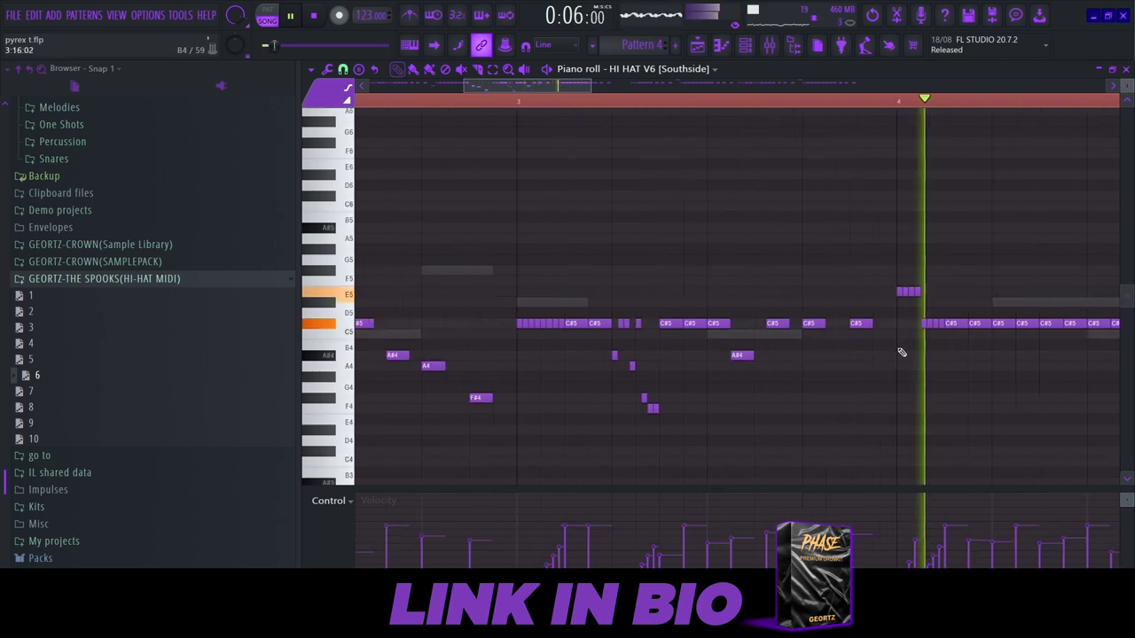
{"action": "left_click_drag", "start_coordinate": [987, 353], "coordinate": [798, 366]}
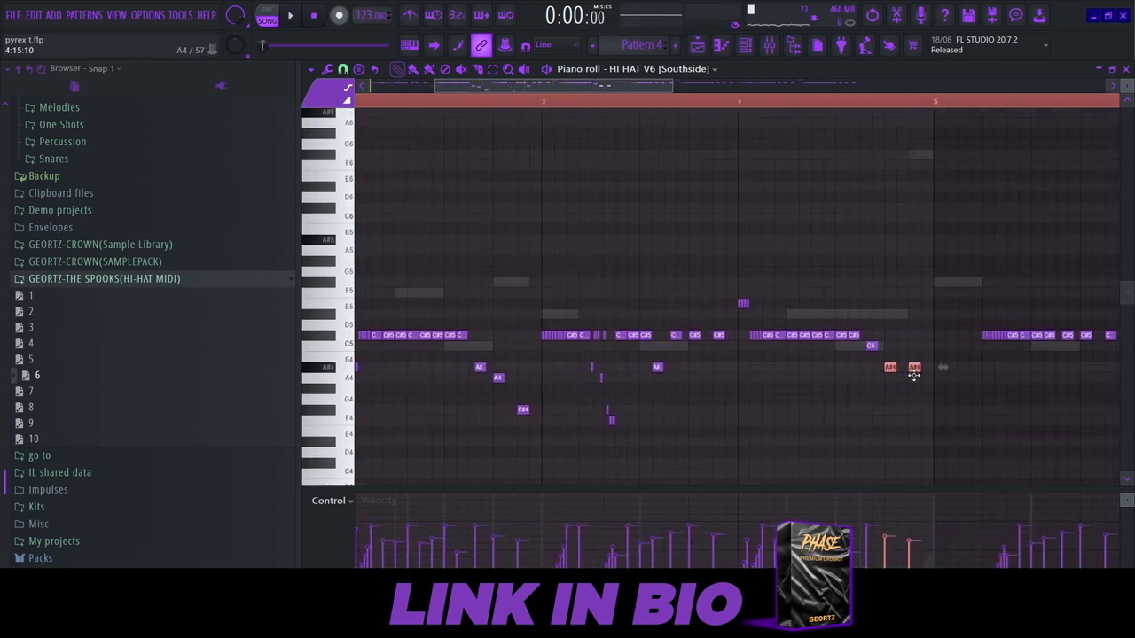
{"action": "scroll", "coordinate": [913, 288], "scroll_direction": "down", "scroll_amount": 5}
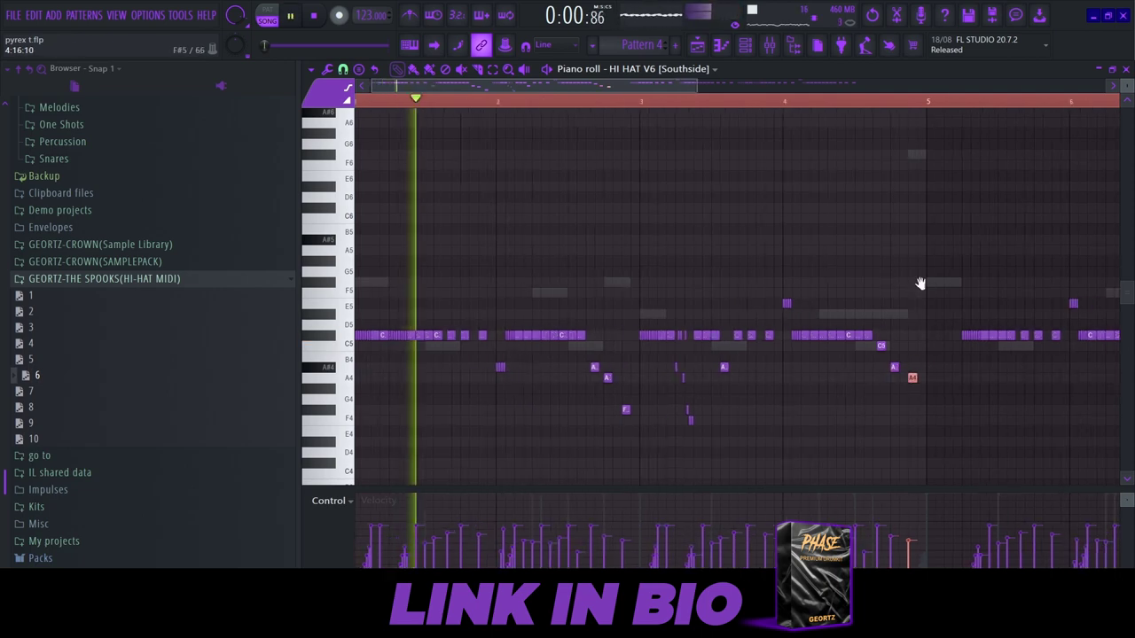
{"action": "left_click_drag", "start_coordinate": [907, 267], "coordinate": [624, 379]}
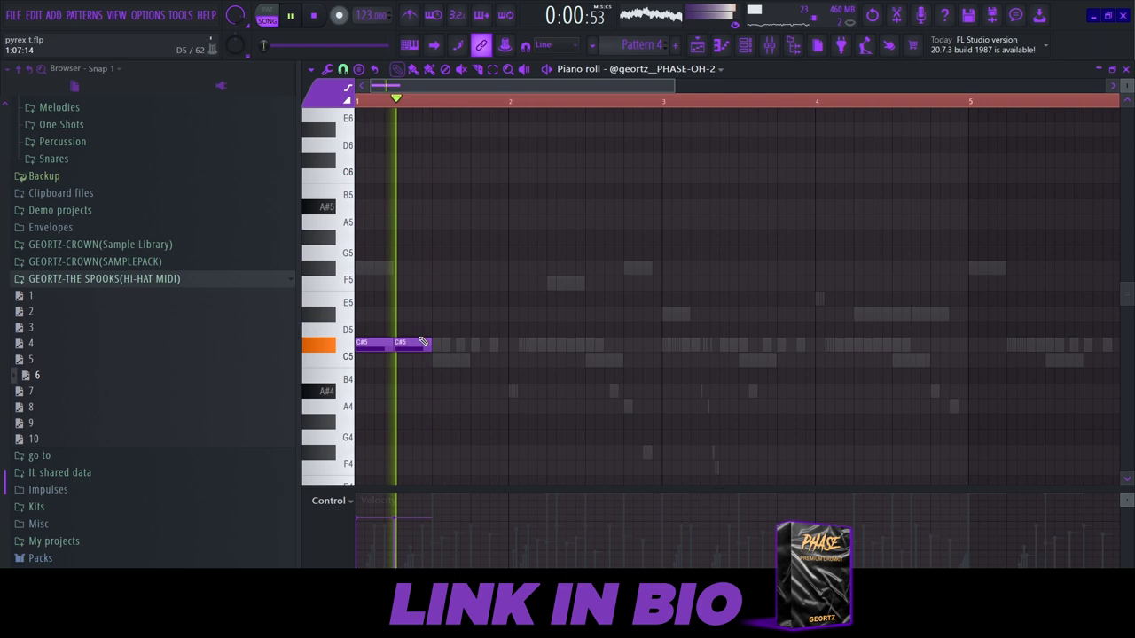
- In the PHASE-OH-2 pattern, lower the velocity of the note at 1:05 and add a four-step C#5 note at 2:05
{"action": "left_click_drag", "start_coordinate": [420, 337], "coordinate": [408, 429]}
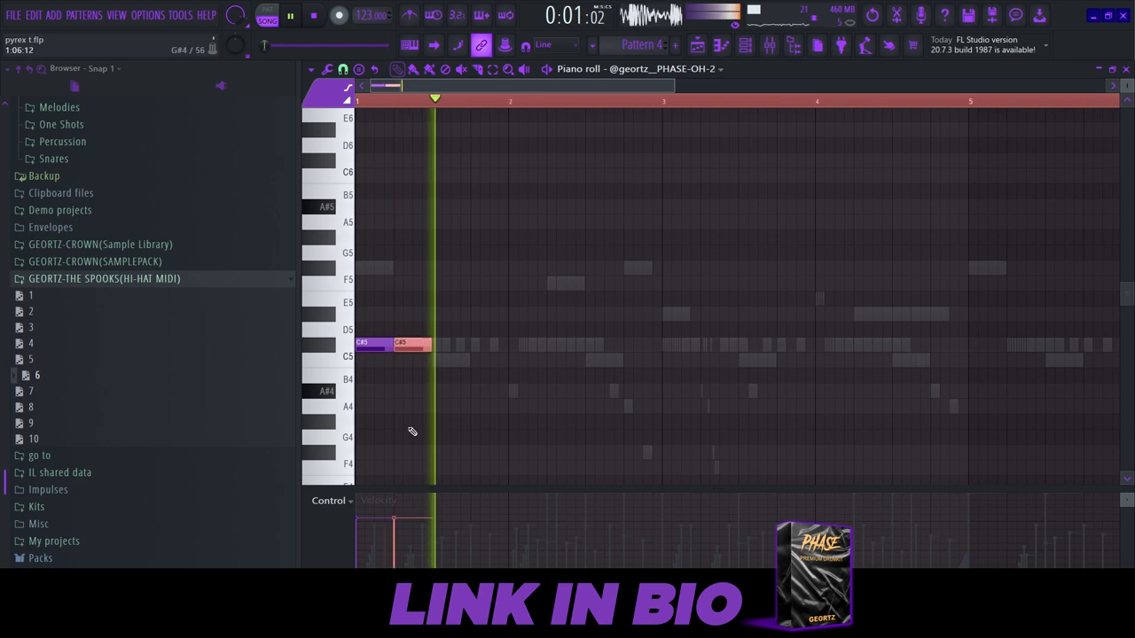
{"action": "left_click", "coordinate": [428, 463], "text": "ctrl"}
{"action": "scroll", "coordinate": [399, 359], "scroll_direction": "down", "scroll_amount": 2}
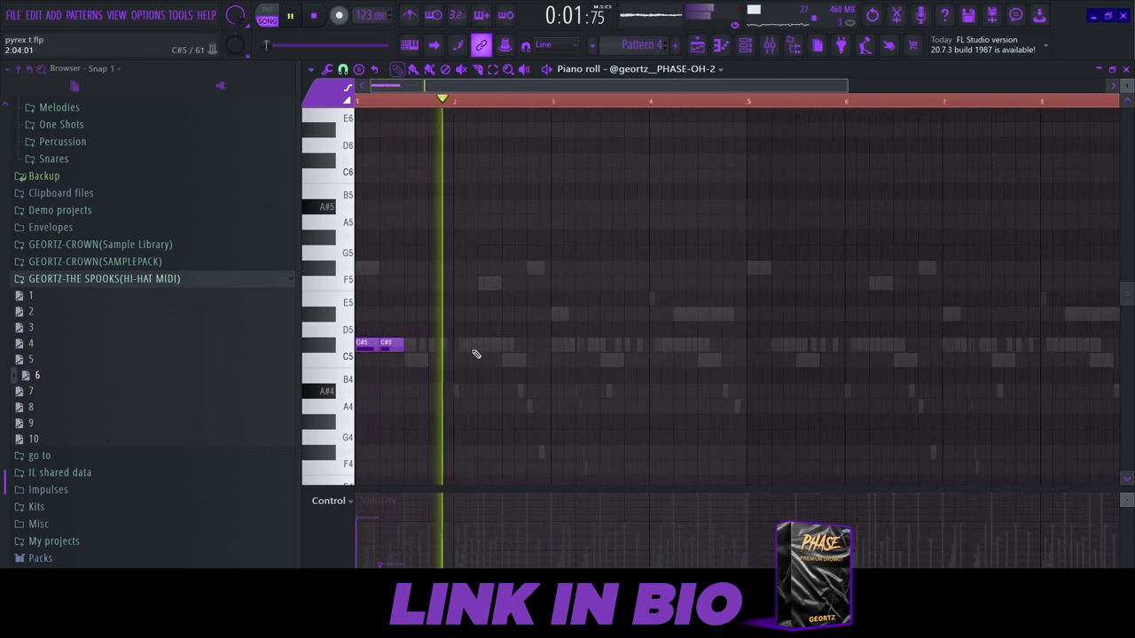
{"action": "left_click", "coordinate": [479, 344]}
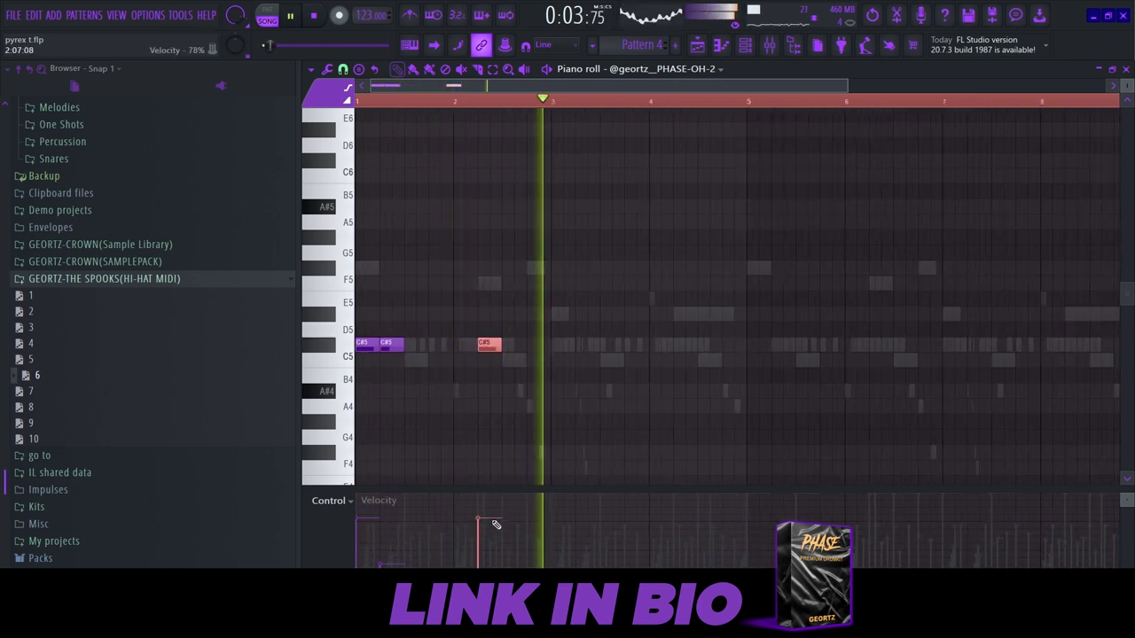
- Raise the three open-hat notes to F5 and duplicate the two-bar phrase into bars 3 and 4
{"action": "left_click_drag", "start_coordinate": [592, 312], "coordinate": [301, 379]}
{"action": "left_click_drag", "start_coordinate": [360, 340], "coordinate": [360, 307]}
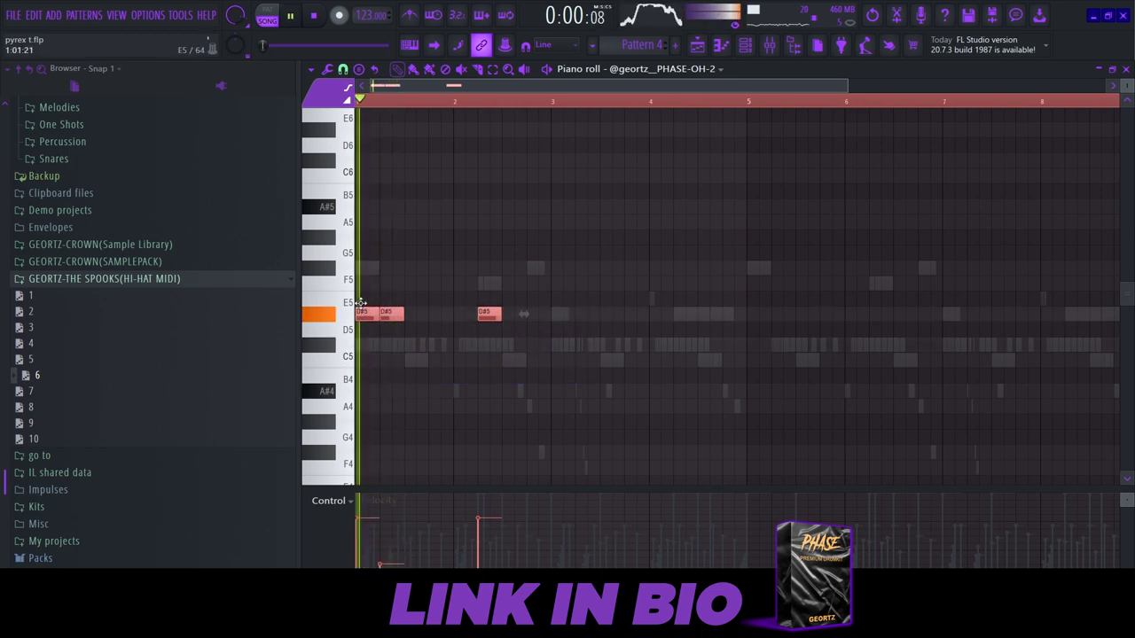
{"action": "right_click", "coordinate": [403, 255]}
{"action": "left_click_drag", "start_coordinate": [596, 277], "coordinate": [361, 275]}
{"action": "left_click_drag", "start_coordinate": [566, 246], "coordinate": [322, 308]}
{"action": "left_click_drag", "start_coordinate": [576, 290], "coordinate": [565, 294]}
{"action": "right_click", "coordinate": [565, 309]}
{"action": "scroll", "coordinate": [564, 309], "scroll_direction": "down", "scroll_amount": 3}
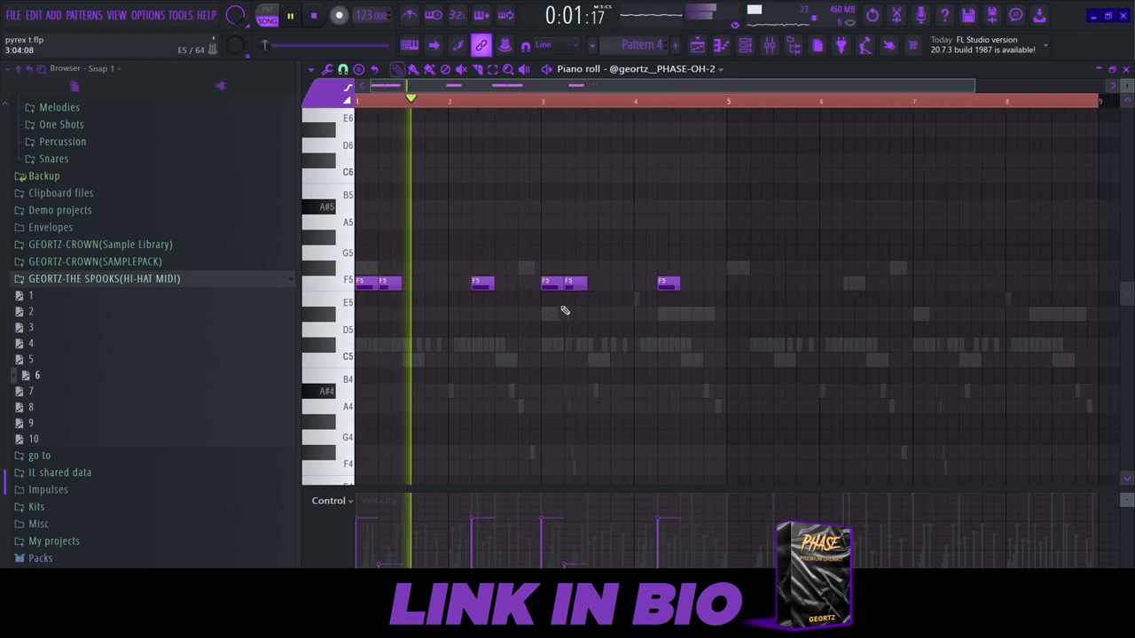
- Chop the open-hat note at 3:05 into a fast roll and shape its velocities as a rising ramp
{"action": "scroll", "coordinate": [503, 314], "scroll_direction": "up", "scroll_amount": 3}
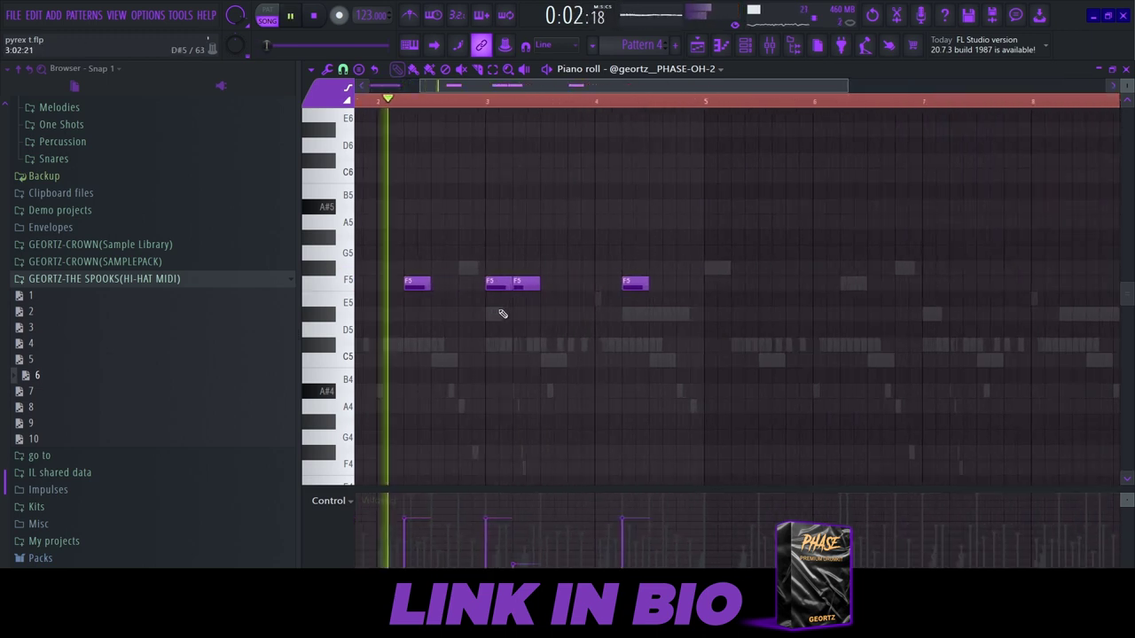
{"action": "left_click", "coordinate": [534, 281]}
{"action": "key", "text": "alt+u"}
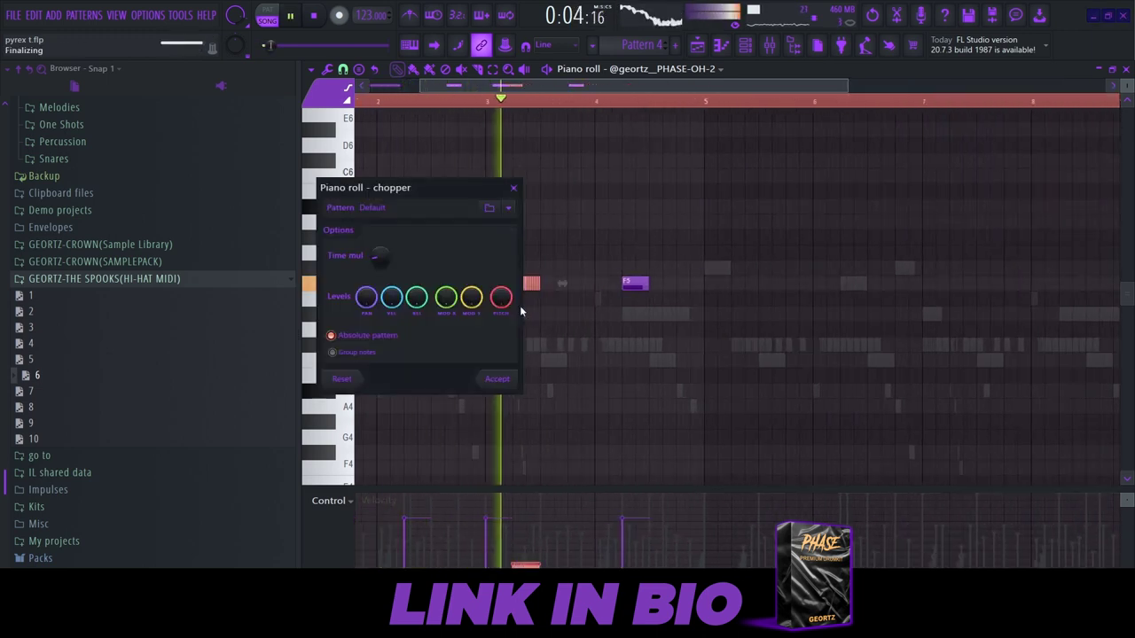
{"action": "left_click", "coordinate": [498, 382]}
{"action": "left_click_drag", "start_coordinate": [507, 617], "coordinate": [559, 515]}
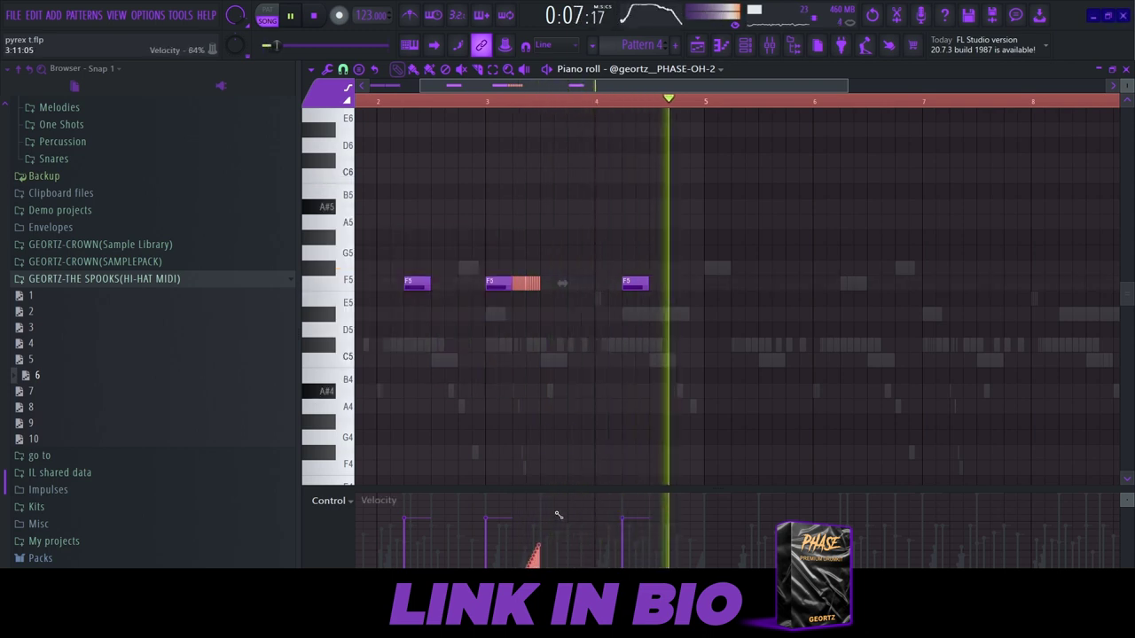